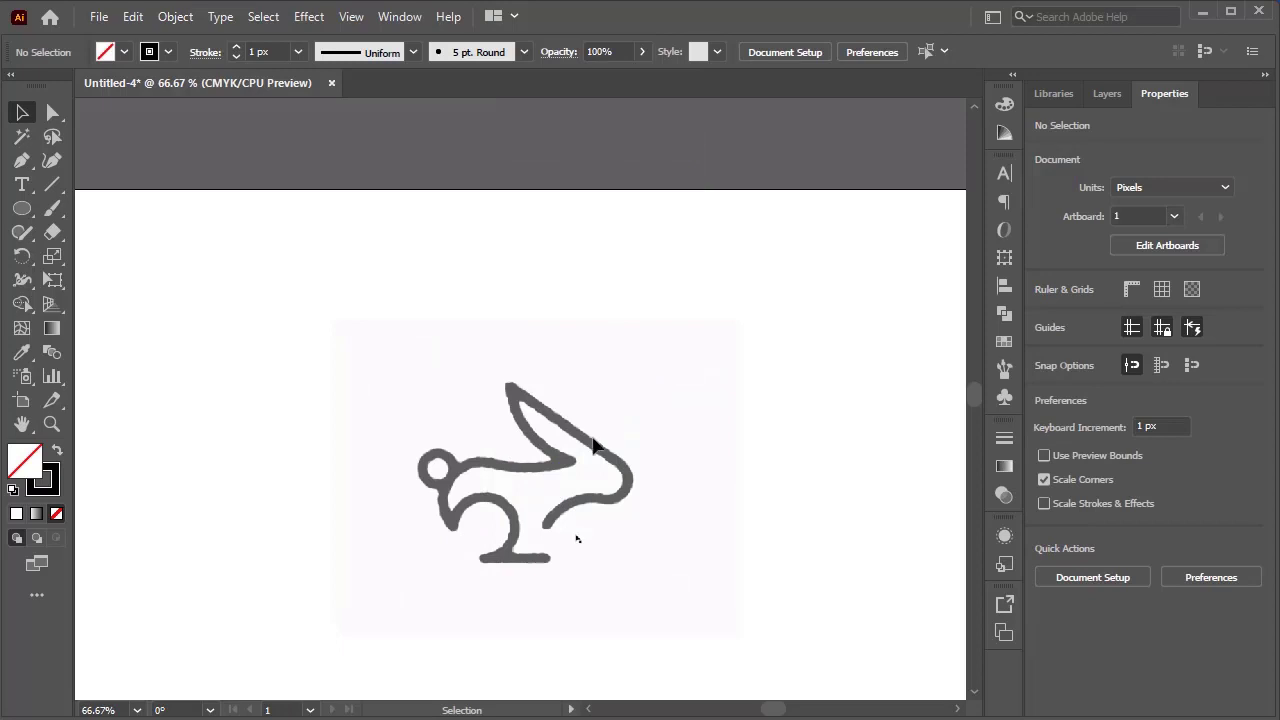
Step: Draw a circle about 206 px in diameter that follows the rear curve of the rabbit's ear
{"action": "key", "text": "ctrl+1"}
{"action": "scroll", "coordinate": [151, 326], "scroll_direction": "down", "scroll_amount": 2}
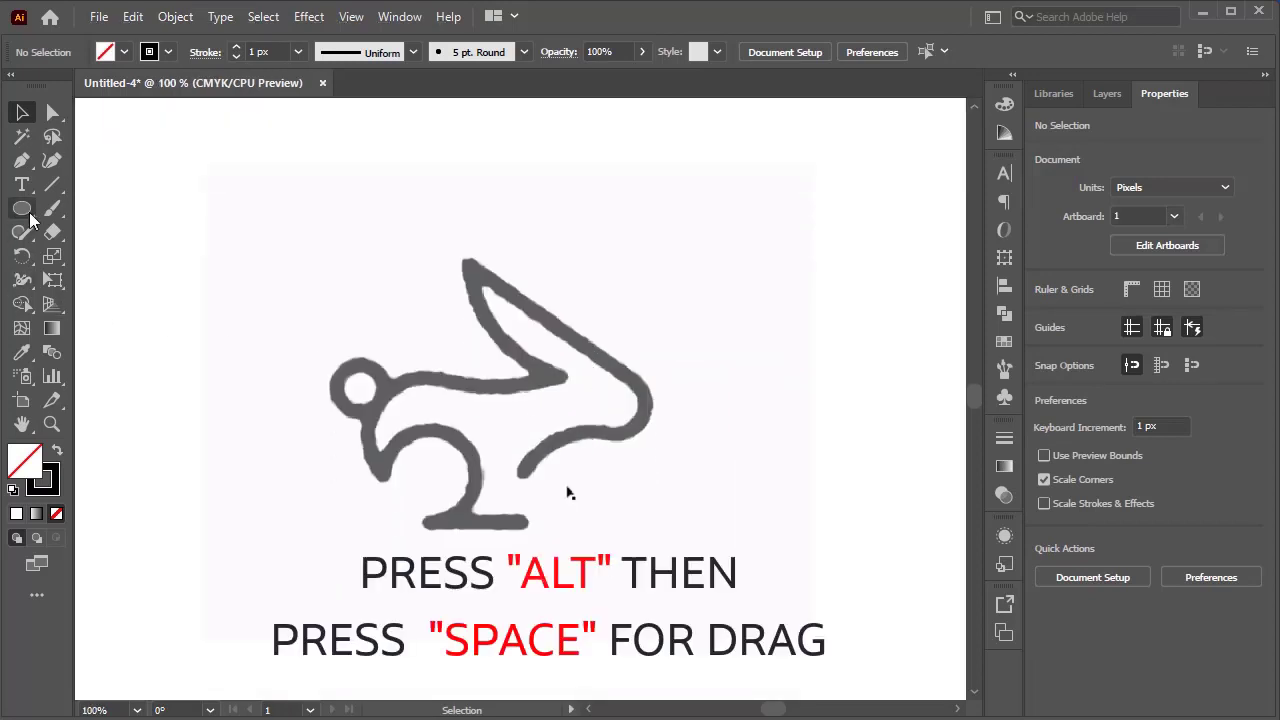
{"action": "key", "text": "l"}
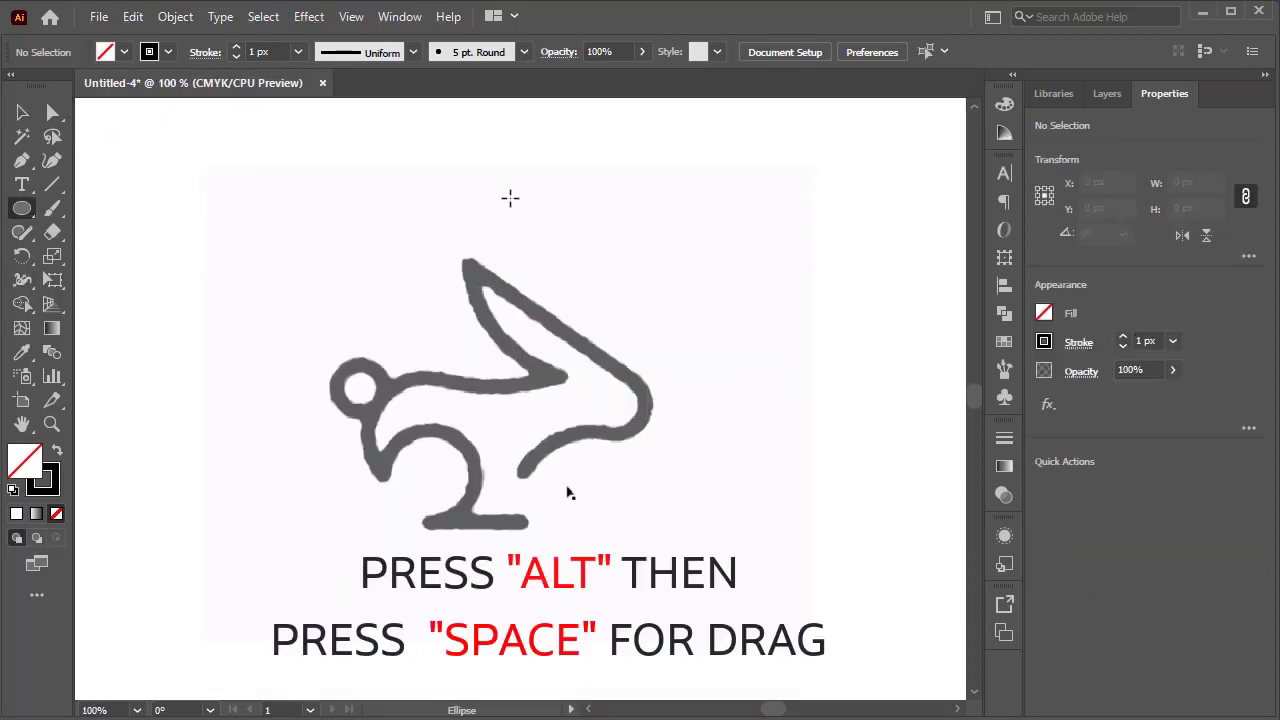
{"action": "left_click_drag", "start_coordinate": [533, 222], "coordinate": [752, 355]}
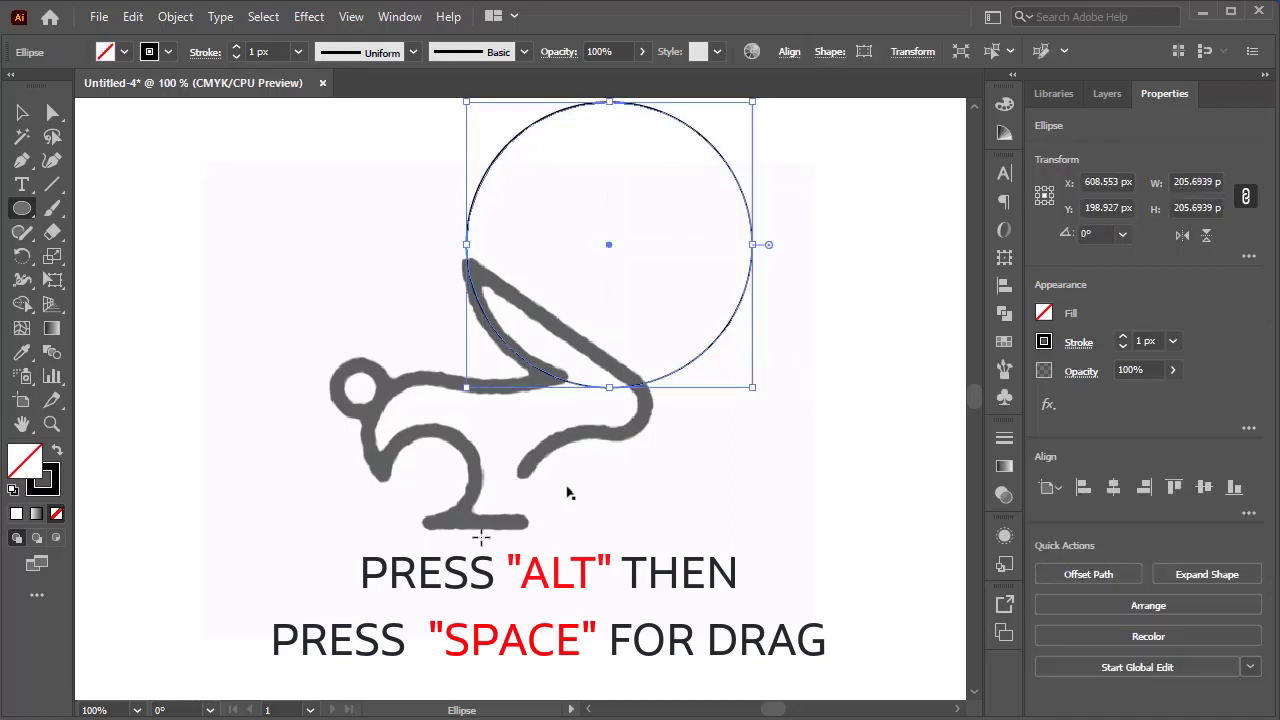
Step: Draw a circle about 68 px wide over the hind leg arc and one about 36 px wide over the tail
{"action": "left_click_drag", "start_coordinate": [426, 475], "coordinate": [452, 523]}
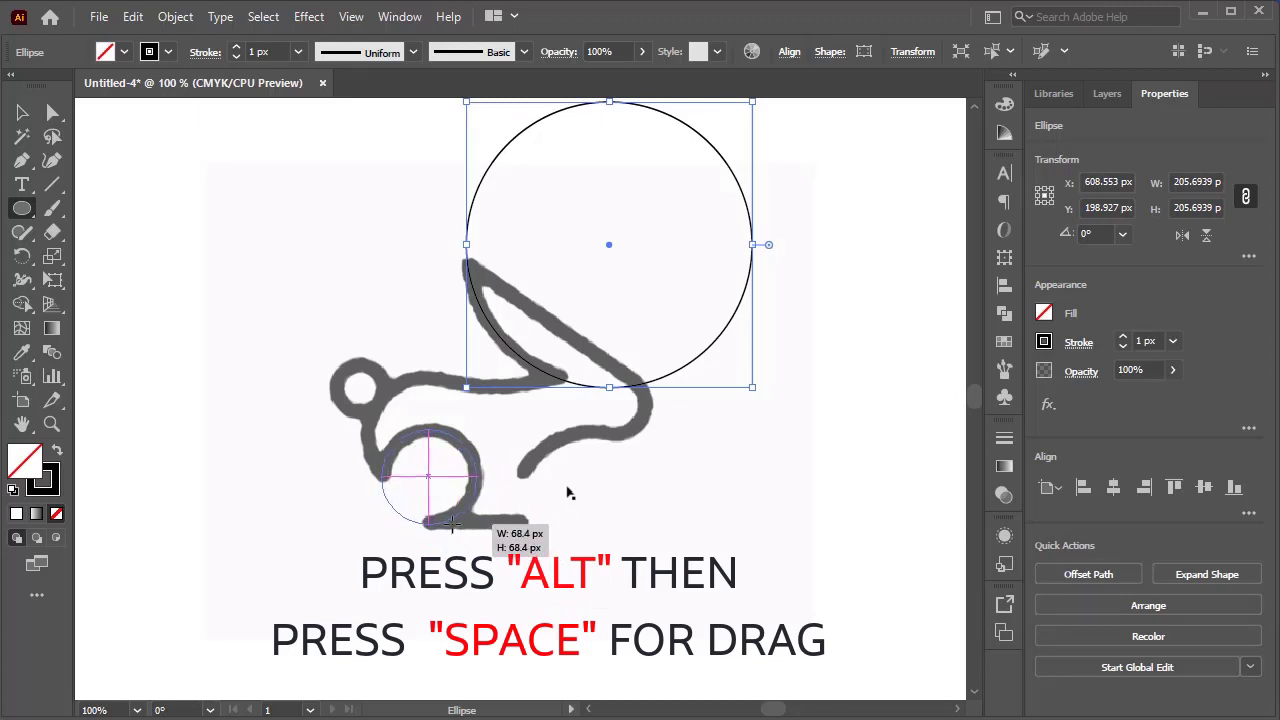
{"action": "left_click_drag", "start_coordinate": [452, 523], "coordinate": [450, 521]}
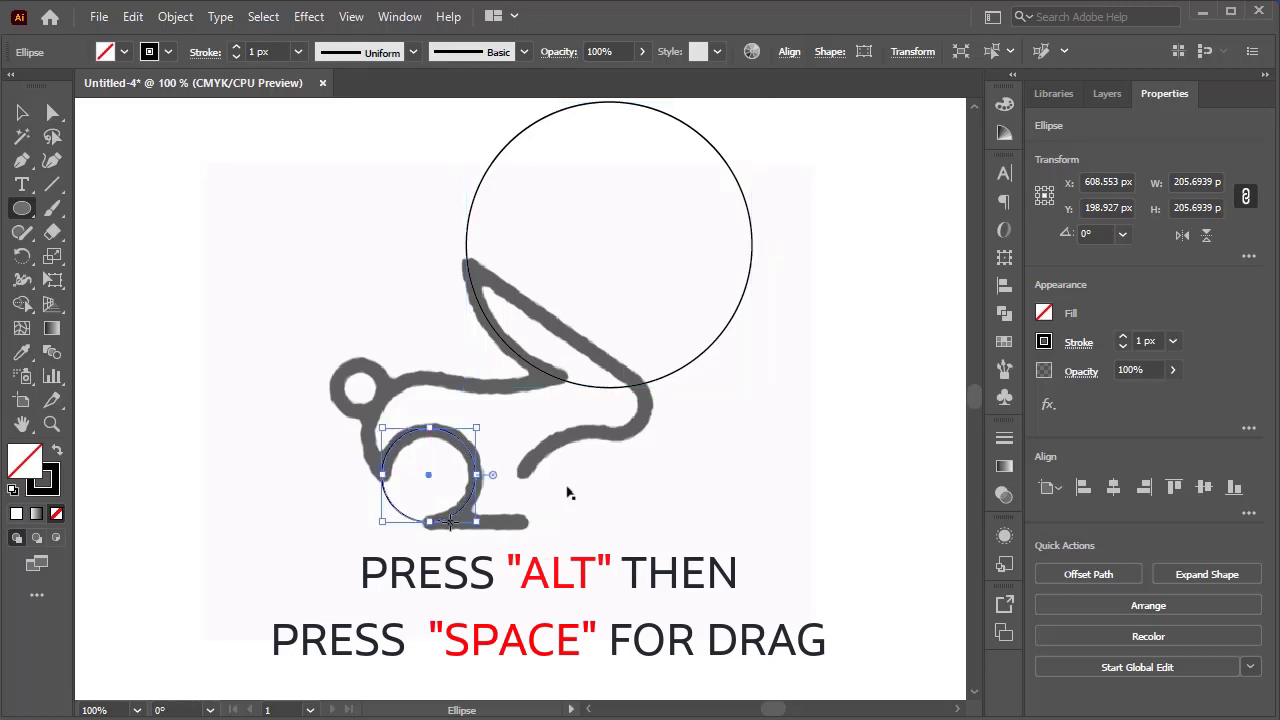
{"action": "mouse_move", "coordinate": [357, 386]}
{"action": "left_mouse_down"}
{"action": "mouse_move", "coordinate": [390, 418]}
{"action": "mouse_move", "coordinate": [376, 398]}
{"action": "mouse_move", "coordinate": [386, 408]}
{"action": "left_mouse_up"}
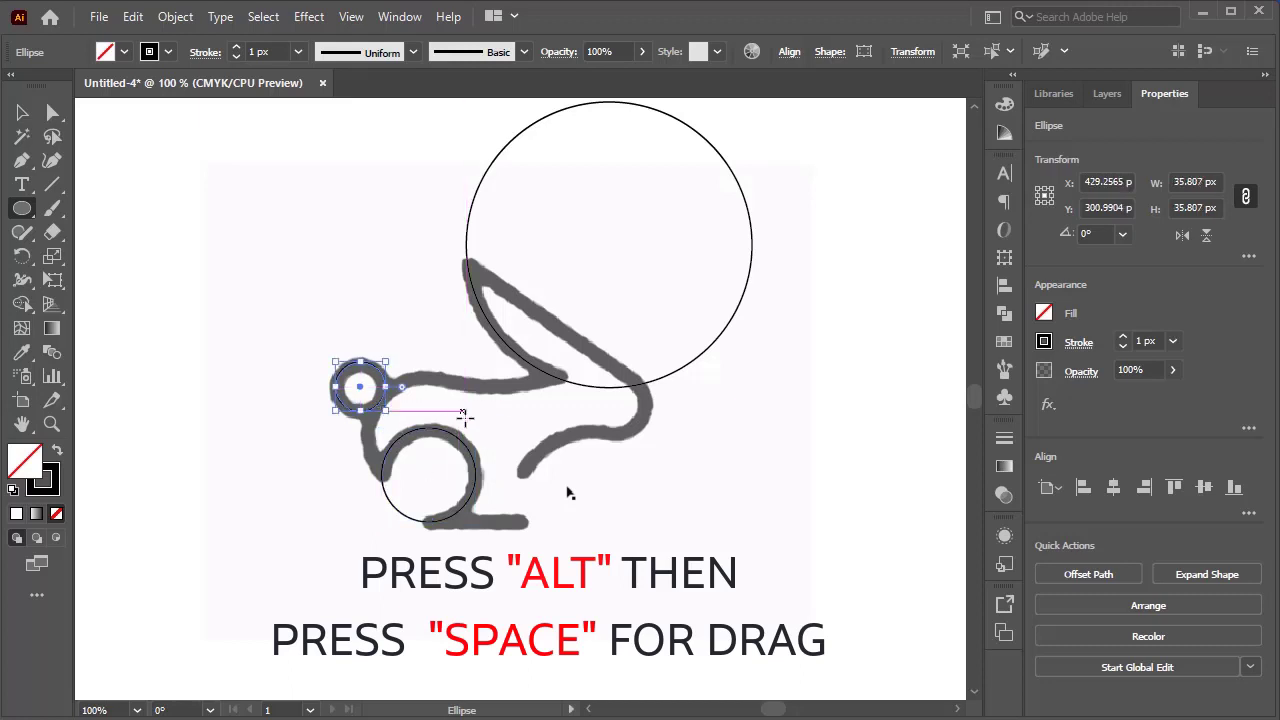
Step: Draw circles tracing the front chest curve, the back curve (about 212 px) and the hindquarters (about 91 px)
{"action": "mouse_move", "coordinate": [583, 489]}
{"action": "left_mouse_down"}
{"action": "mouse_move", "coordinate": [760, 650]}
{"action": "mouse_move", "coordinate": [676, 592]}
{"action": "left_mouse_up"}
{"action": "left_click_drag", "start_coordinate": [361, 135], "coordinate": [600, 386]}
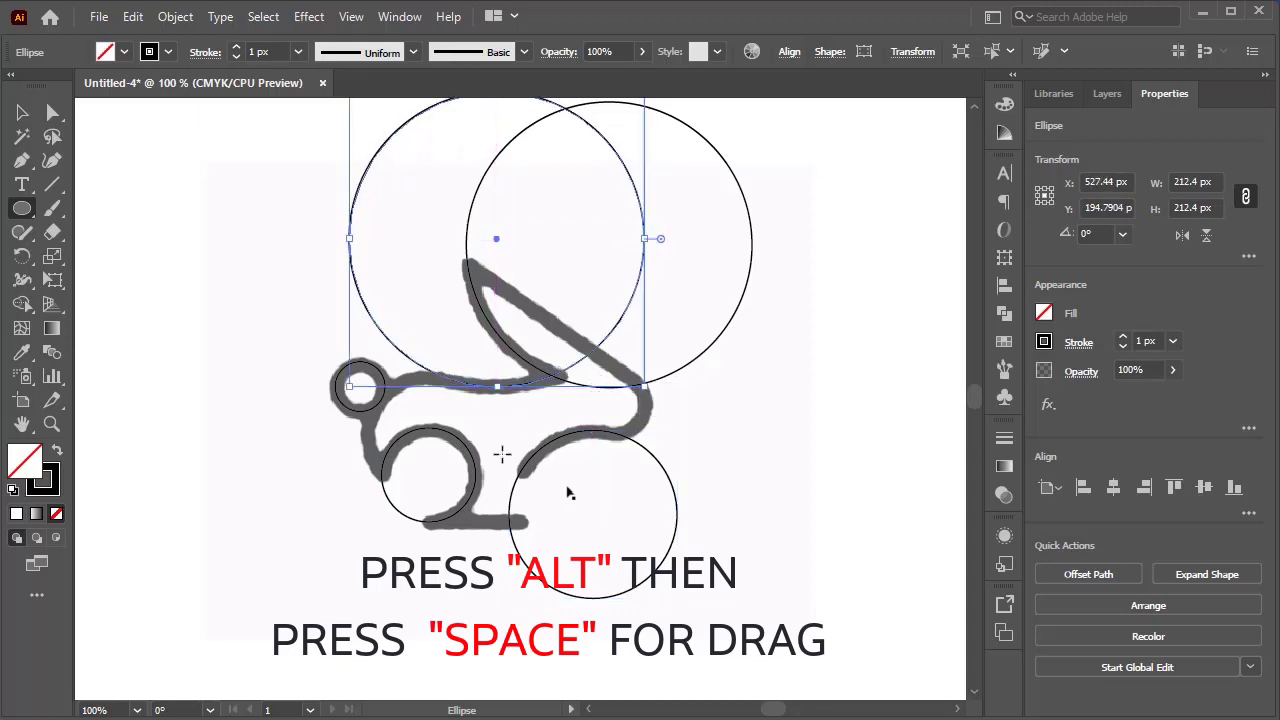
{"action": "left_click_drag", "start_coordinate": [424, 412], "coordinate": [463, 498]}
Step: Switch to Outline view and shift the hindquarters circle slightly down to line up with the back and tail circles
{"action": "left_click_drag", "start_coordinate": [337, 345], "coordinate": [337, 417]}
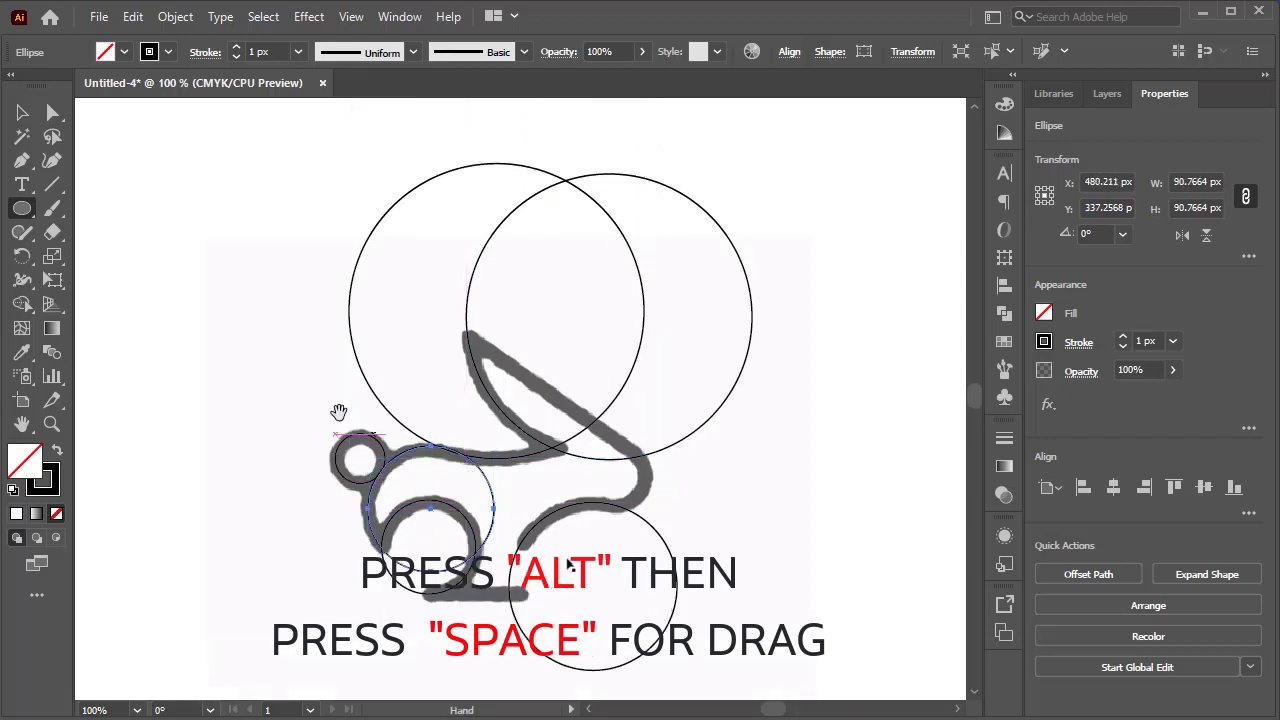
{"action": "scroll", "coordinate": [391, 505], "scroll_direction": "up", "scroll_amount": 4}
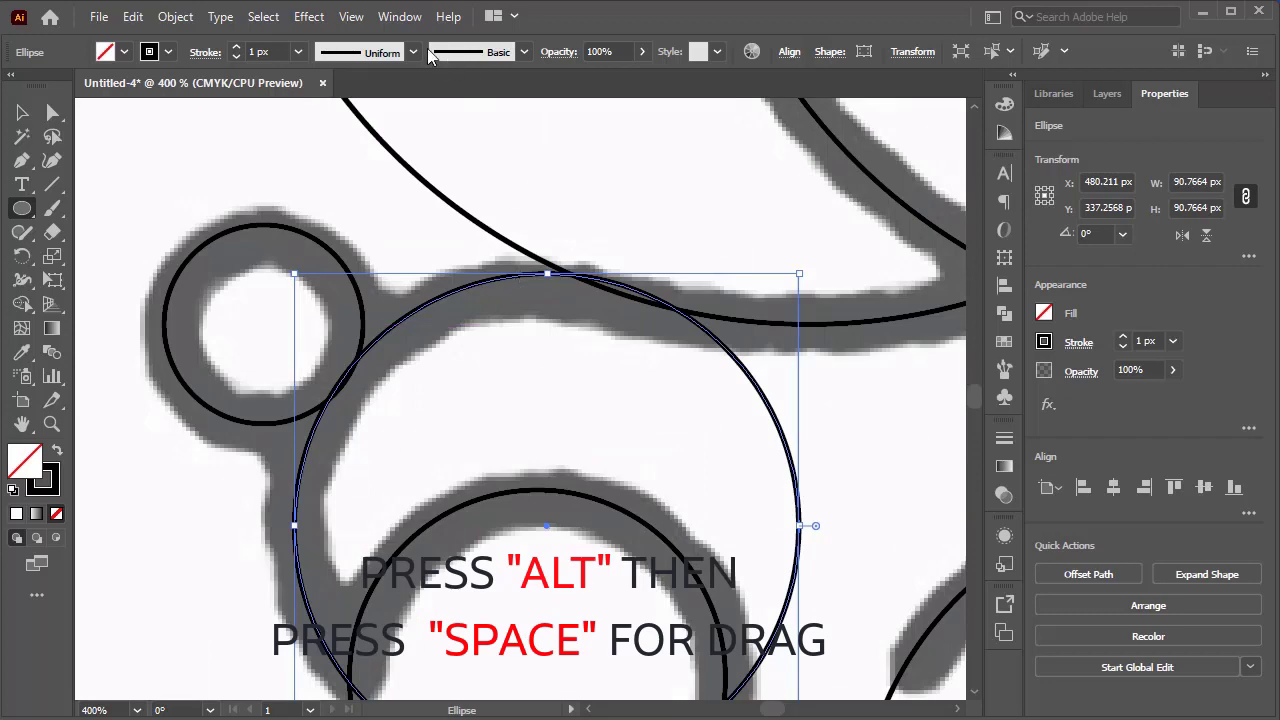
{"action": "left_click", "coordinate": [351, 17]}
{"action": "left_click", "coordinate": [418, 32]}
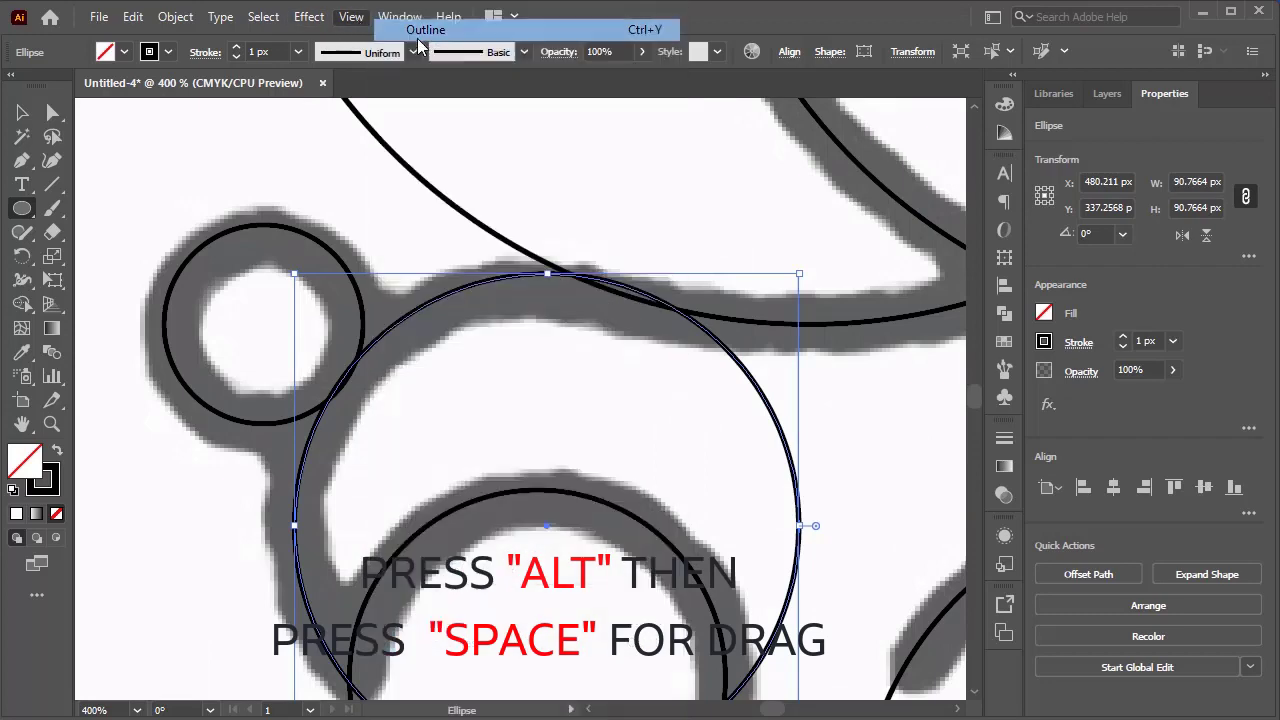
{"action": "key", "text": "v"}
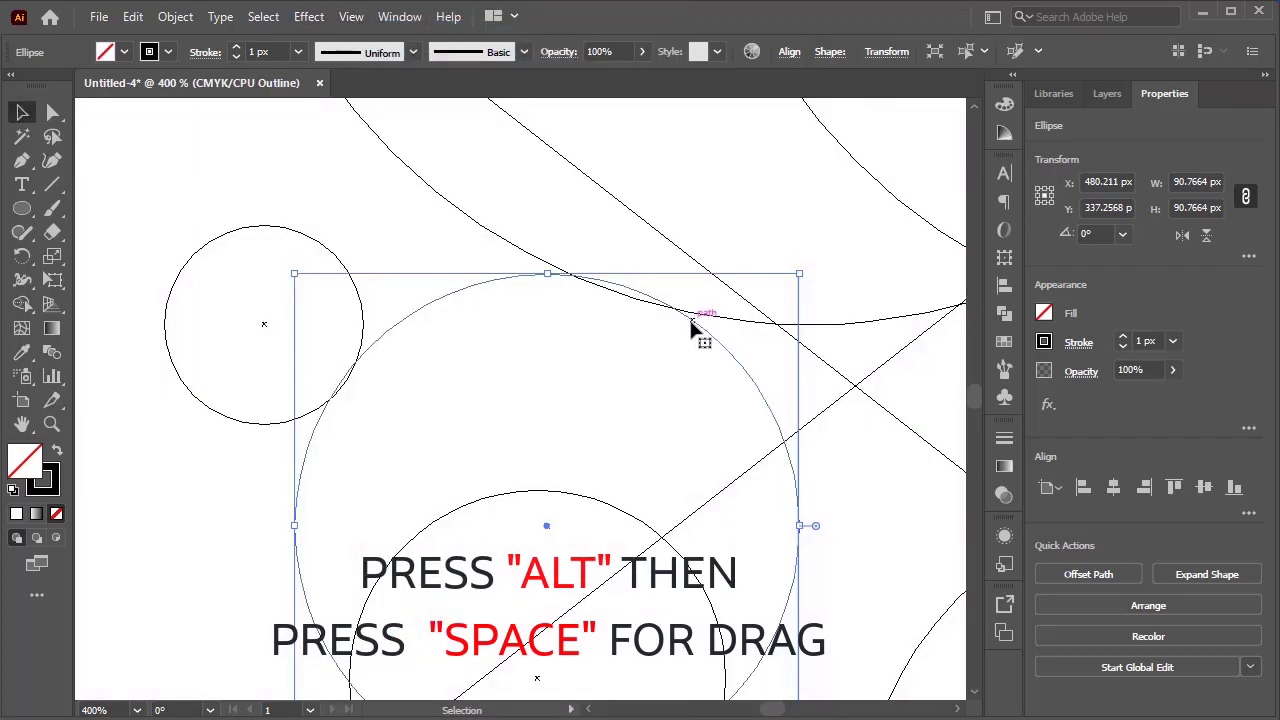
{"action": "left_click_drag", "start_coordinate": [690, 321], "coordinate": [690, 330]}
{"action": "left_click", "coordinate": [598, 330]}
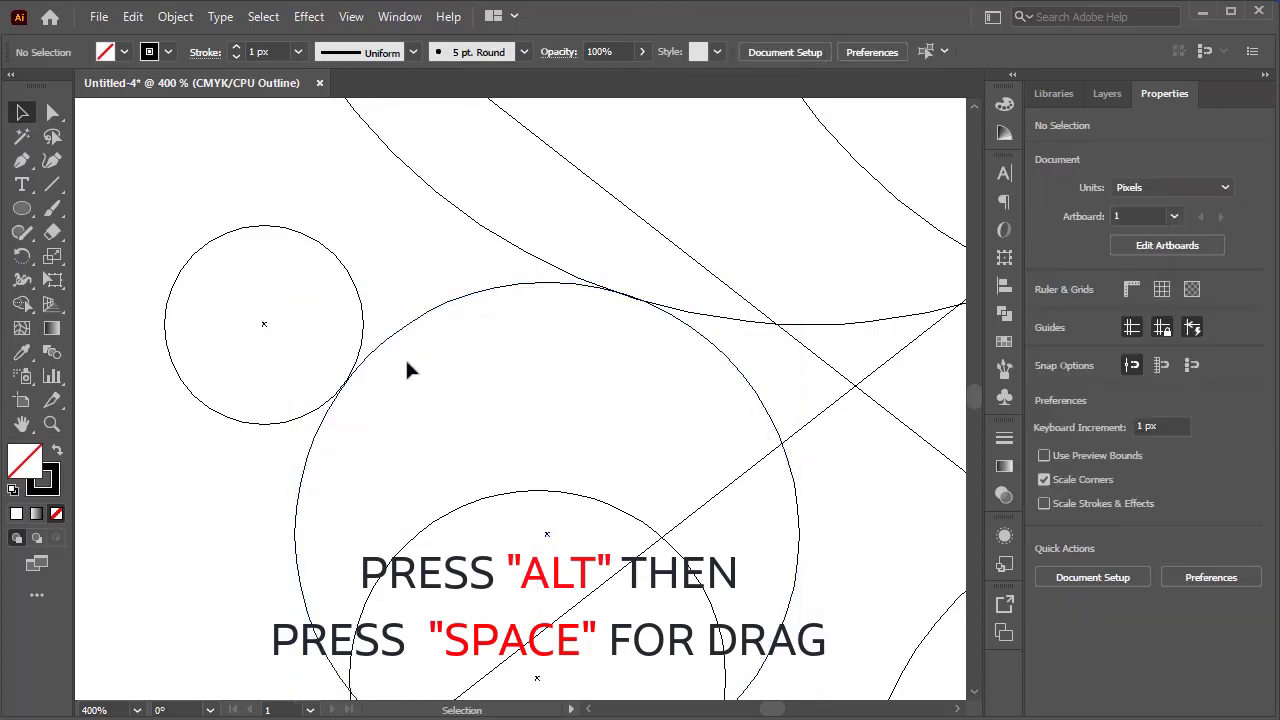
Step: Fine-tune the hindquarters circle's position at its contact points with the tail circle and the large back circle
{"action": "scroll", "coordinate": [380, 366], "scroll_direction": "up", "scroll_amount": 4}
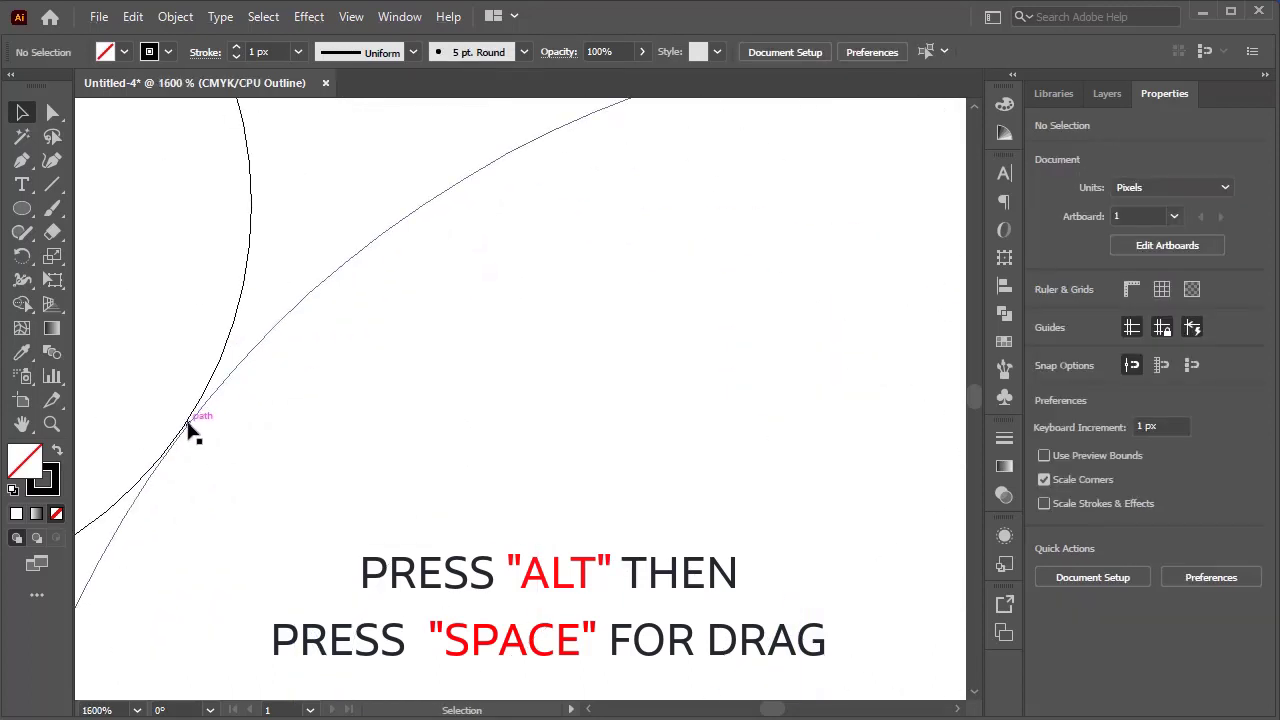
{"action": "left_click_drag", "start_coordinate": [190, 428], "coordinate": [188, 425]}
{"action": "left_click_drag", "start_coordinate": [907, 311], "coordinate": [598, 447]}
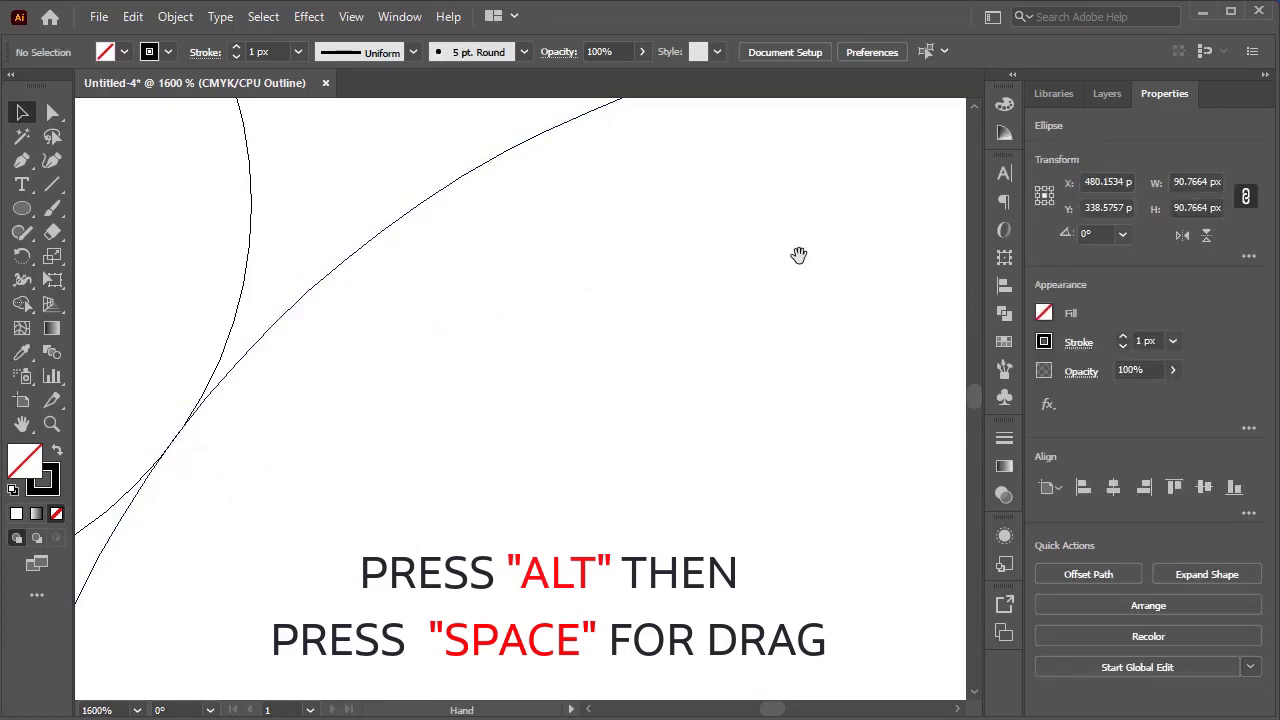
{"action": "left_click_drag", "start_coordinate": [798, 256], "coordinate": [348, 496]}
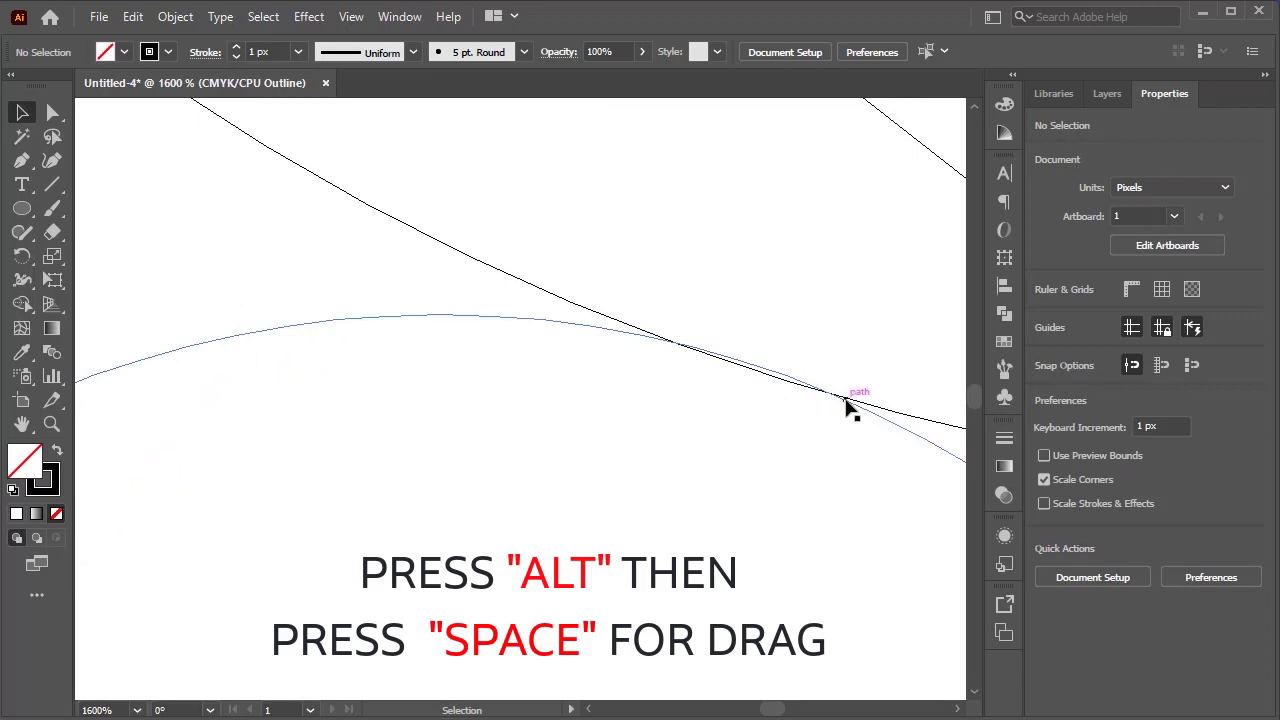
{"action": "left_click_drag", "start_coordinate": [849, 404], "coordinate": [846, 406]}
Step: Move the small tail circle so that it meets the edge of the hindquarters circle
{"action": "left_click_drag", "start_coordinate": [652, 490], "coordinate": [1084, 345]}
{"action": "left_click_drag", "start_coordinate": [346, 560], "coordinate": [750, 520]}
{"action": "mouse_move", "coordinate": [510, 560]}
{"action": "left_mouse_down"}
{"action": "mouse_move", "coordinate": [514, 541]}
{"action": "mouse_move", "coordinate": [522, 581]}
{"action": "left_mouse_up"}
{"action": "left_click", "coordinate": [576, 566]}
Step: Nudge the tail circle at high magnification until it is tangent to the hindquarters circle, and return to Preview mode
{"action": "scroll", "coordinate": [518, 630], "scroll_direction": "up", "scroll_amount": 10, "text": "alt"}
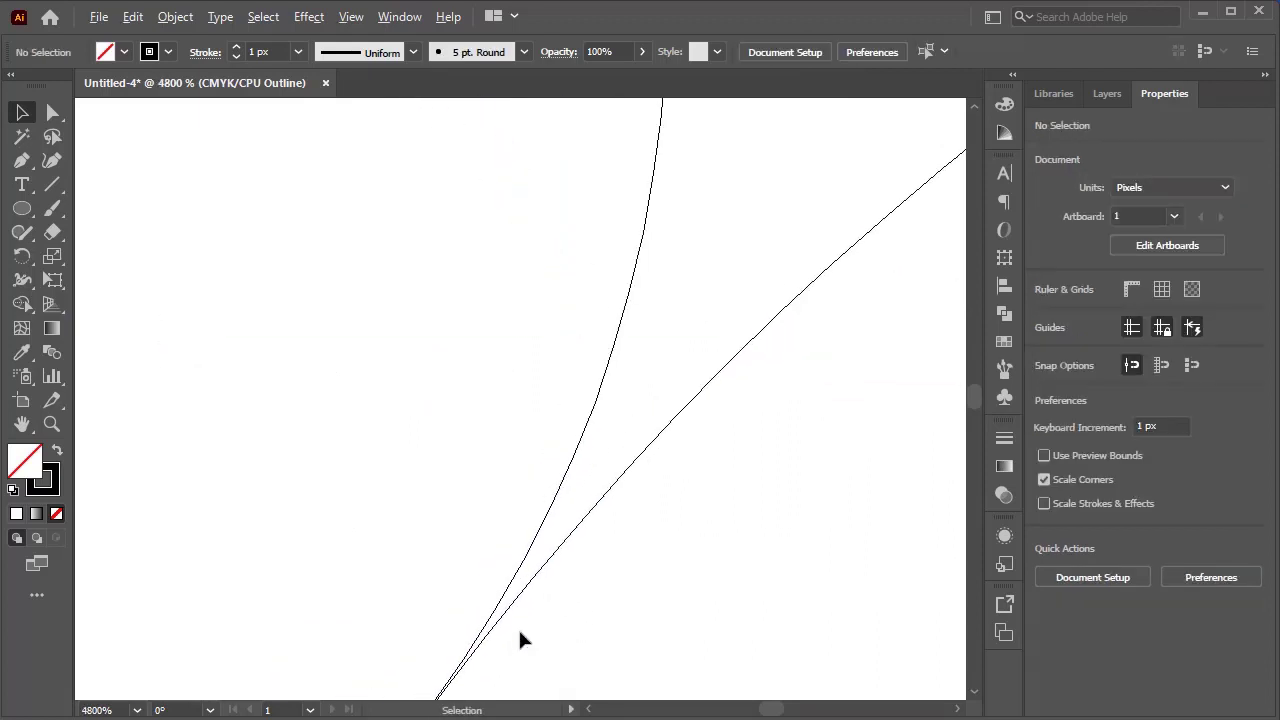
{"action": "scroll", "coordinate": [277, 343], "scroll_direction": "down", "scroll_amount": 6, "text": "alt"}
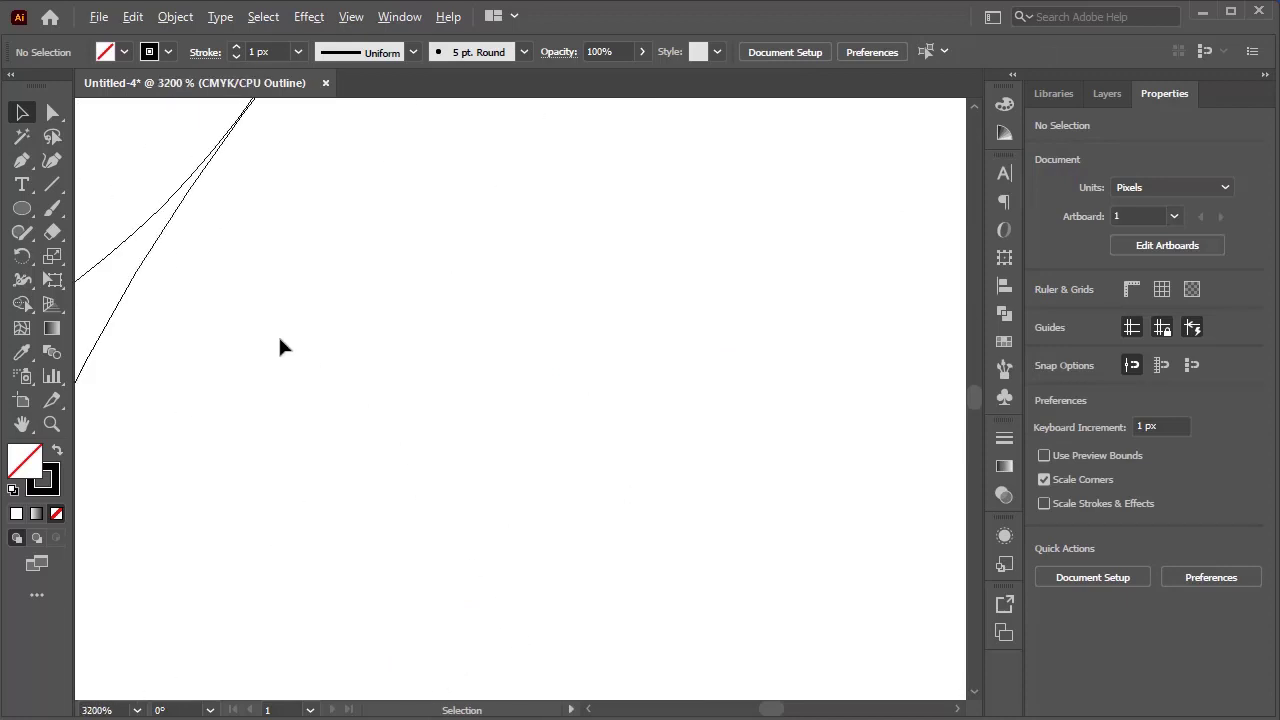
{"action": "scroll", "coordinate": [245, 124], "scroll_direction": "up", "scroll_amount": 2, "text": "alt"}
{"action": "left_click_drag", "start_coordinate": [272, 230], "coordinate": [440, 520]}
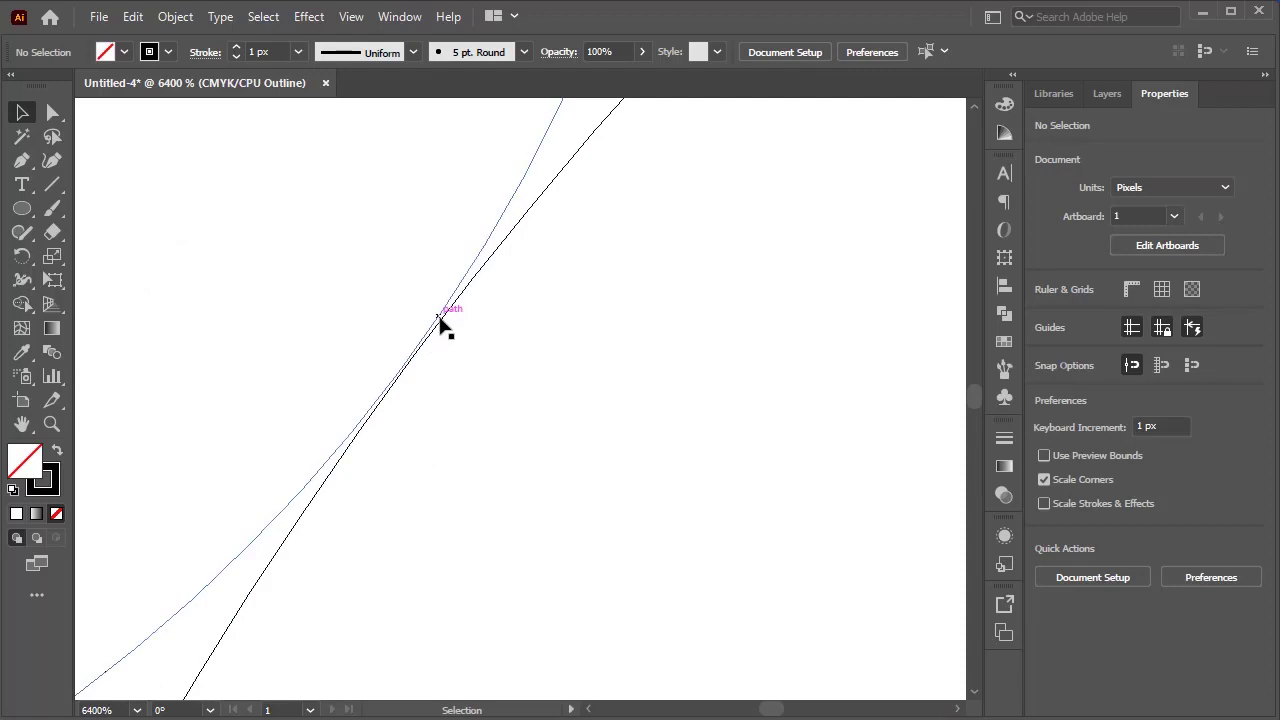
{"action": "left_click_drag", "start_coordinate": [440, 322], "coordinate": [441, 323]}
{"action": "left_click", "coordinate": [638, 403]}
{"action": "scroll", "coordinate": [723, 445], "scroll_direction": "down", "scroll_amount": 5, "text": "alt"}
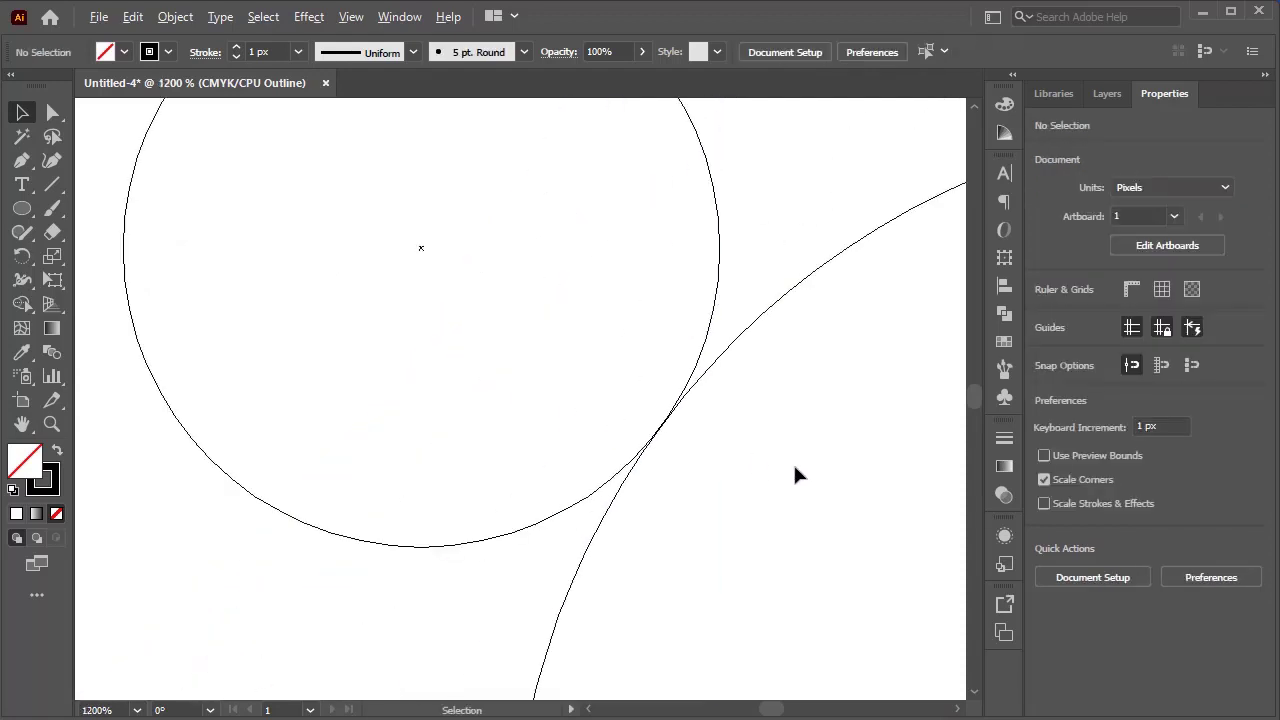
{"action": "scroll", "coordinate": [795, 466], "scroll_direction": "down", "scroll_amount": 6, "text": "alt"}
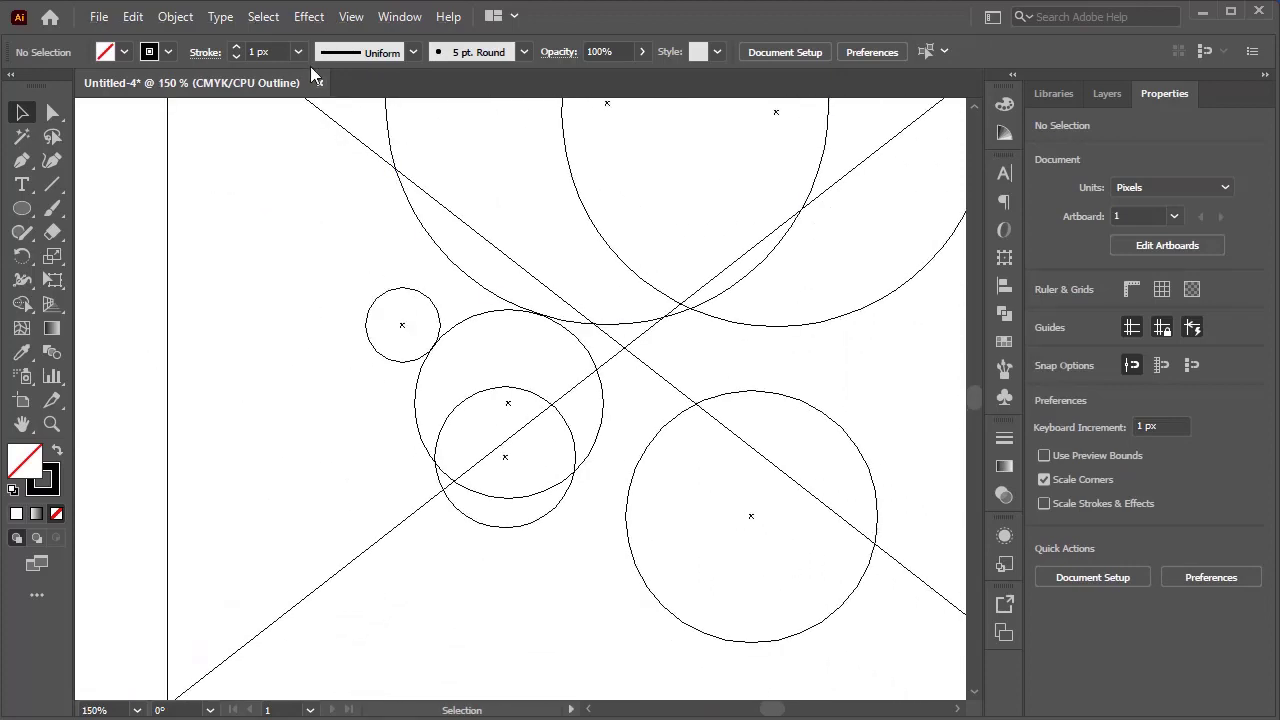
{"action": "left_click", "coordinate": [356, 22]}
{"action": "left_click", "coordinate": [385, 30]}
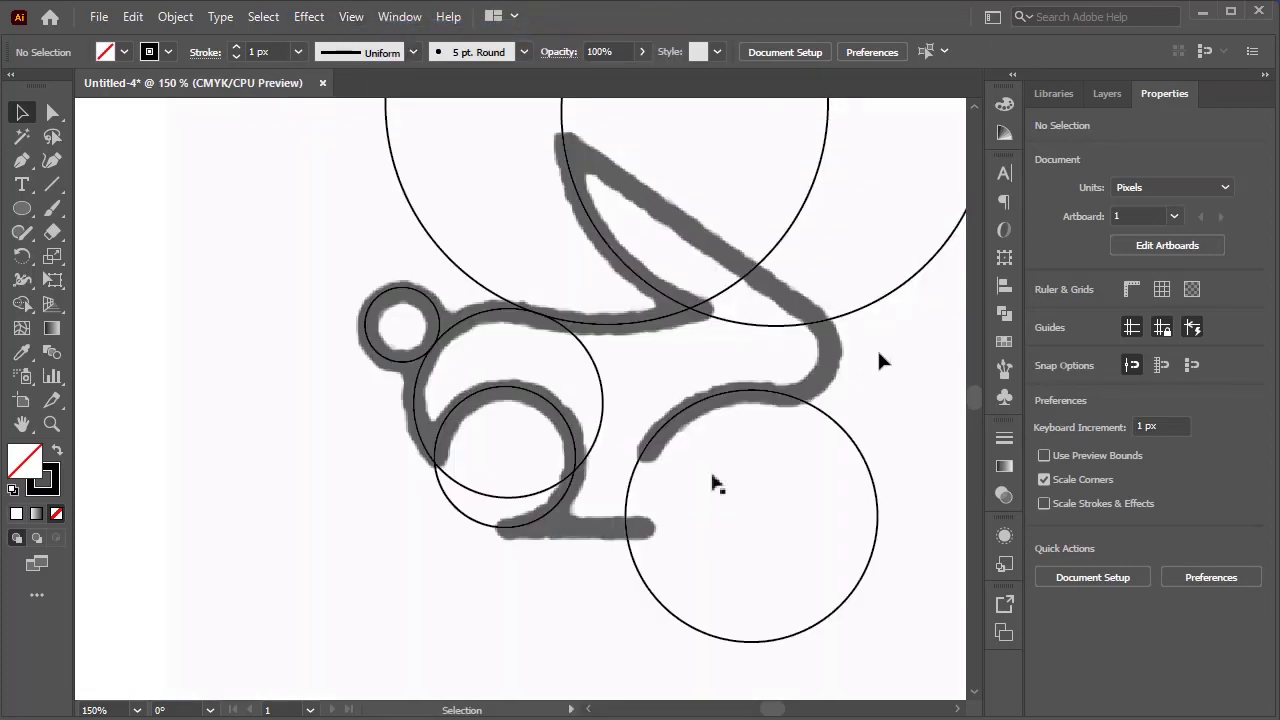
Step: Draw a circle about 41 px in diameter that fits the rounded nose of the rabbit
{"action": "left_click_drag", "start_coordinate": [715, 484], "coordinate": [510, 477]}
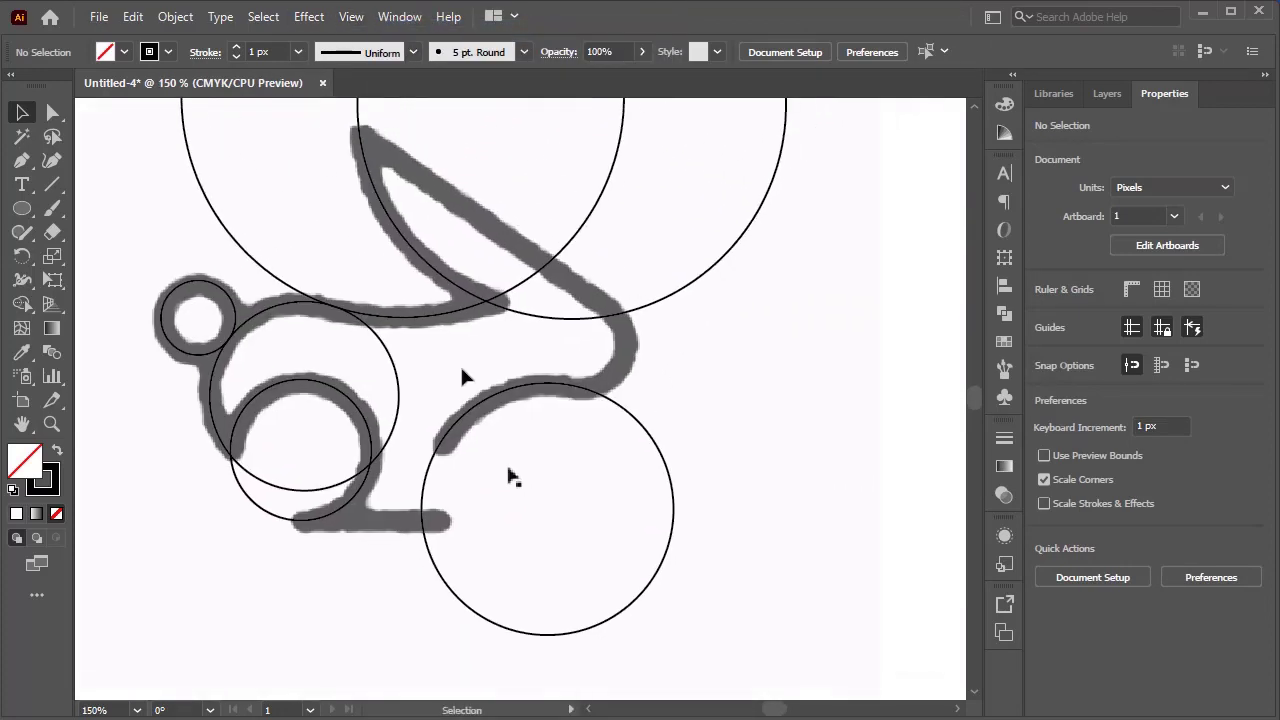
{"action": "left_click", "coordinate": [22, 208]}
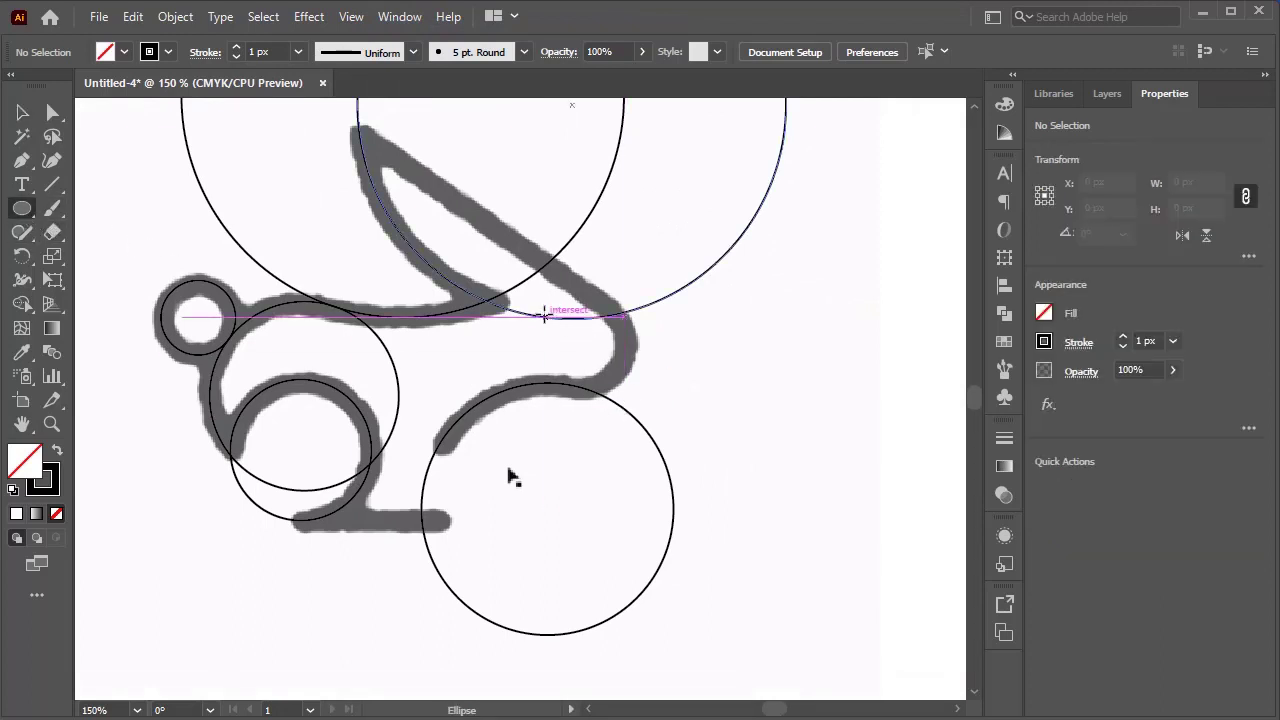
{"action": "mouse_move", "coordinate": [531, 335]}
{"action": "left_mouse_down"}
{"action": "mouse_move", "coordinate": [593, 411]}
{"action": "mouse_move", "coordinate": [588, 373]}
{"action": "mouse_move", "coordinate": [606, 383]}
{"action": "left_mouse_up"}
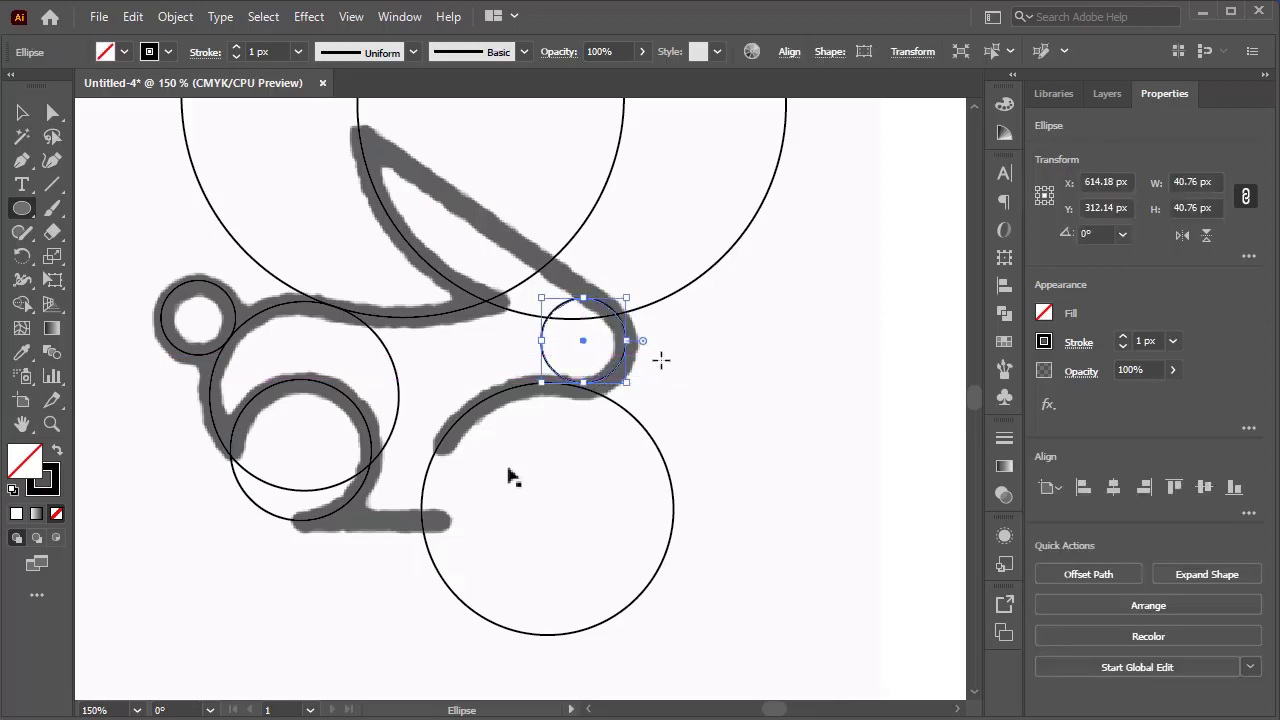
Step: Move the nose circle down to touch the chest circle and enlarge it slightly to follow the nose curve
{"action": "left_click", "coordinate": [351, 16]}
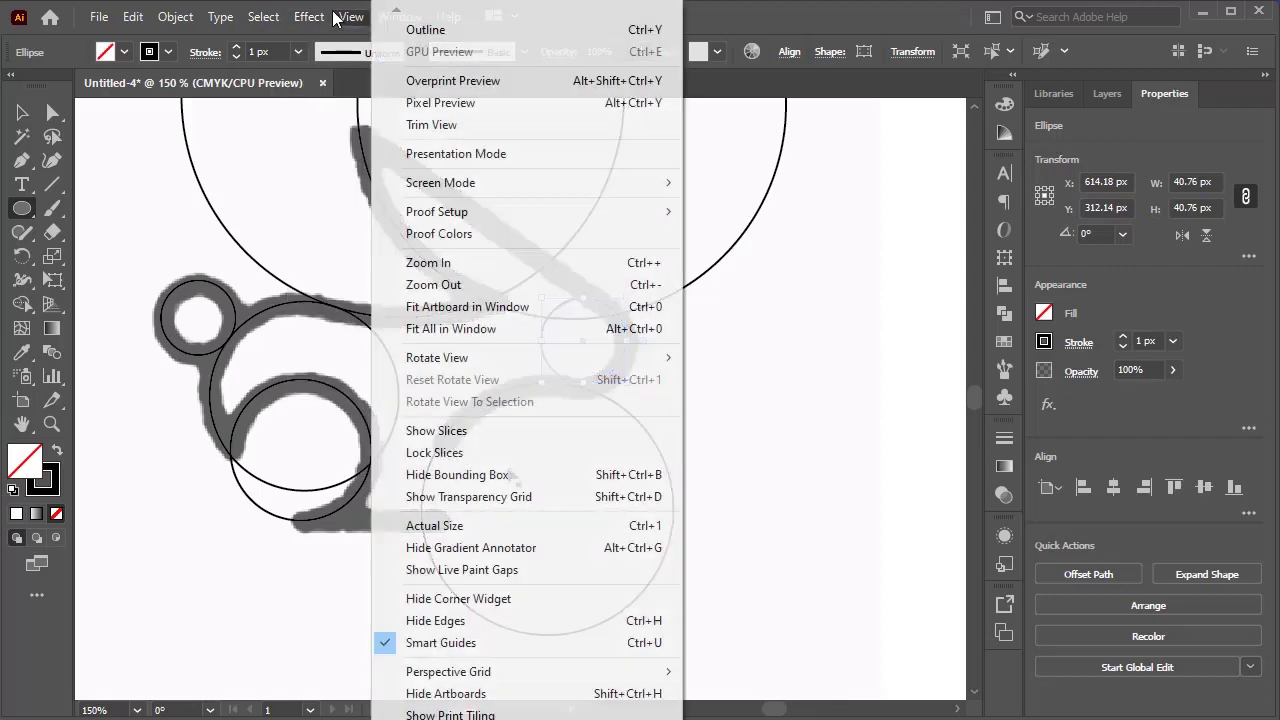
{"action": "left_click", "coordinate": [410, 29]}
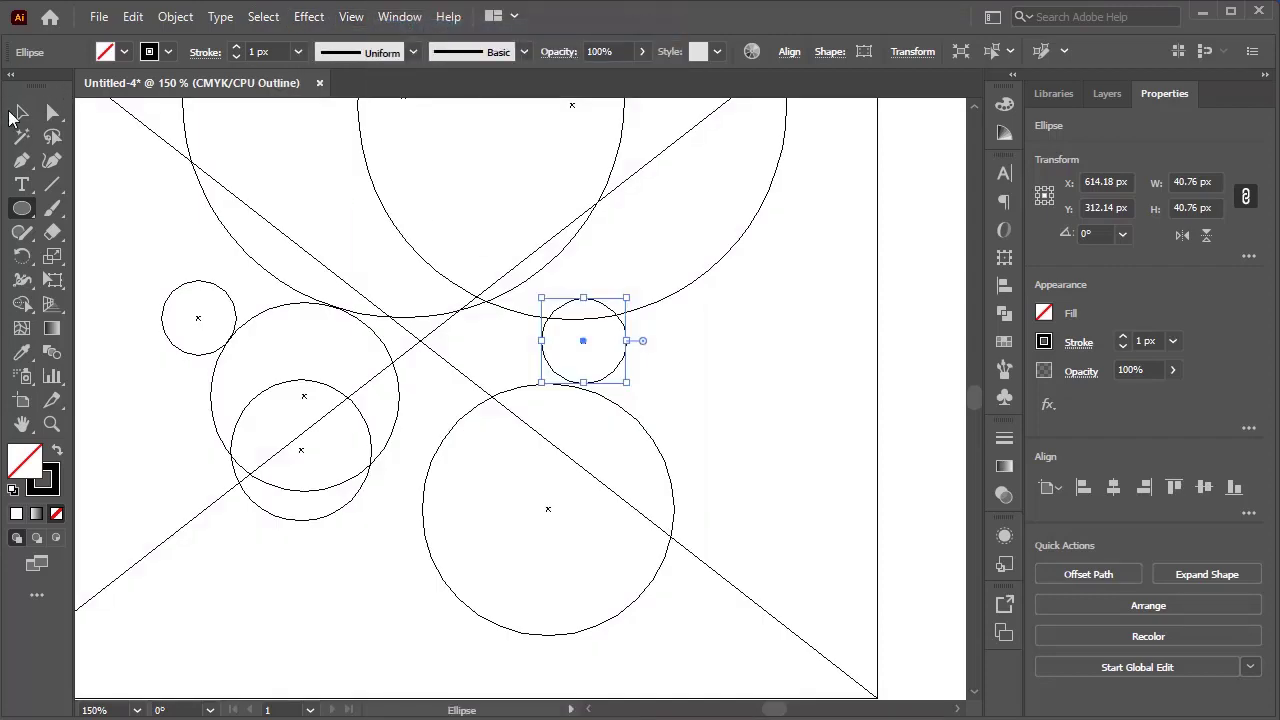
{"action": "left_click", "coordinate": [20, 113]}
{"action": "scroll", "coordinate": [672, 357], "scroll_direction": "up", "scroll_amount": 4}
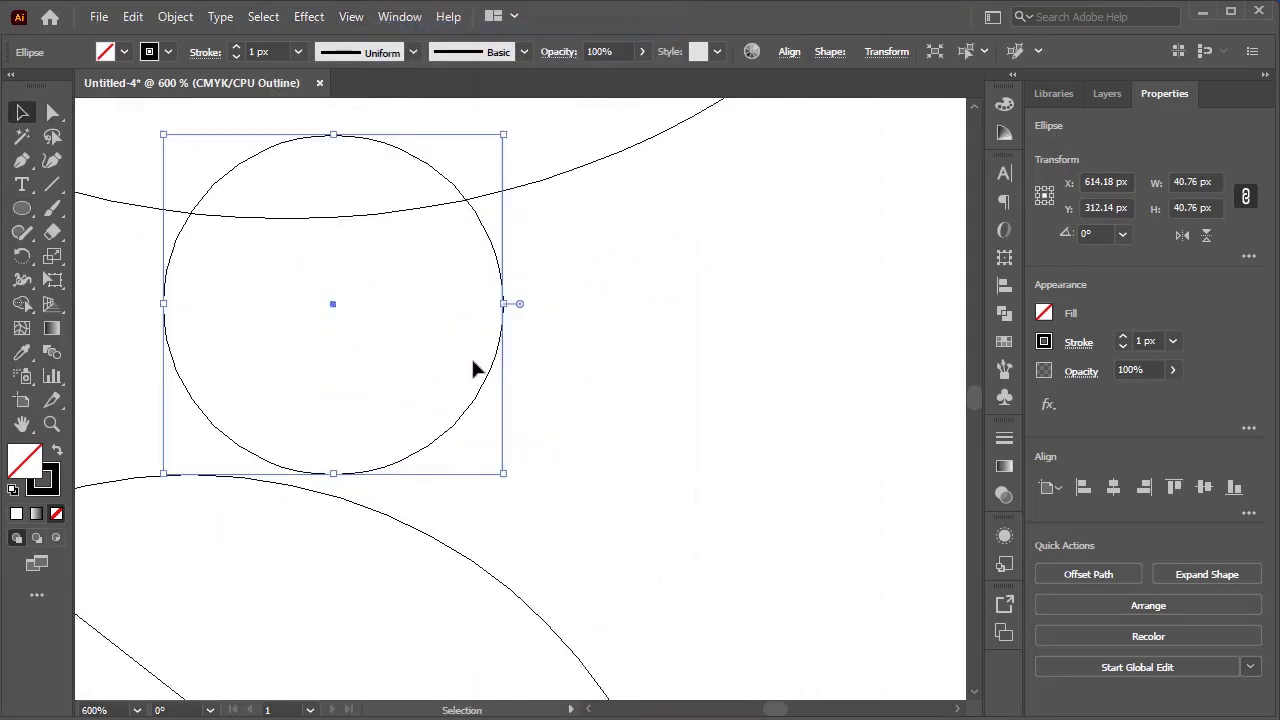
{"action": "key", "text": "ctrl+y"}
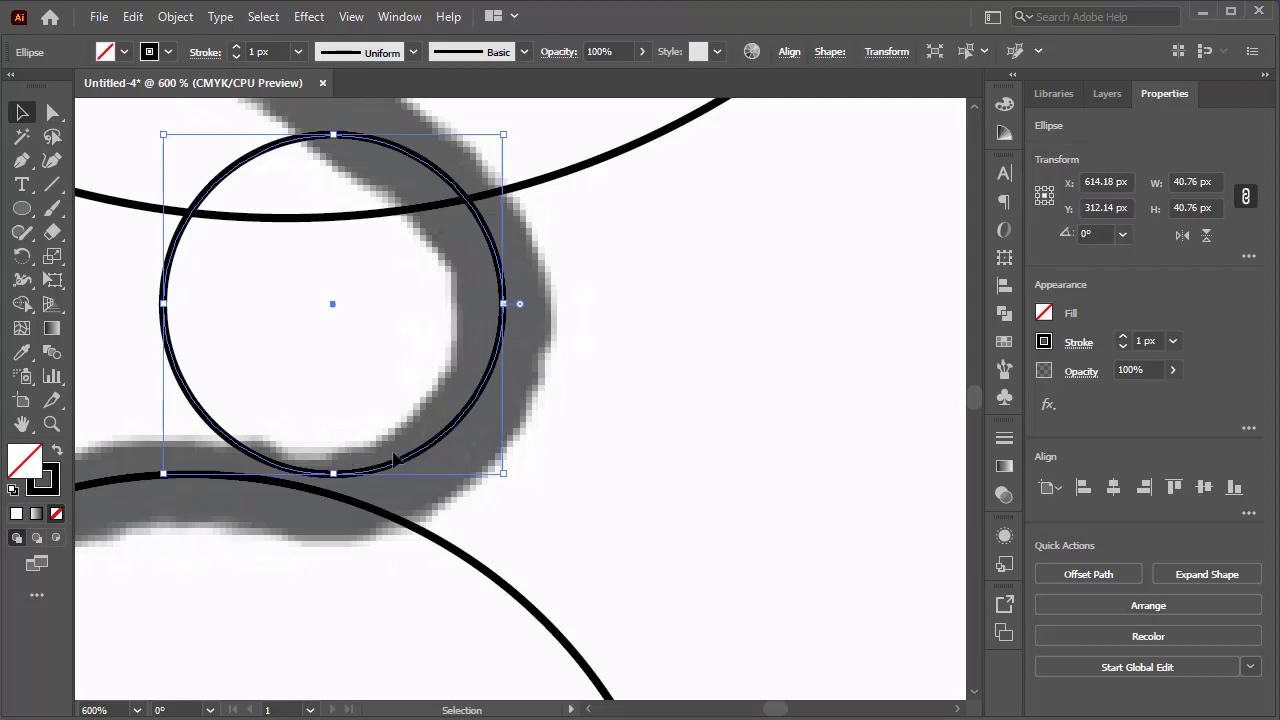
{"action": "left_click_drag", "start_coordinate": [333, 471], "coordinate": [325, 484]}
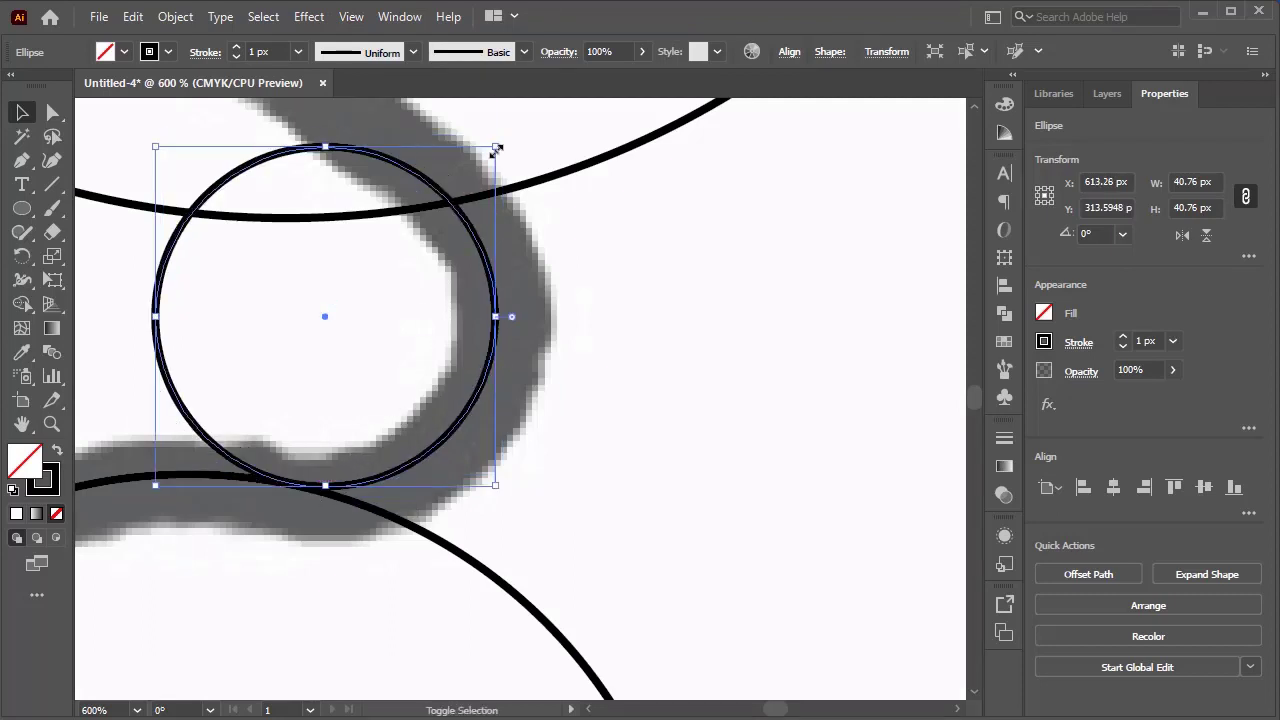
{"action": "left_click_drag", "start_coordinate": [495, 147], "coordinate": [518, 130]}
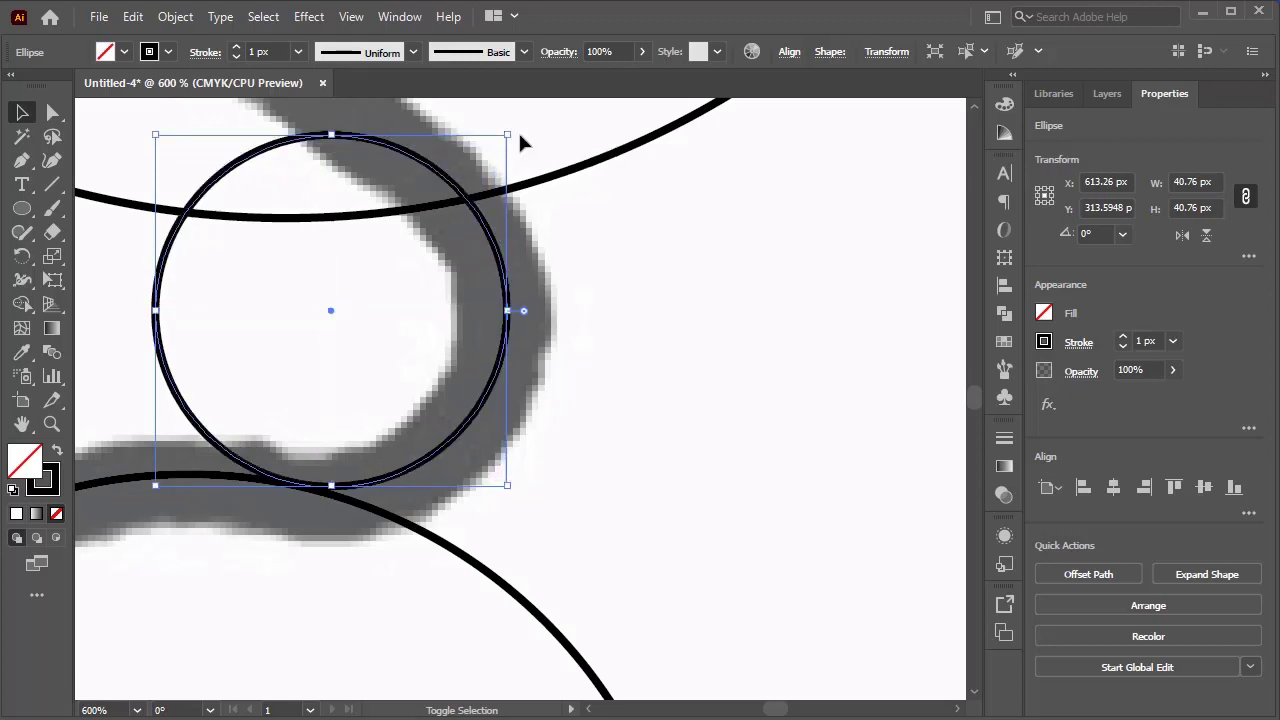
{"action": "left_click", "coordinate": [580, 137]}
Step: Draw a straight line segment from the ear tip to the upper edge of the nose circle
{"action": "scroll", "coordinate": [560, 217], "scroll_direction": "down", "scroll_amount": 6}
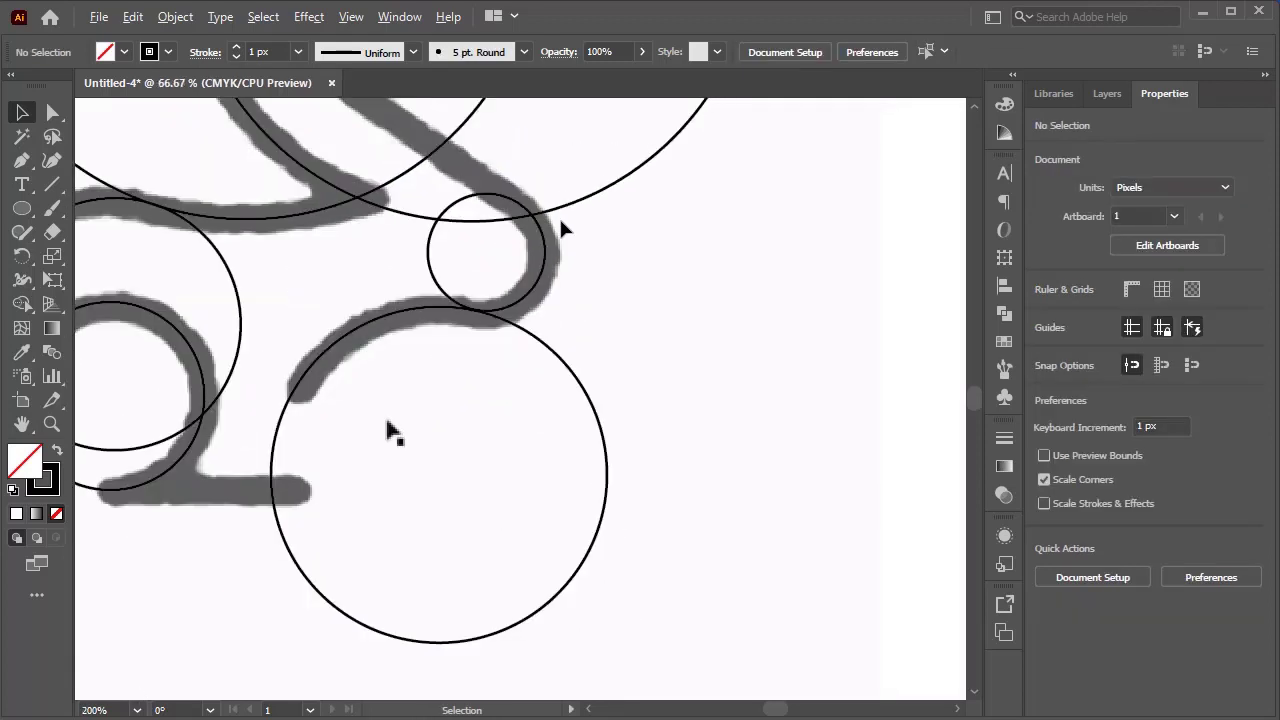
{"action": "scroll", "coordinate": [533, 203], "scroll_direction": "up", "scroll_amount": 2}
{"action": "scroll", "coordinate": [380, 147], "scroll_direction": "up", "scroll_amount": 2}
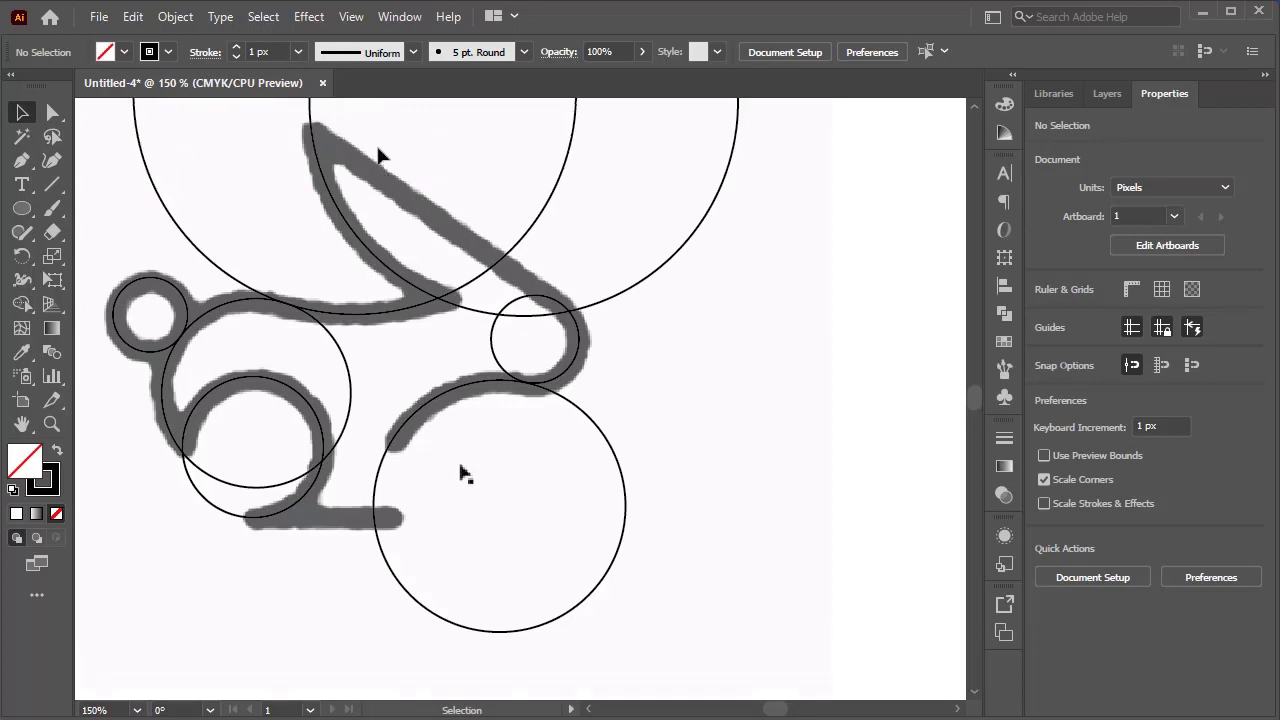
{"action": "scroll", "coordinate": [380, 228], "scroll_direction": "up", "scroll_amount": 1}
{"action": "scroll", "coordinate": [361, 199], "scroll_direction": "up", "scroll_amount": 1}
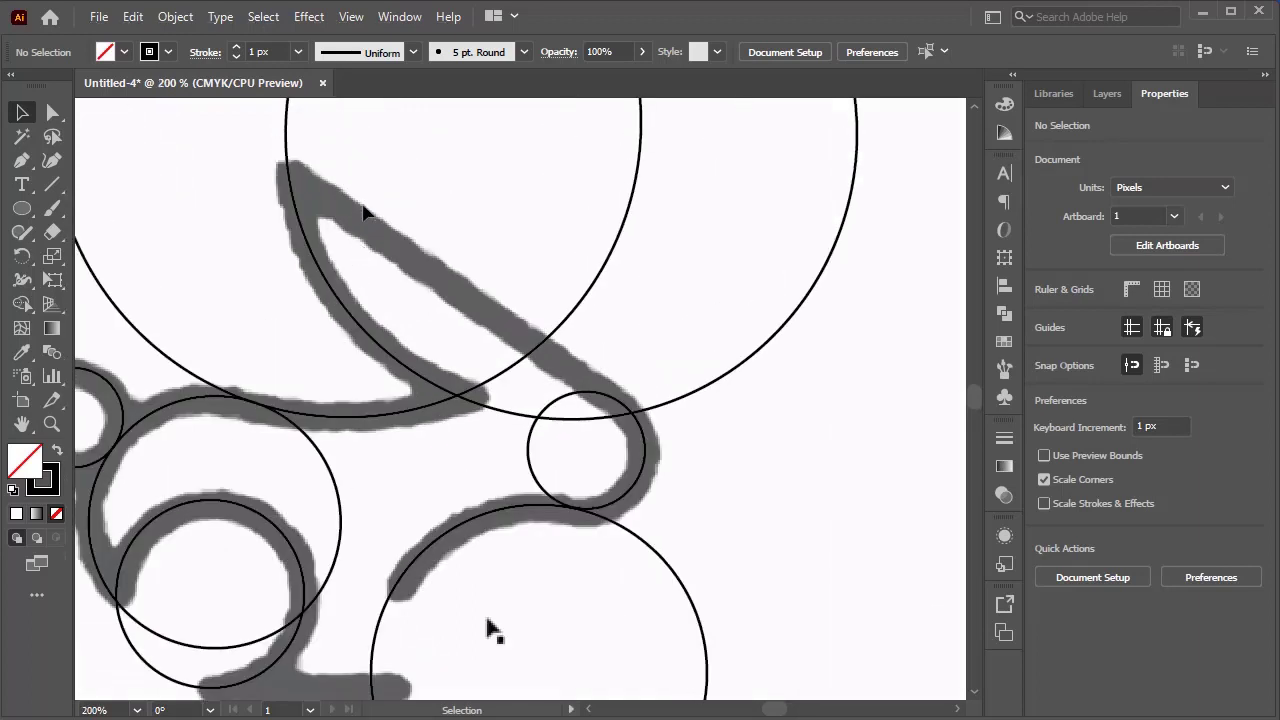
{"action": "scroll", "coordinate": [360, 205], "scroll_direction": "up", "scroll_amount": 1}
{"action": "left_click", "coordinate": [53, 186]}
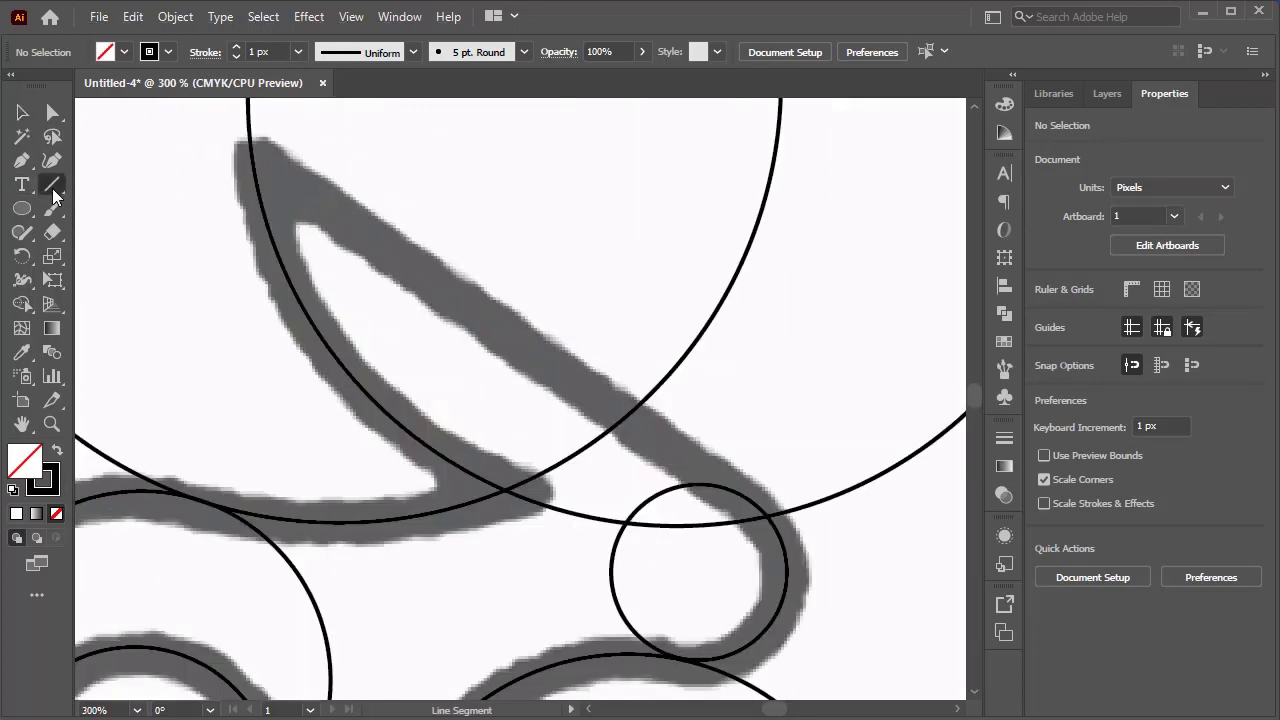
{"action": "left_click_drag", "start_coordinate": [254, 160], "coordinate": [752, 500]}
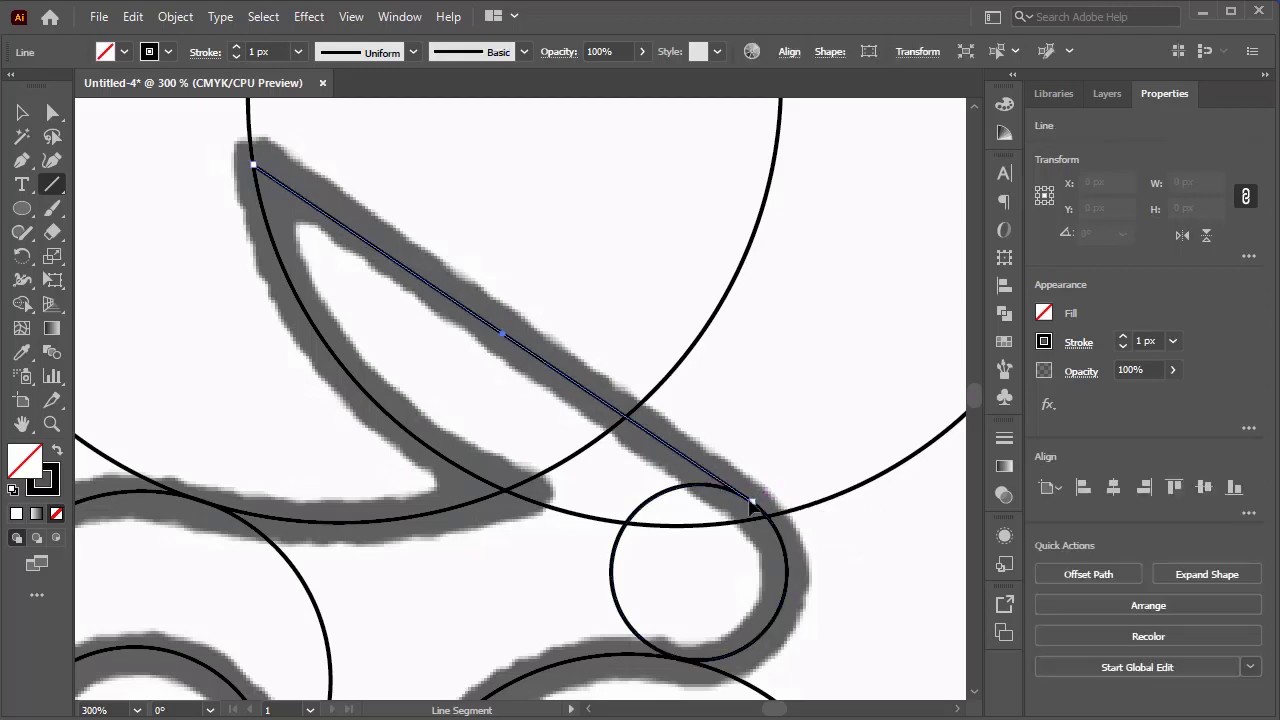
Step: Draw a horizontal line about 65 px long along the rabbit's foot, starting at the bottom of the thigh circle, and deselect it
{"action": "left_click", "coordinate": [23, 115]}
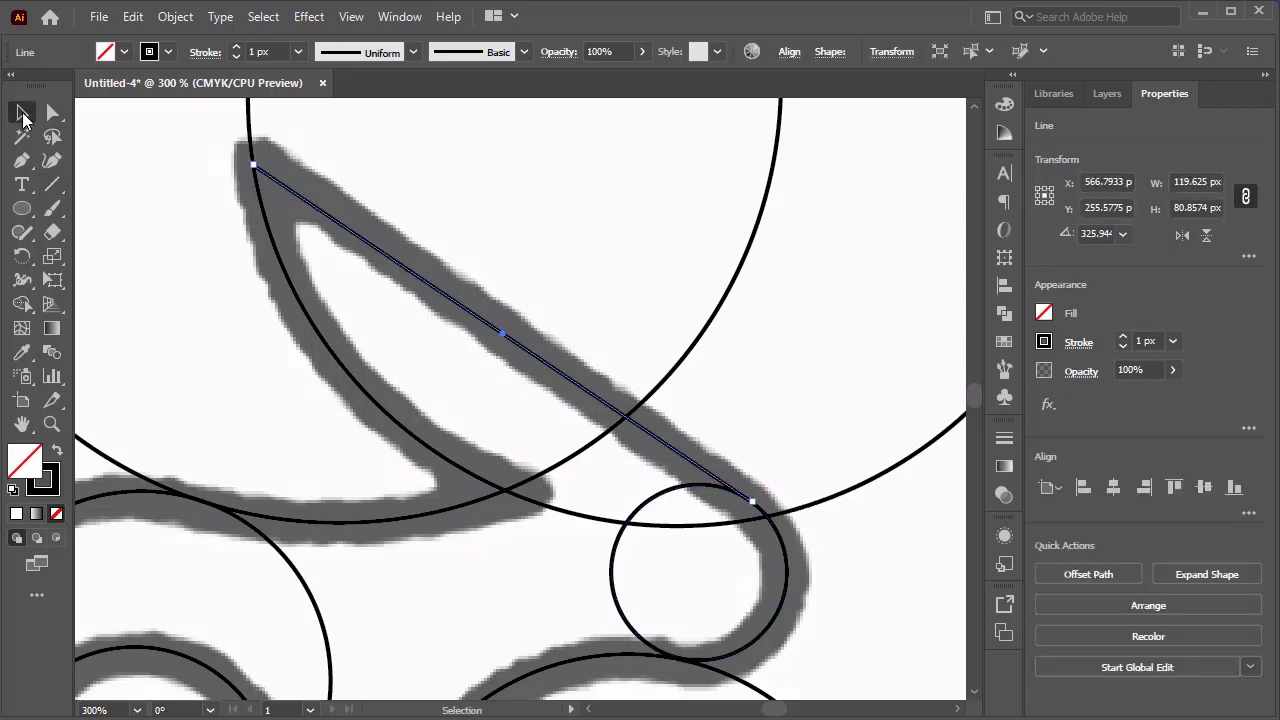
{"action": "scroll", "coordinate": [222, 325], "scroll_direction": "down", "scroll_amount": 1}
{"action": "scroll", "coordinate": [200, 534], "scroll_direction": "up", "scroll_amount": 3}
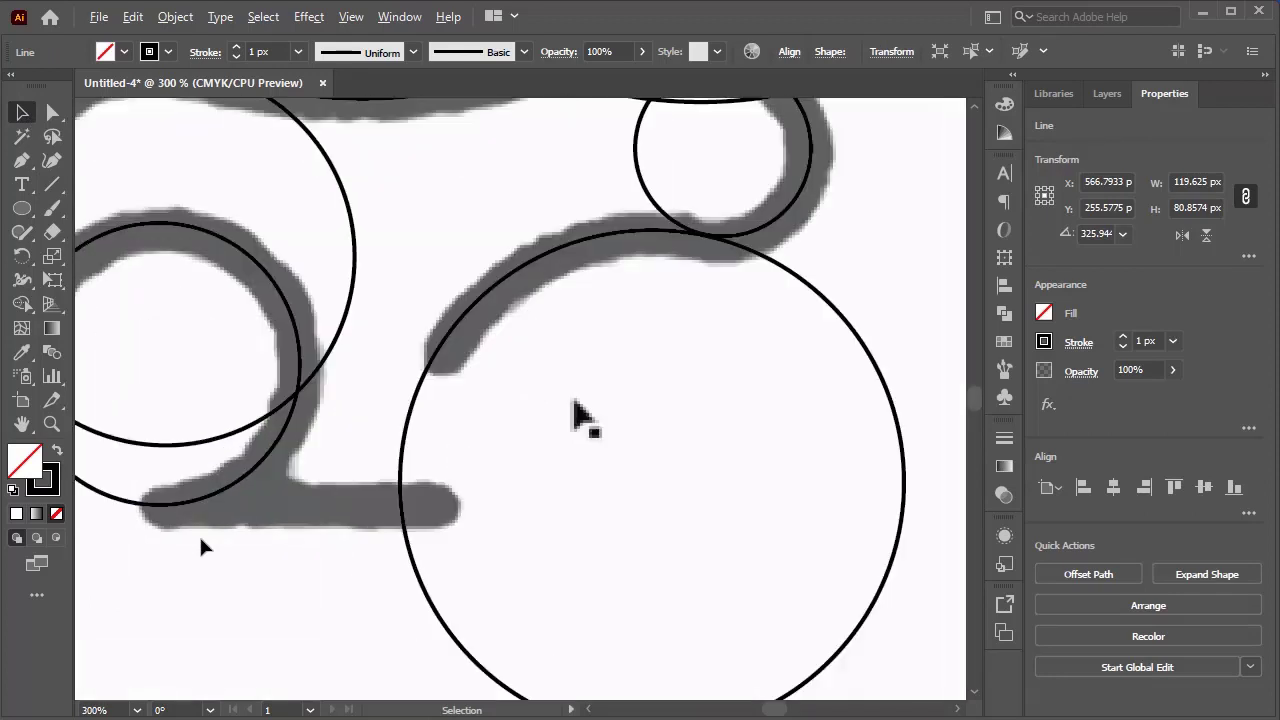
{"action": "left_click", "coordinate": [51, 186]}
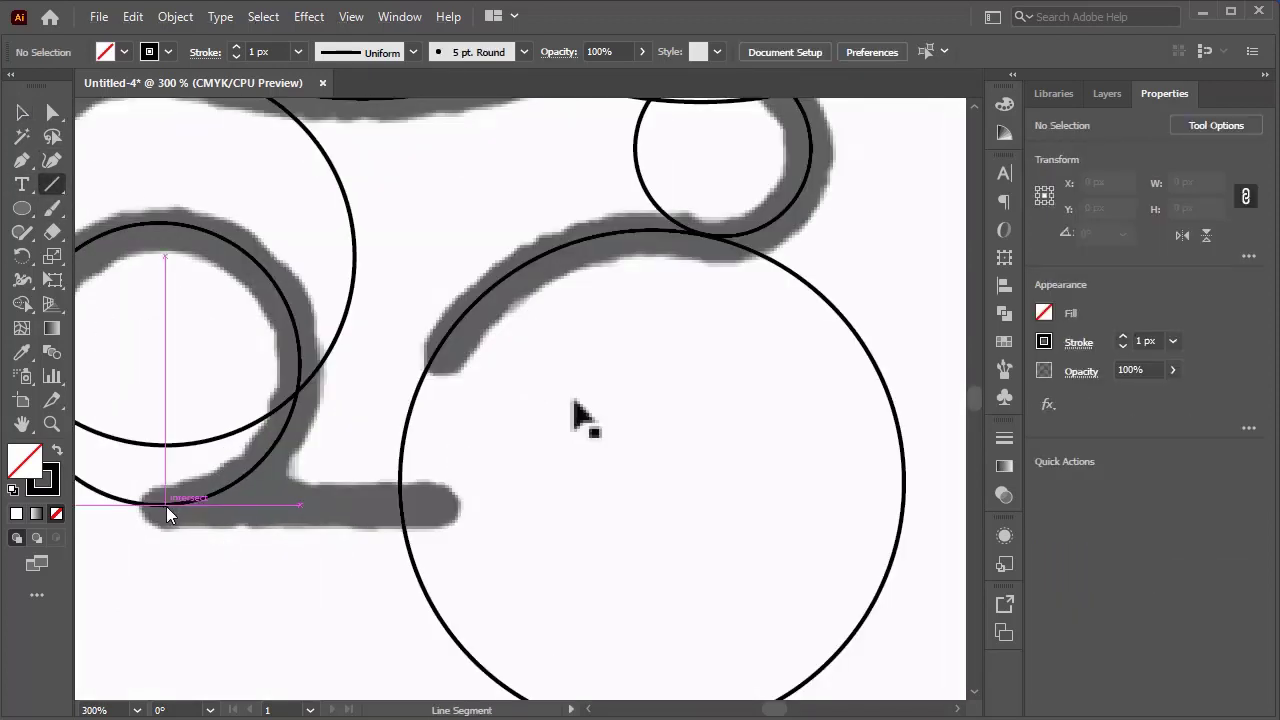
{"action": "left_click_drag", "start_coordinate": [167, 506], "coordinate": [439, 507]}
{"action": "left_click", "coordinate": [22, 113]}
{"action": "left_click", "coordinate": [740, 445]}
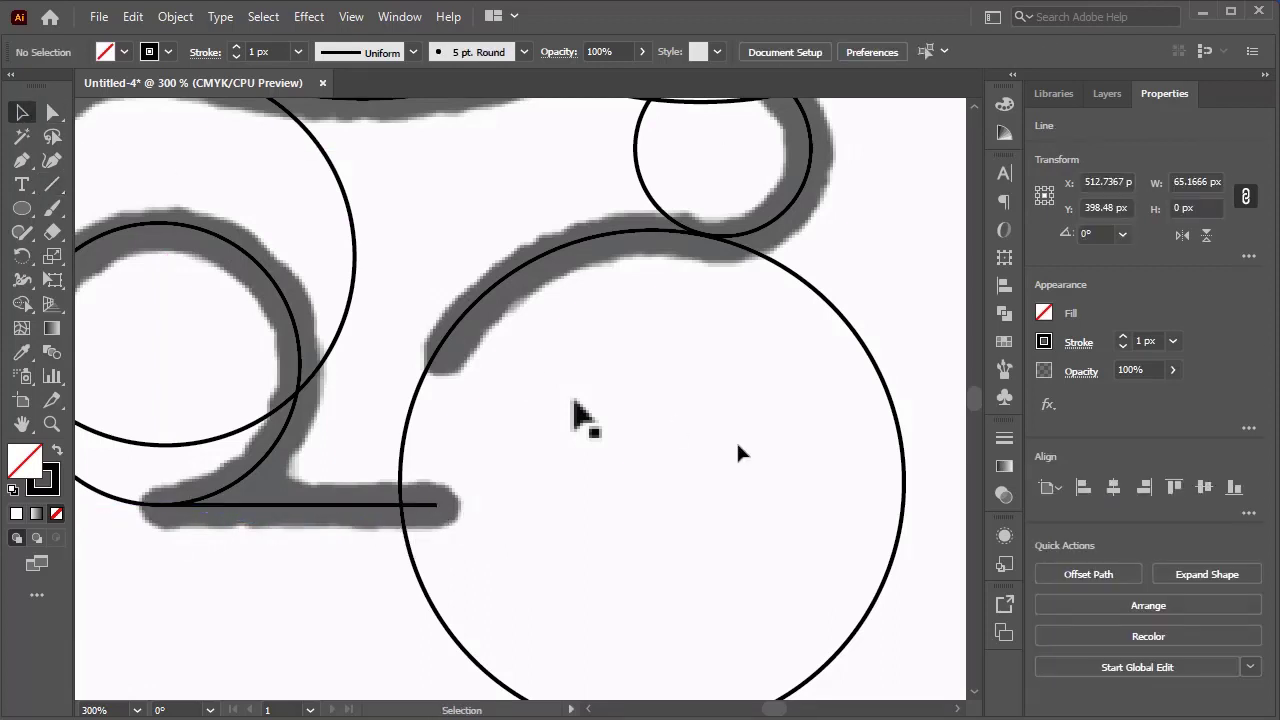
Step: Remove the outer upper parts of the two large ear and back circles with the Shaper tool
{"action": "scroll", "coordinate": [743, 448], "scroll_direction": "down", "scroll_amount": 2}
{"action": "scroll", "coordinate": [825, 335], "scroll_direction": "up", "scroll_amount": 2}
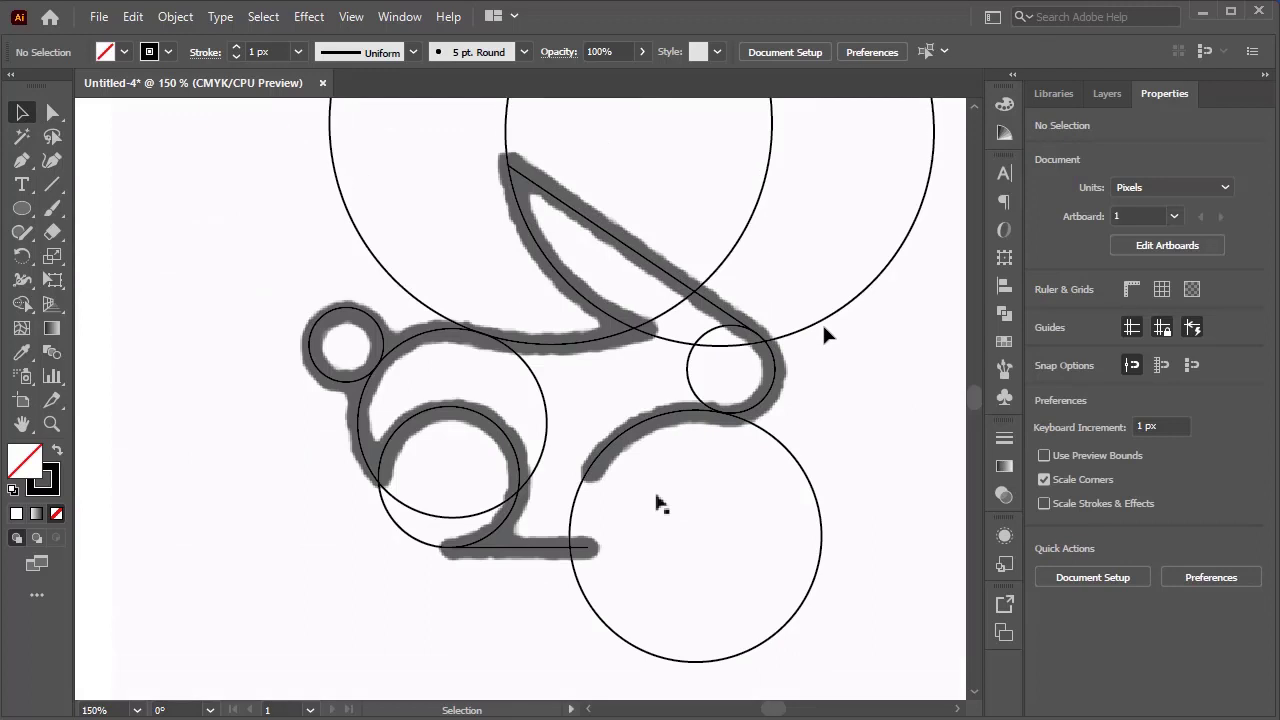
{"action": "scroll", "coordinate": [825, 335], "scroll_direction": "down", "scroll_amount": 1}
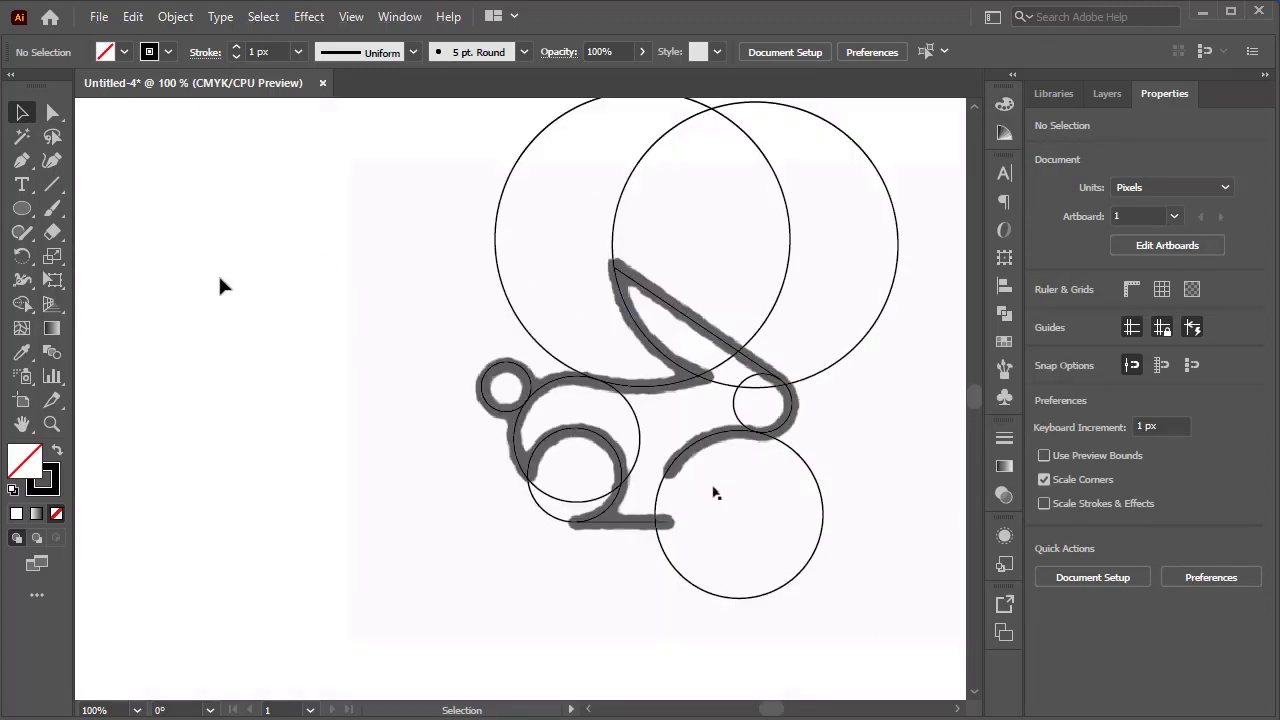
{"action": "left_click", "coordinate": [22, 232]}
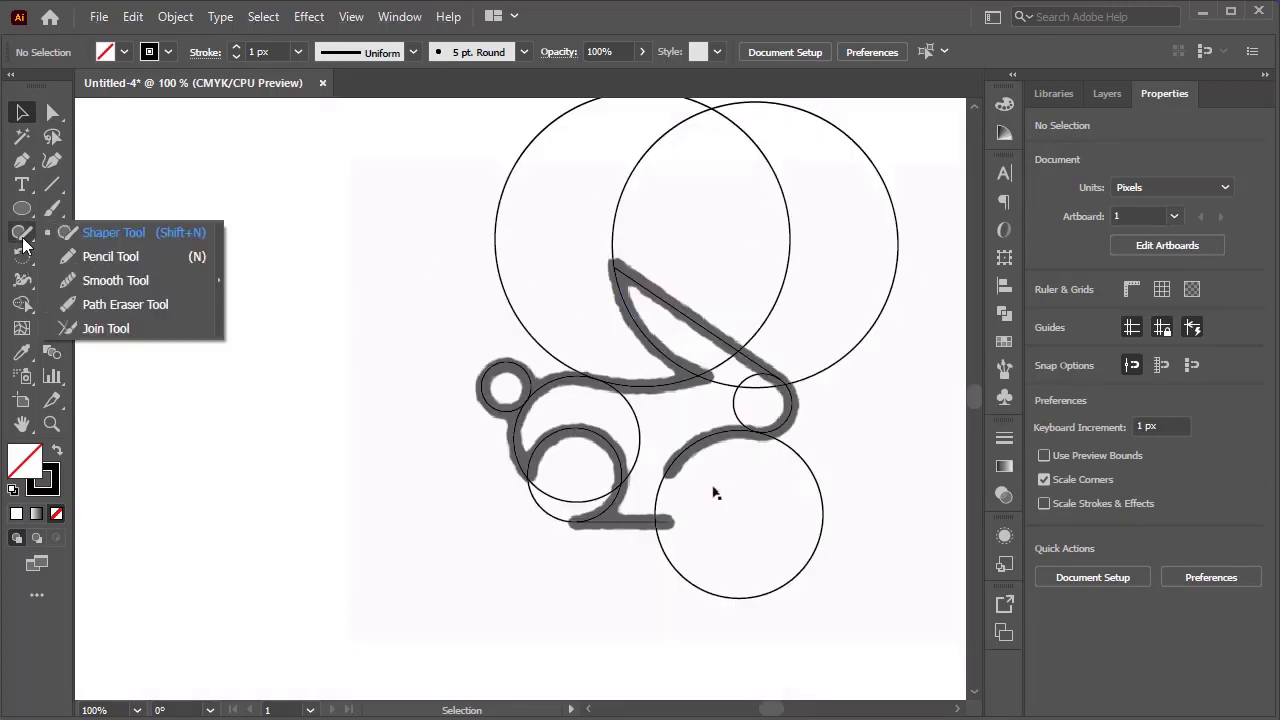
{"action": "left_click", "coordinate": [113, 232]}
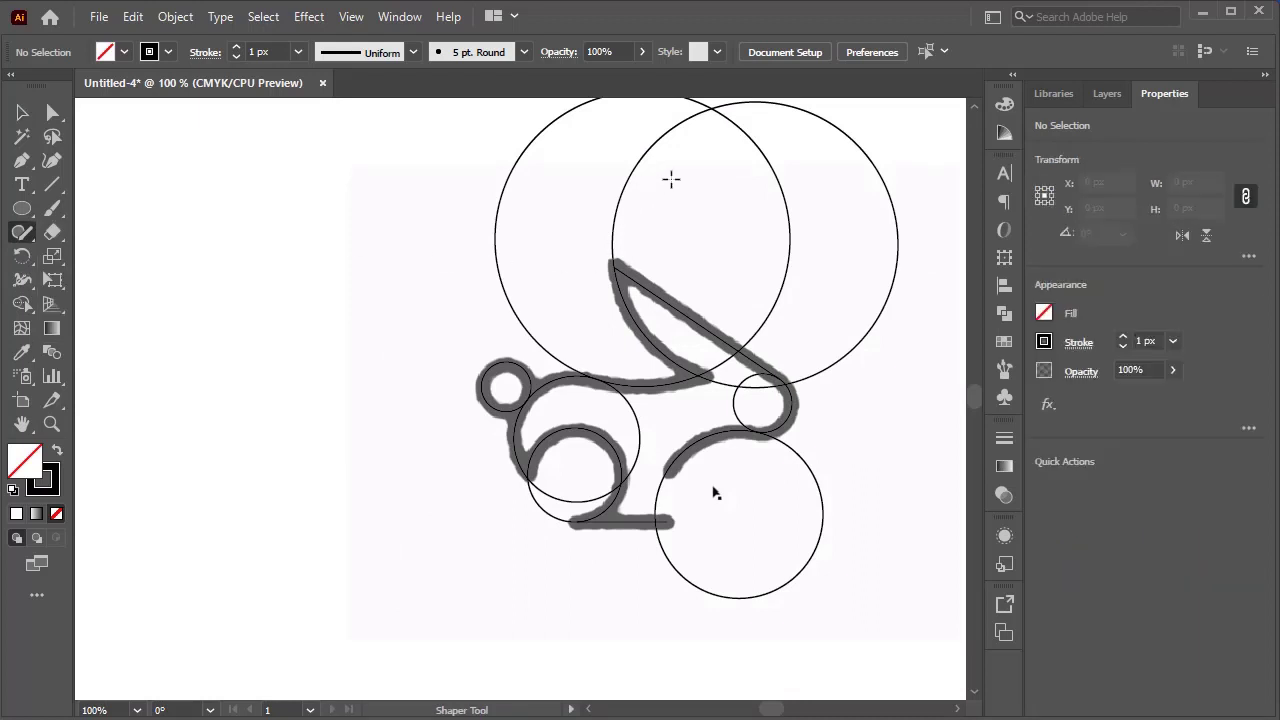
{"action": "mouse_move", "coordinate": [886, 177]}
{"action": "left_mouse_down"}
{"action": "mouse_move", "coordinate": [794, 223]}
{"action": "mouse_move", "coordinate": [734, 215]}
{"action": "mouse_move", "coordinate": [708, 240]}
{"action": "left_mouse_up"}
{"action": "mouse_move", "coordinate": [712, 179]}
{"action": "left_mouse_down"}
{"action": "mouse_move", "coordinate": [568, 206]}
{"action": "mouse_move", "coordinate": [586, 221]}
{"action": "mouse_move", "coordinate": [512, 237]}
{"action": "mouse_move", "coordinate": [472, 226]}
{"action": "left_mouse_up"}
Step: Try to scribble away the outer arc of the chest circle below the nose with the Shaper tool
{"action": "scroll", "coordinate": [586, 211], "scroll_direction": "up", "scroll_amount": 1}
{"action": "scroll", "coordinate": [713, 517], "scroll_direction": "up", "scroll_amount": 2, "text": "alt"}
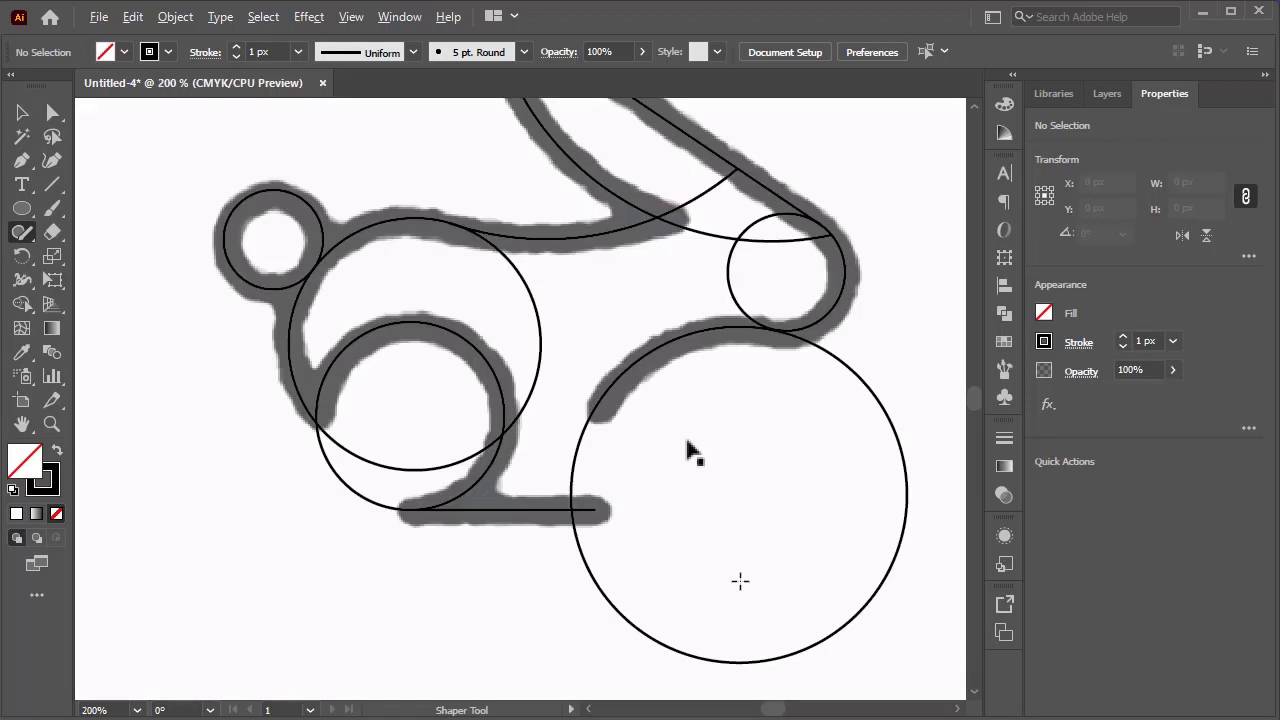
{"action": "scroll", "coordinate": [686, 443], "scroll_direction": "down", "scroll_amount": 2}
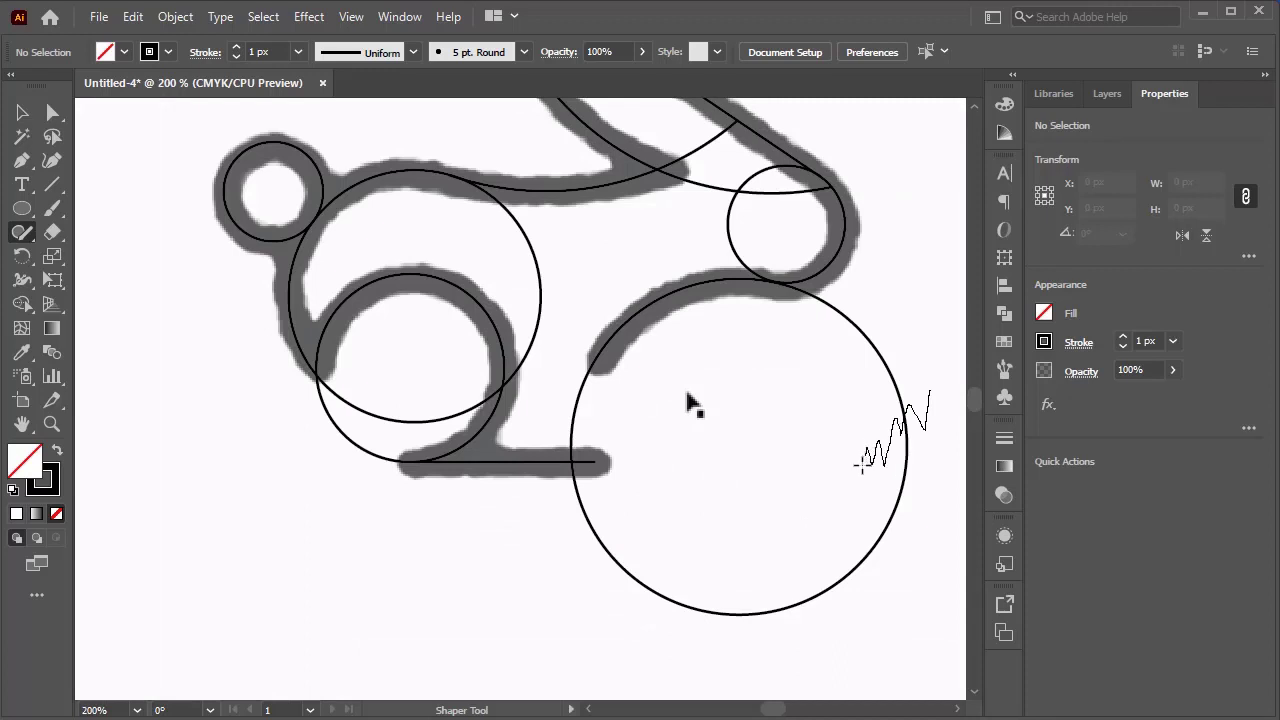
{"action": "mouse_move", "coordinate": [860, 466]}
{"action": "left_mouse_down"}
{"action": "mouse_move", "coordinate": [846, 482]}
{"action": "mouse_move", "coordinate": [826, 425]}
{"action": "left_mouse_up"}
{"action": "left_click", "coordinate": [22, 112]}
Step: Move the chest circle up slightly in Outline mode until it touches the nose circle, and return to Preview mode
{"action": "scroll", "coordinate": [893, 297], "scroll_direction": "up", "scroll_amount": 3, "text": "alt"}
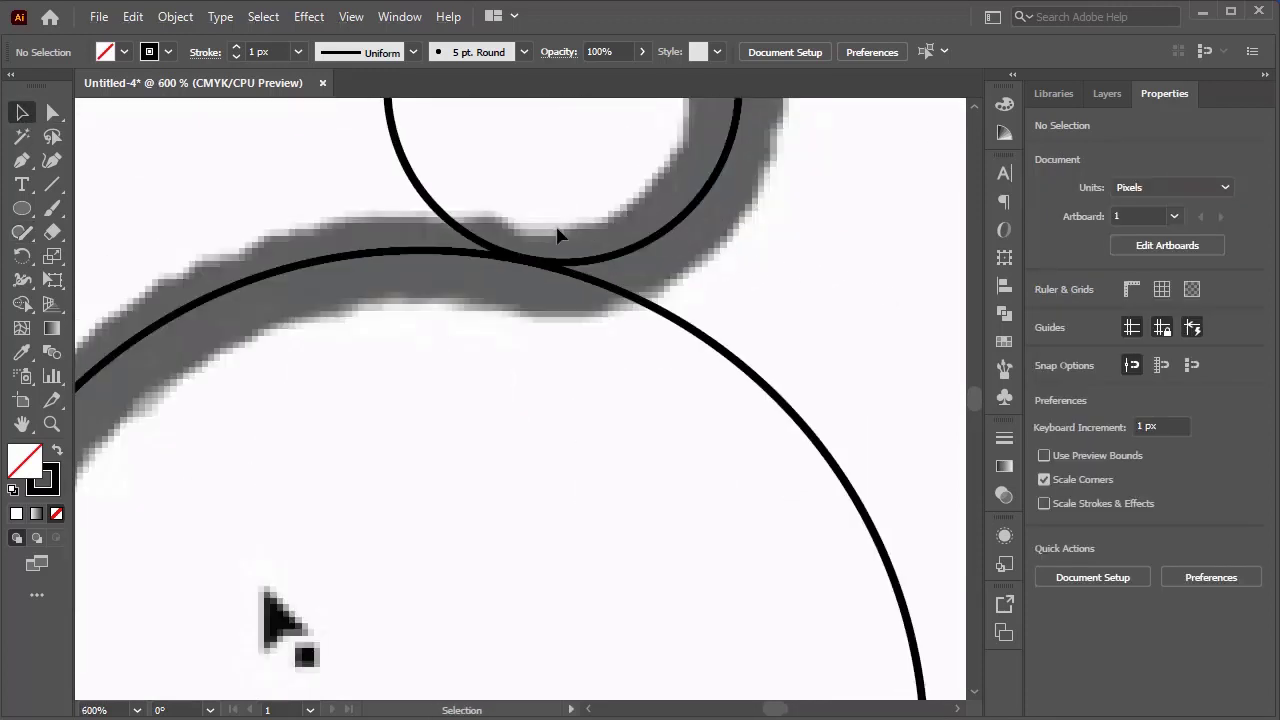
{"action": "key", "text": "ctrl+y"}
{"action": "scroll", "coordinate": [544, 280], "scroll_direction": "up", "scroll_amount": 3}
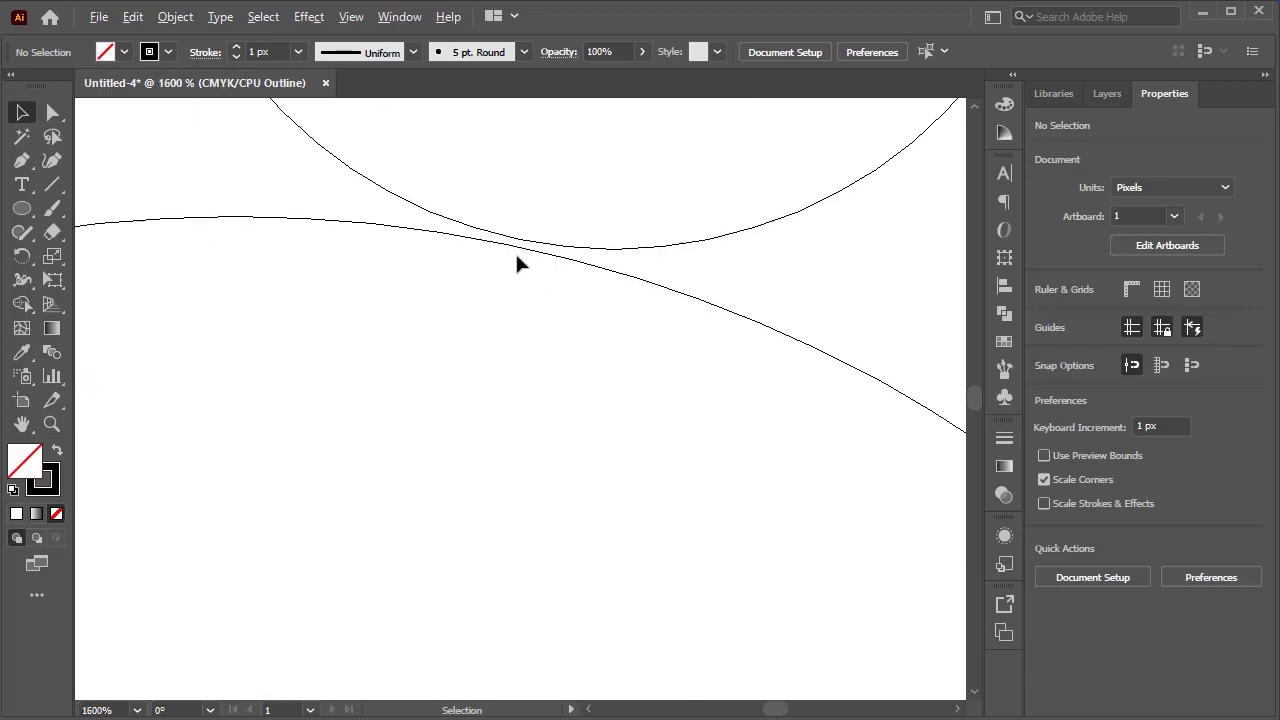
{"action": "left_click", "coordinate": [503, 244]}
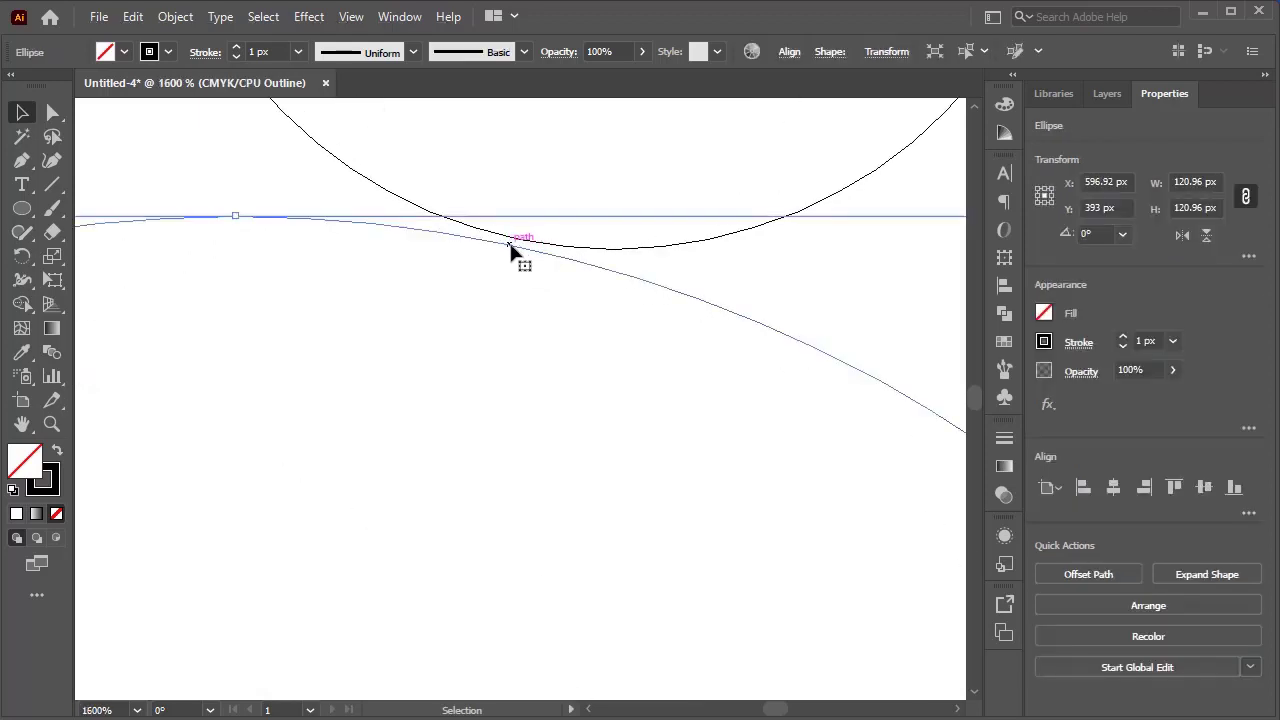
{"action": "left_click_drag", "start_coordinate": [510, 245], "coordinate": [514, 240]}
{"action": "scroll", "coordinate": [601, 388], "scroll_direction": "down", "scroll_amount": 6}
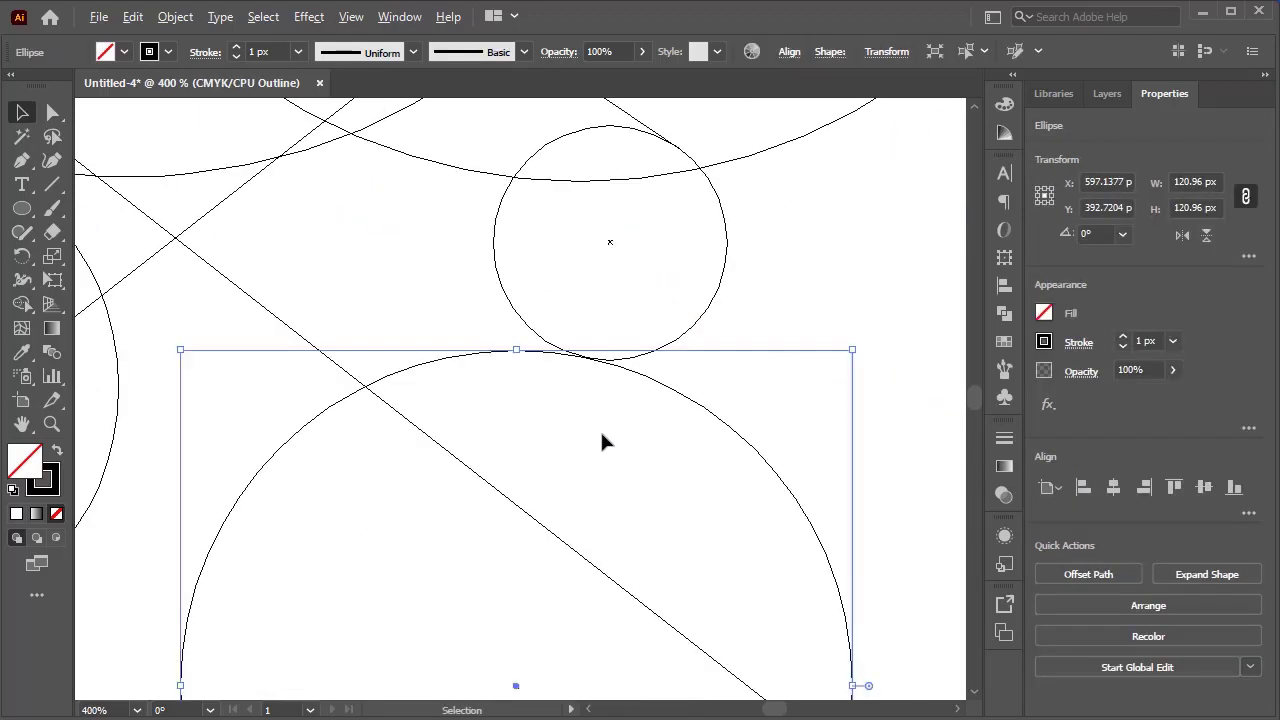
{"action": "scroll", "coordinate": [640, 470], "scroll_direction": "down", "scroll_amount": 1}
{"action": "key", "text": "ctrl+y"}
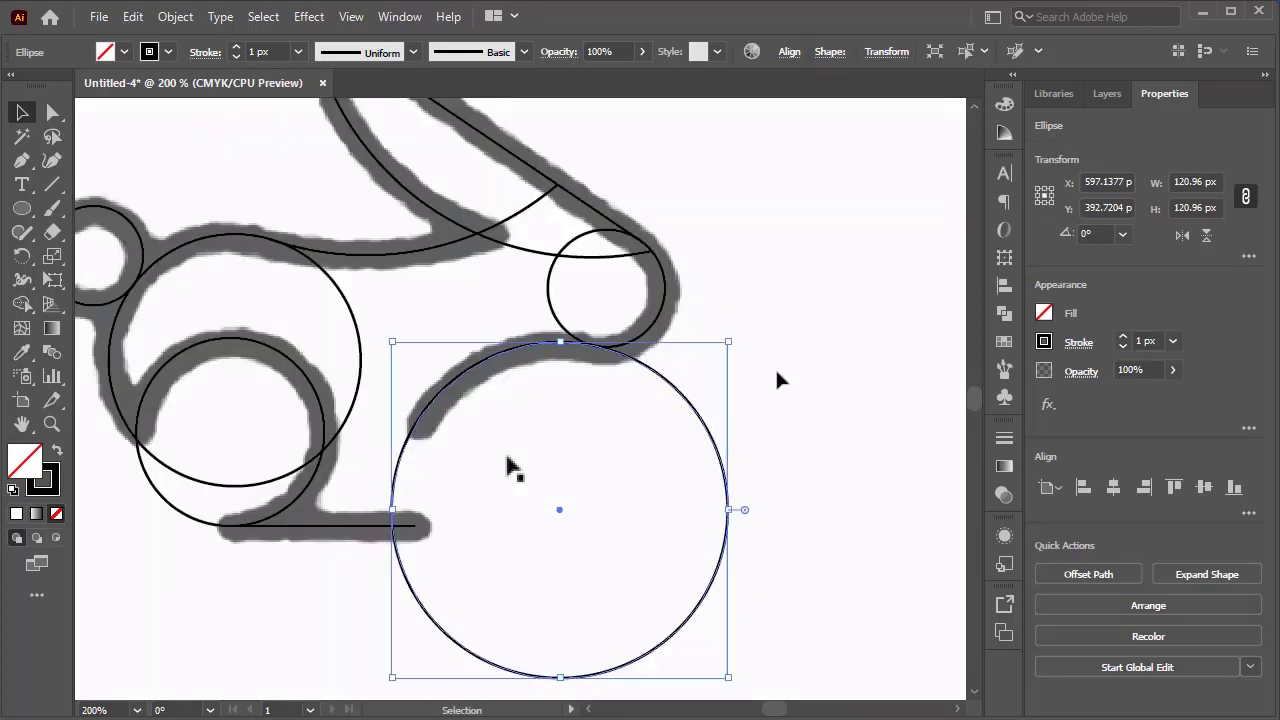
{"action": "left_click", "coordinate": [790, 340]}
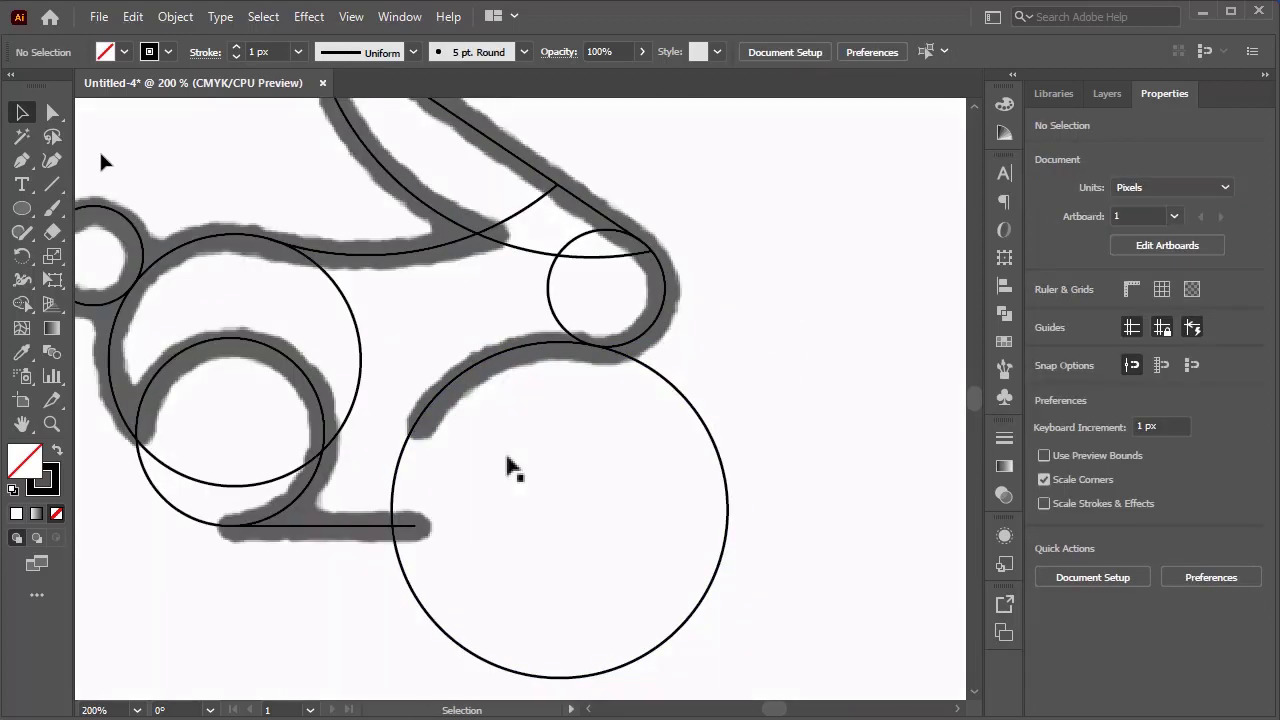
Step: Try again to trim the chest circle with the Shaper tool, undo the removal, and inspect its contact with the nose circle
{"action": "left_click", "coordinate": [22, 233]}
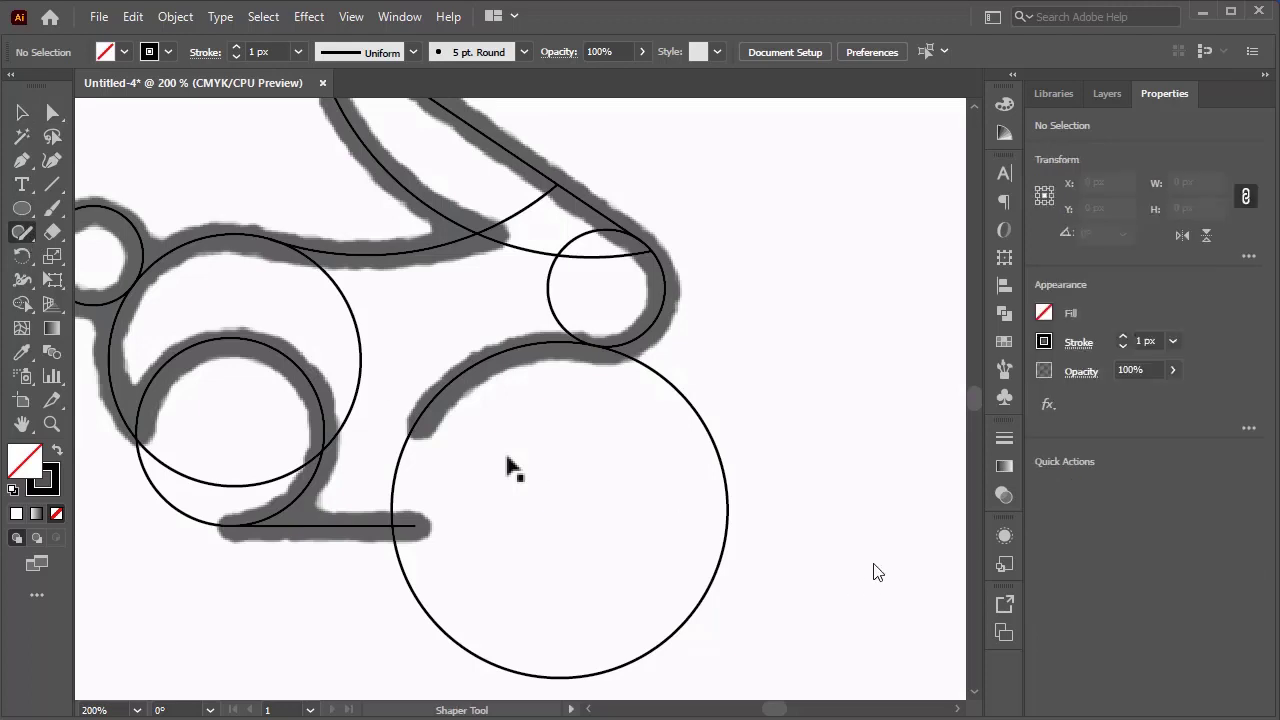
{"action": "left_click_drag", "start_coordinate": [822, 518], "coordinate": [632, 514]}
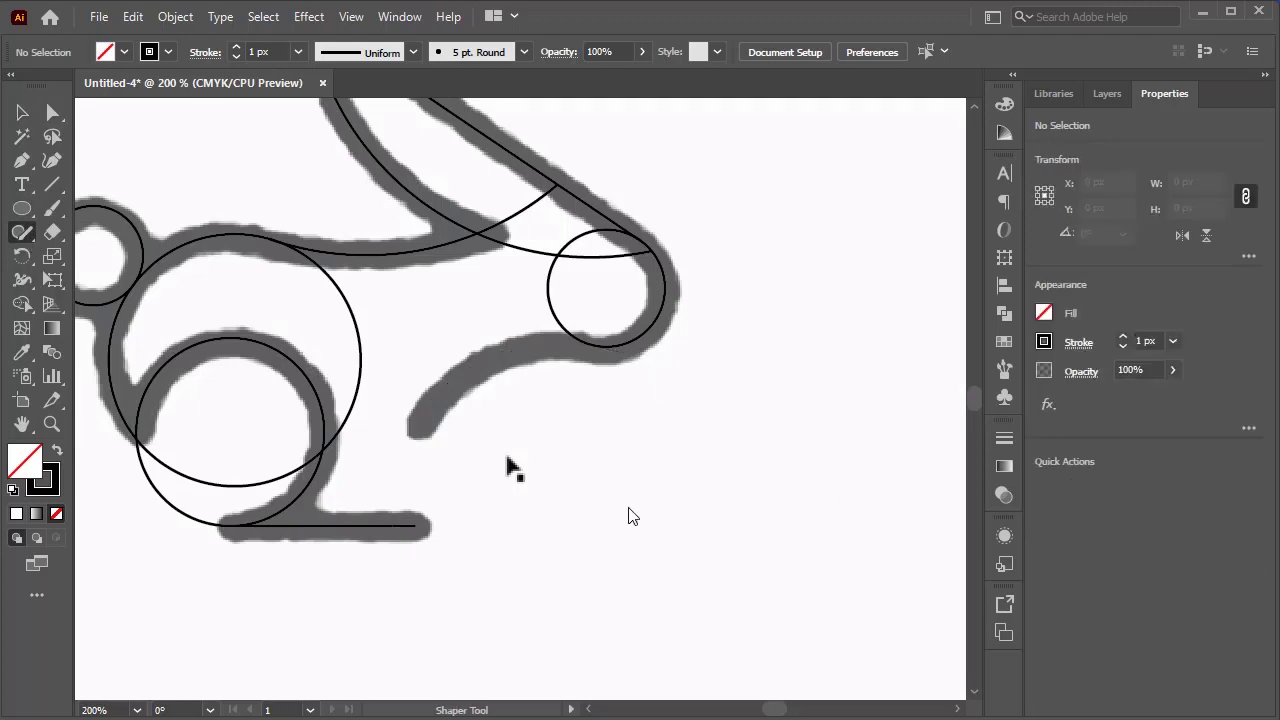
{"action": "key", "text": "ctrl+z"}
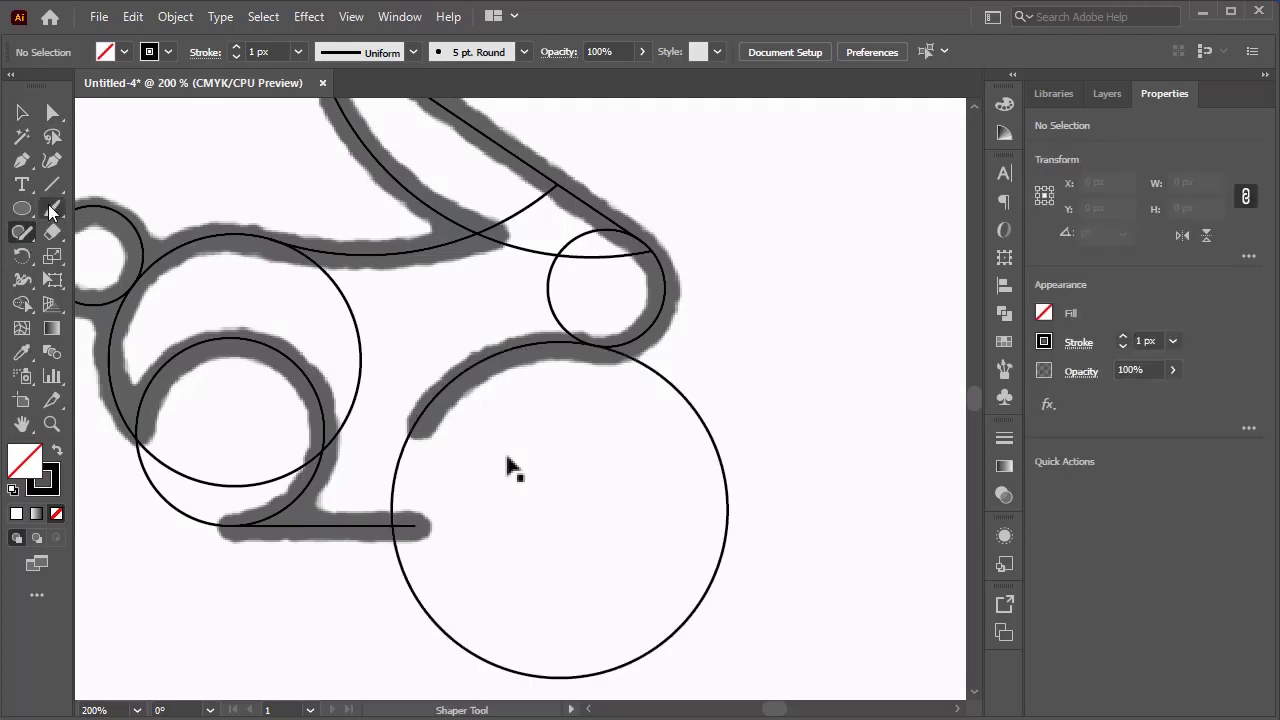
{"action": "left_click", "coordinate": [22, 113]}
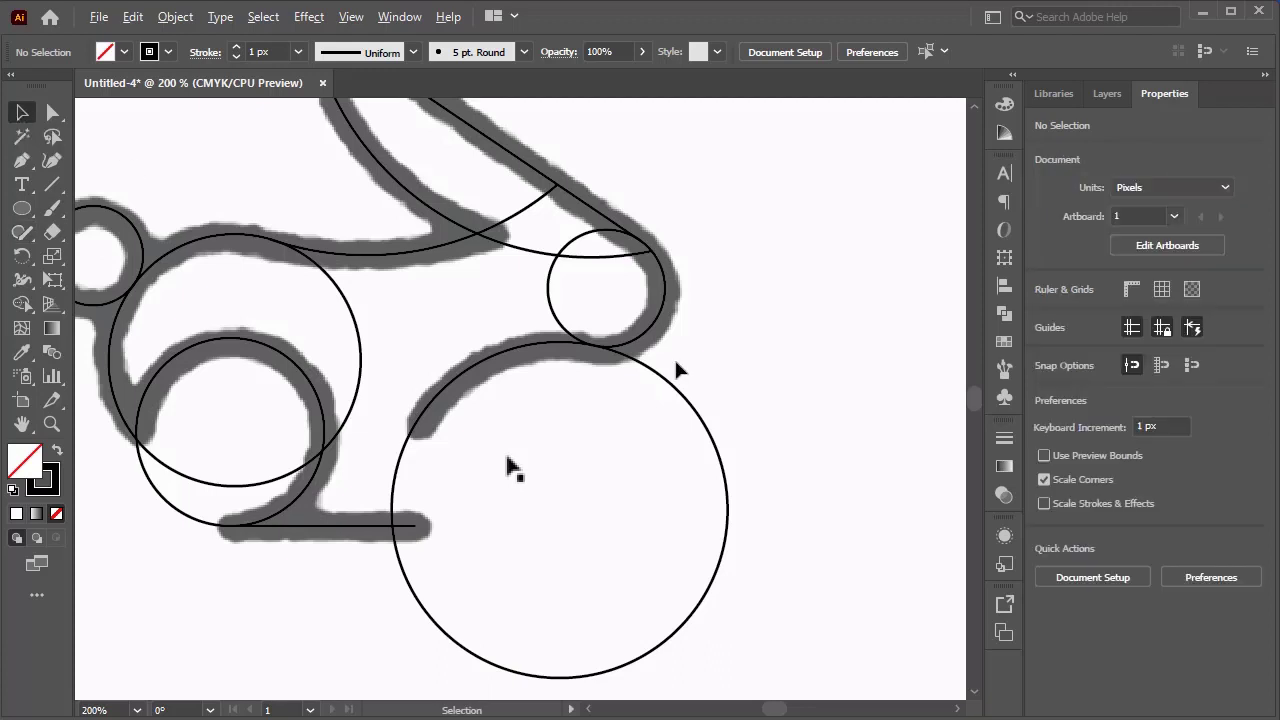
{"action": "scroll", "coordinate": [673, 363], "scroll_direction": "up", "scroll_amount": 1}
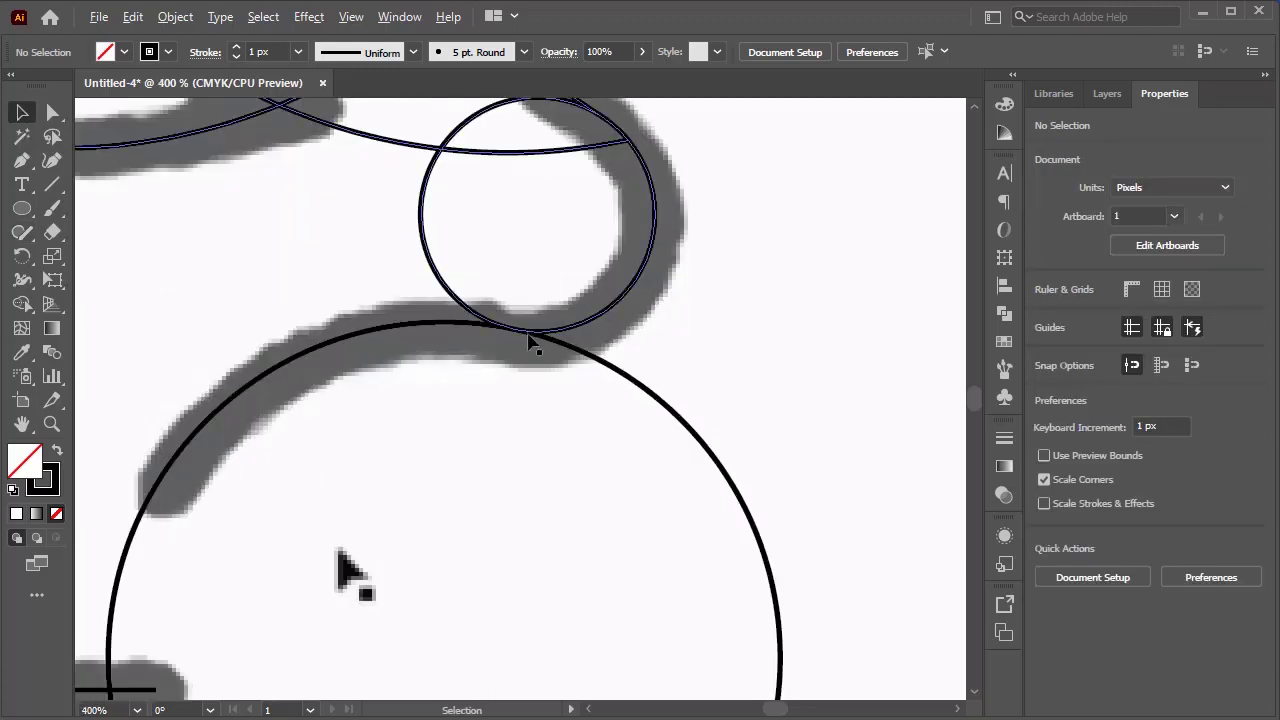
{"action": "scroll", "coordinate": [530, 340], "scroll_direction": "down", "scroll_amount": 1}
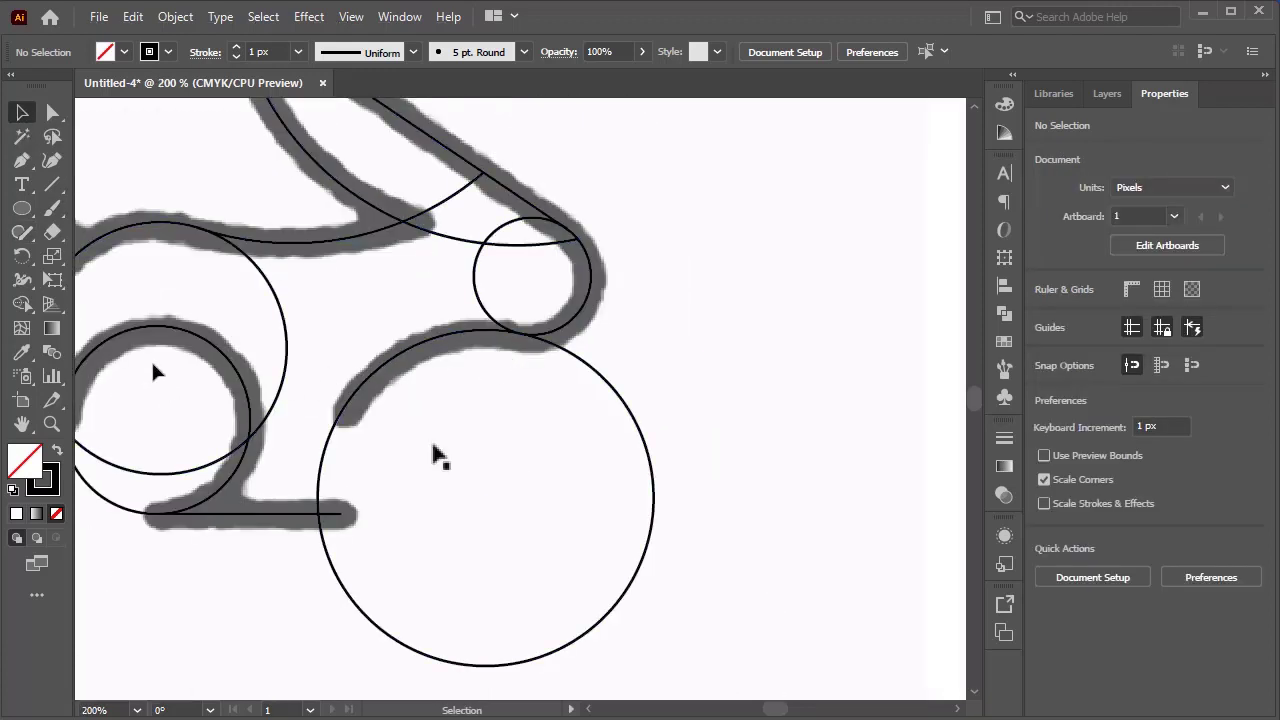
Step: Remove the hindquarters circle's lower arc inside the thigh circle with the Shaper tool, undoing any trim that removes too much
{"action": "key", "text": "space"}
{"action": "left_click_drag", "start_coordinate": [232, 347], "coordinate": [392, 387]}
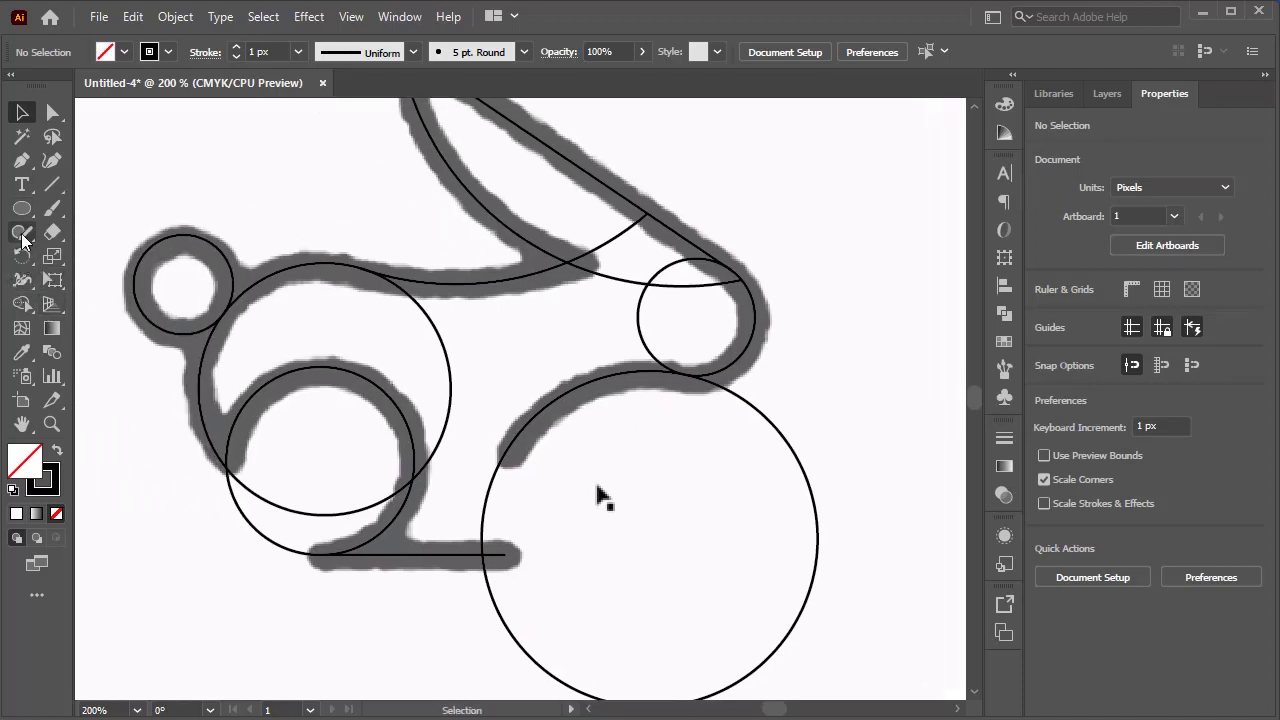
{"action": "left_click", "coordinate": [22, 234]}
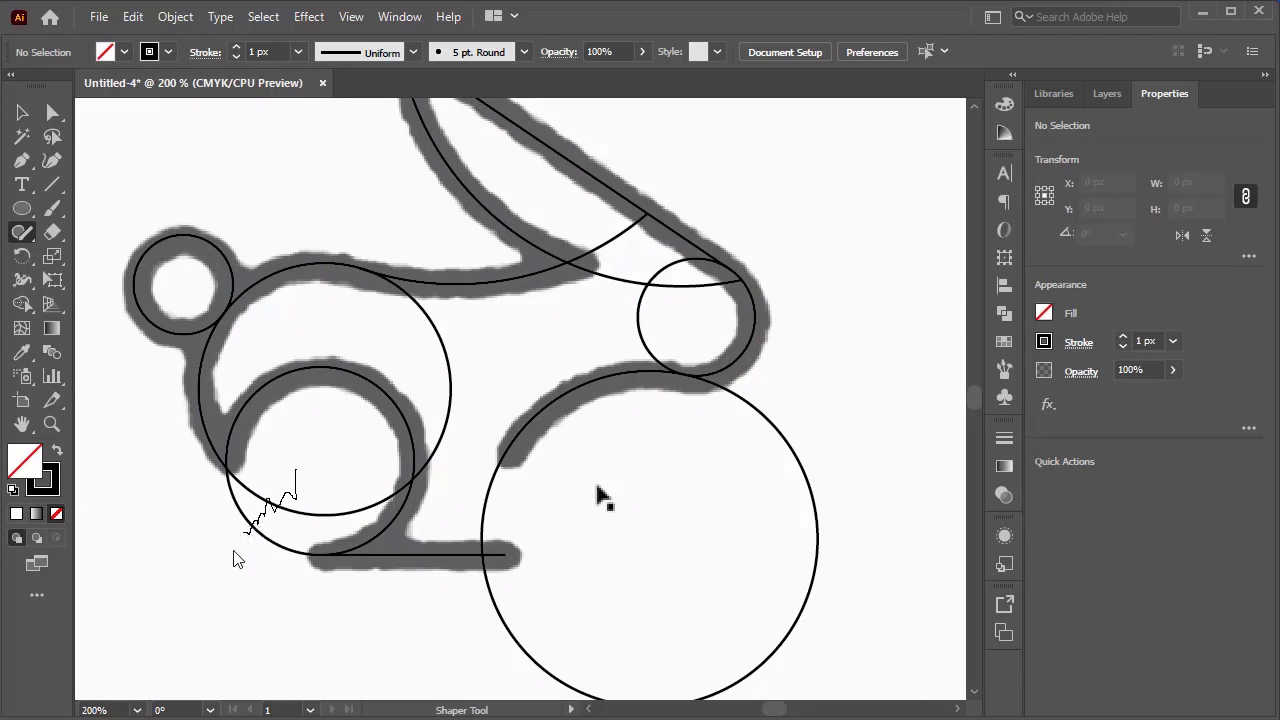
{"action": "left_click_drag", "start_coordinate": [237, 560], "coordinate": [241, 567]}
{"action": "key", "text": "ctrl+z"}
{"action": "mouse_move", "coordinate": [293, 530]}
{"action": "left_mouse_down"}
{"action": "mouse_move", "coordinate": [249, 540]}
{"action": "mouse_move", "coordinate": [257, 559]}
{"action": "left_mouse_up"}
{"action": "key", "text": "ctrl+z"}
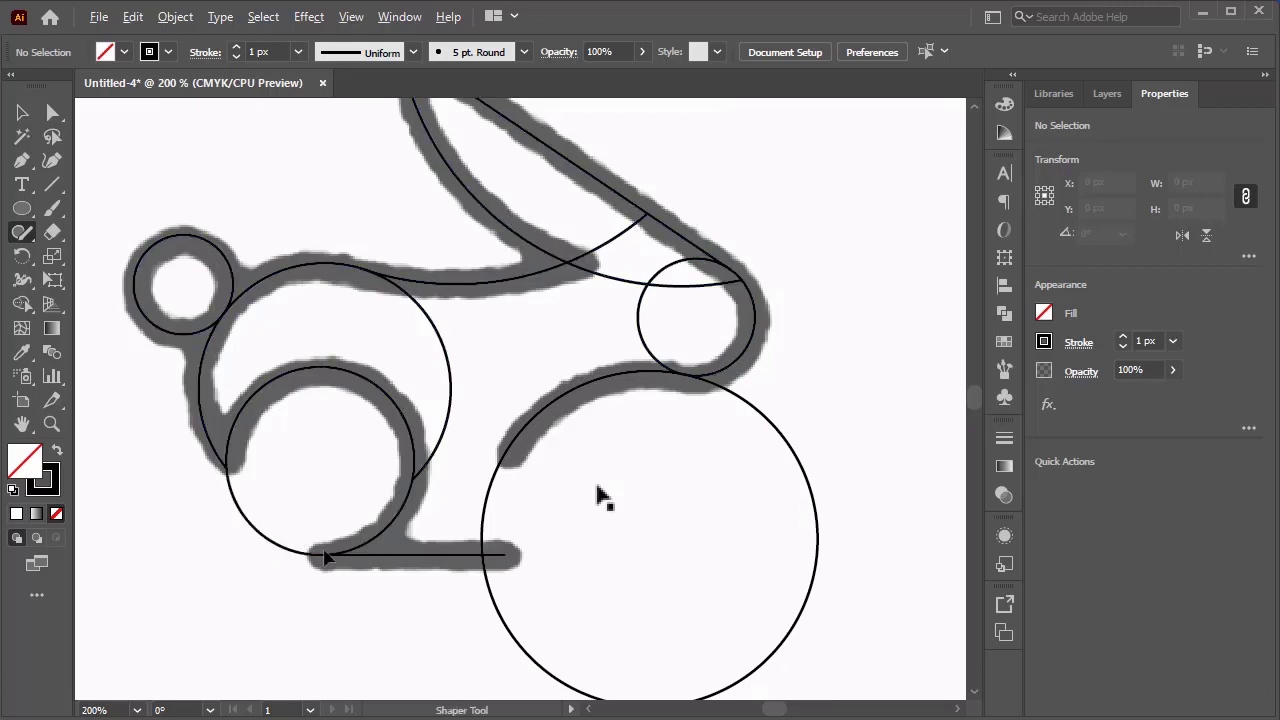
Step: Extend the foot line's start anchor in Outline mode to meet the bottom of the thigh circle, and return to Preview mode
{"action": "scroll", "coordinate": [325, 558], "scroll_direction": "up", "scroll_amount": 3}
{"action": "left_click", "coordinate": [22, 112]}
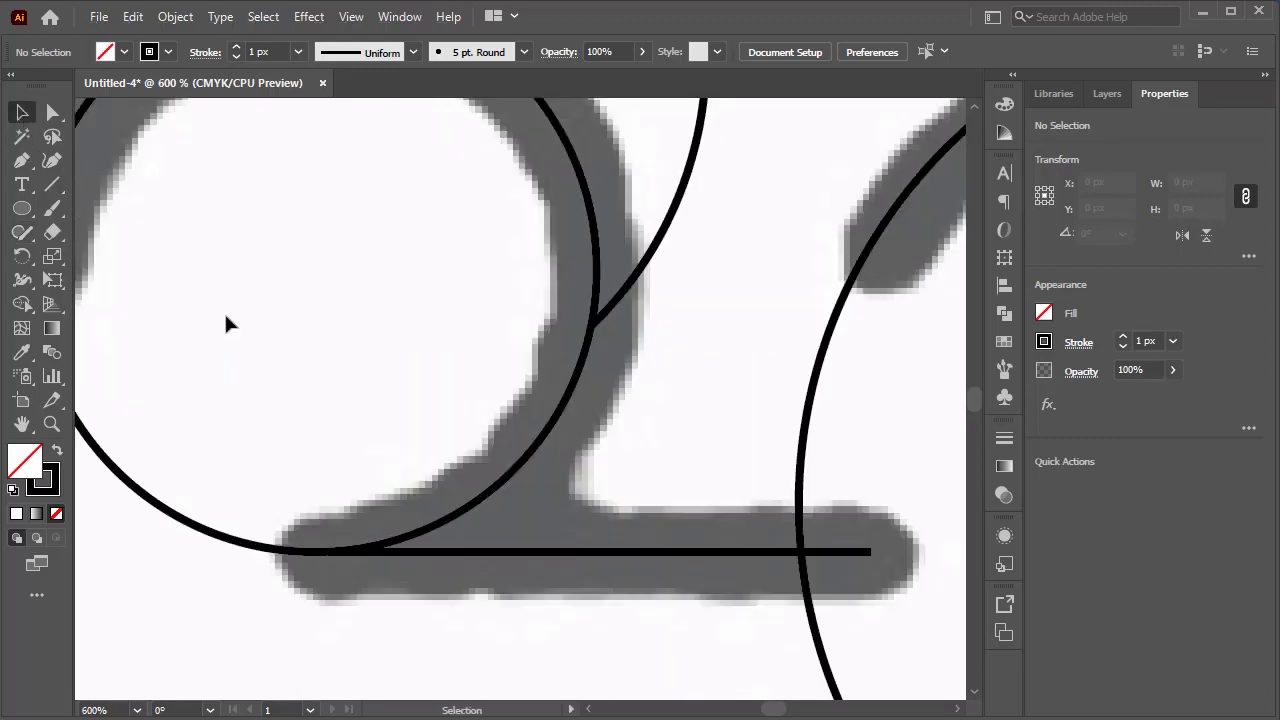
{"action": "scroll", "coordinate": [343, 594], "scroll_direction": "up", "scroll_amount": 2}
{"action": "key", "text": "ctrl+y"}
{"action": "scroll", "coordinate": [321, 528], "scroll_direction": "up", "scroll_amount": 5}
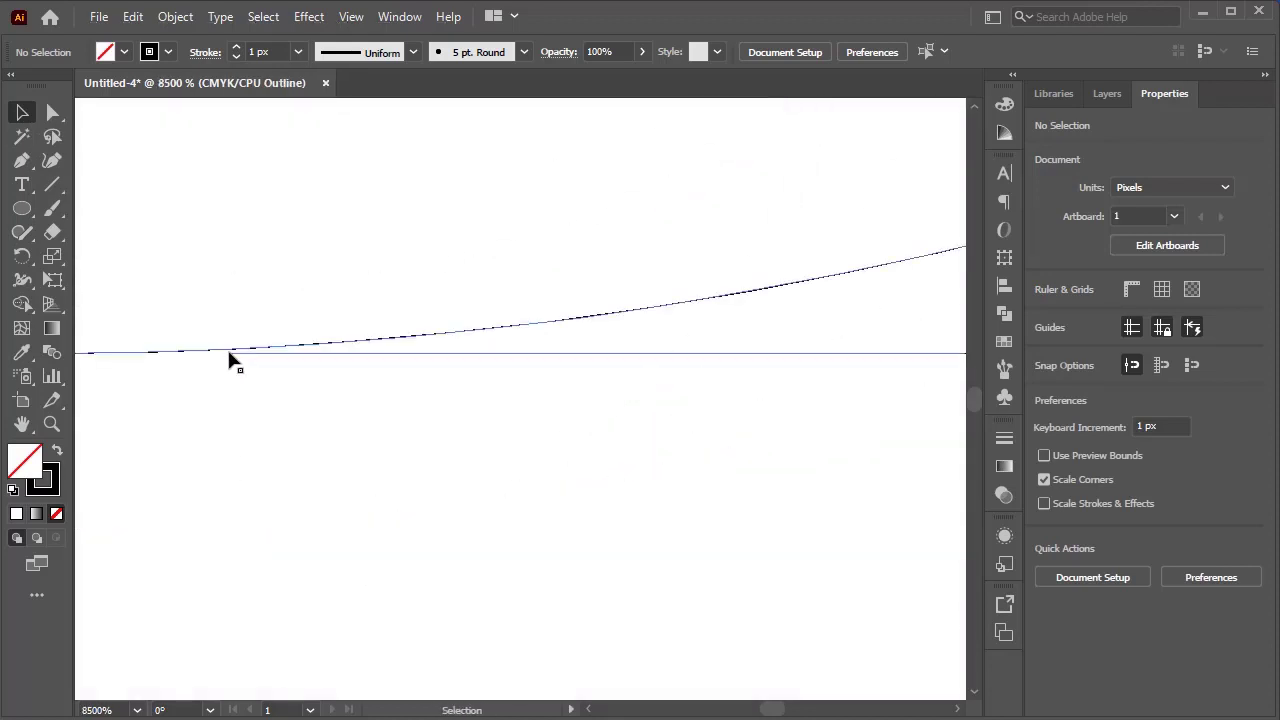
{"action": "left_click", "coordinate": [229, 354]}
{"action": "left_click", "coordinate": [53, 114]}
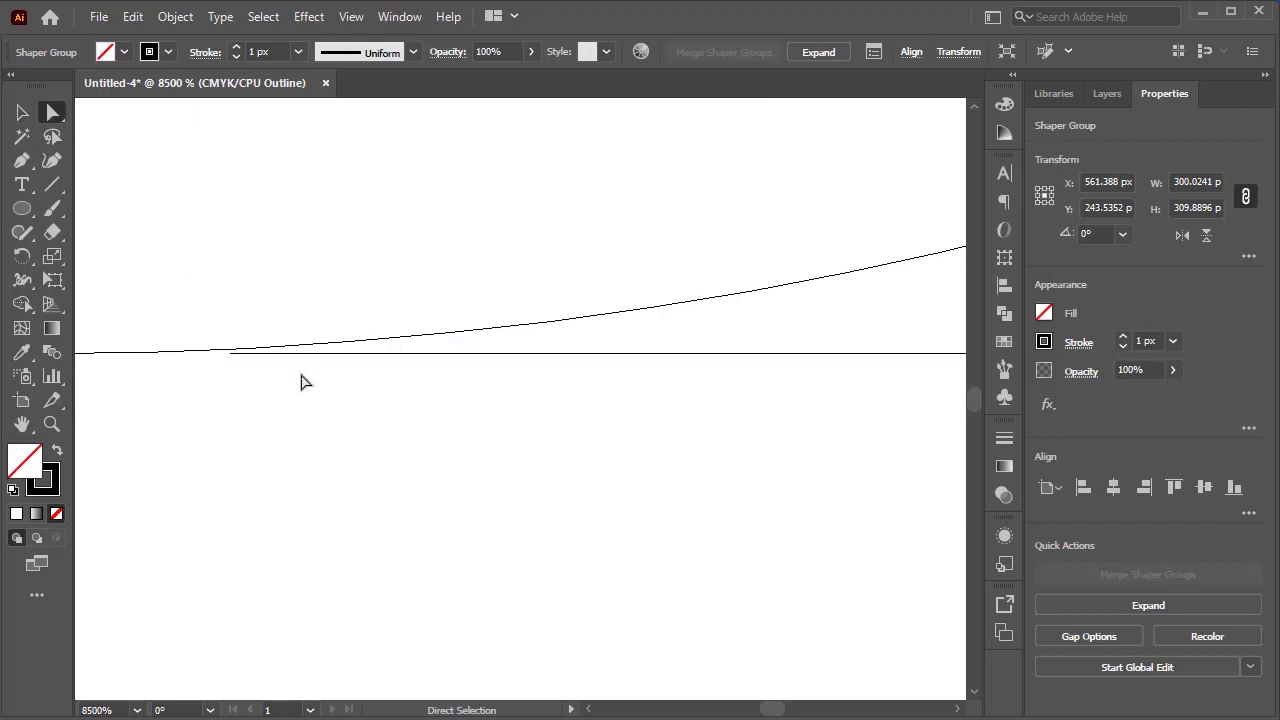
{"action": "left_click", "coordinate": [230, 353]}
{"action": "left_click_drag", "start_coordinate": [230, 356], "coordinate": [142, 354]}
{"action": "scroll", "coordinate": [253, 472], "scroll_direction": "down", "scroll_amount": 3}
{"action": "scroll", "coordinate": [323, 482], "scroll_direction": "down", "scroll_amount": 5}
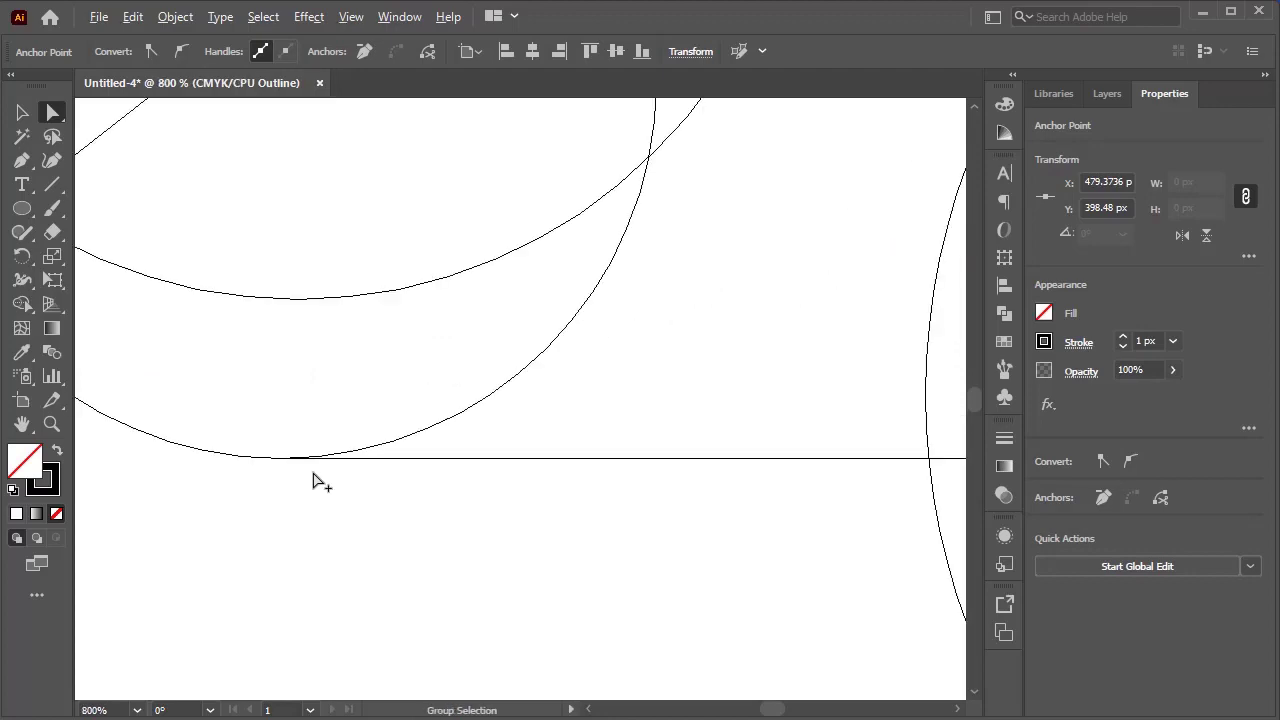
{"action": "left_click", "coordinate": [350, 17]}
{"action": "left_click", "coordinate": [425, 31]}
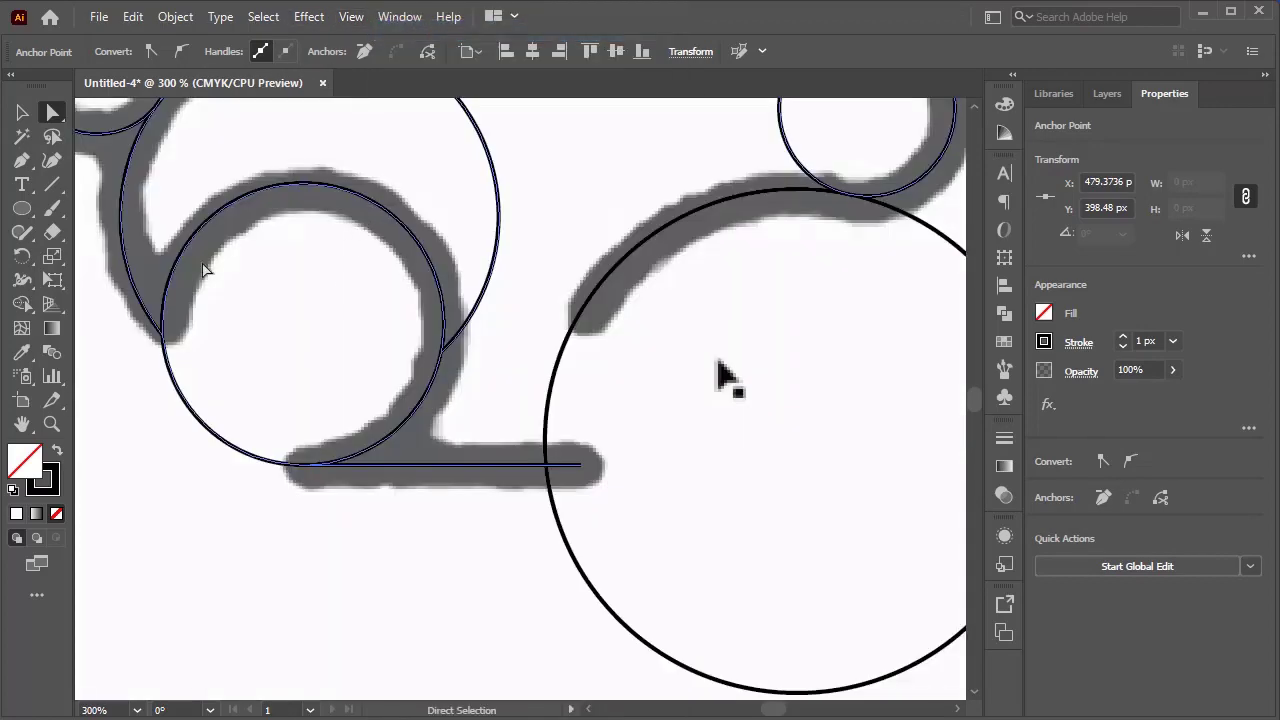
Step: Try twice to remove the thigh circle's lower rear arc with the Shaper tool, undoing each attempt
{"action": "left_click", "coordinate": [22, 232]}
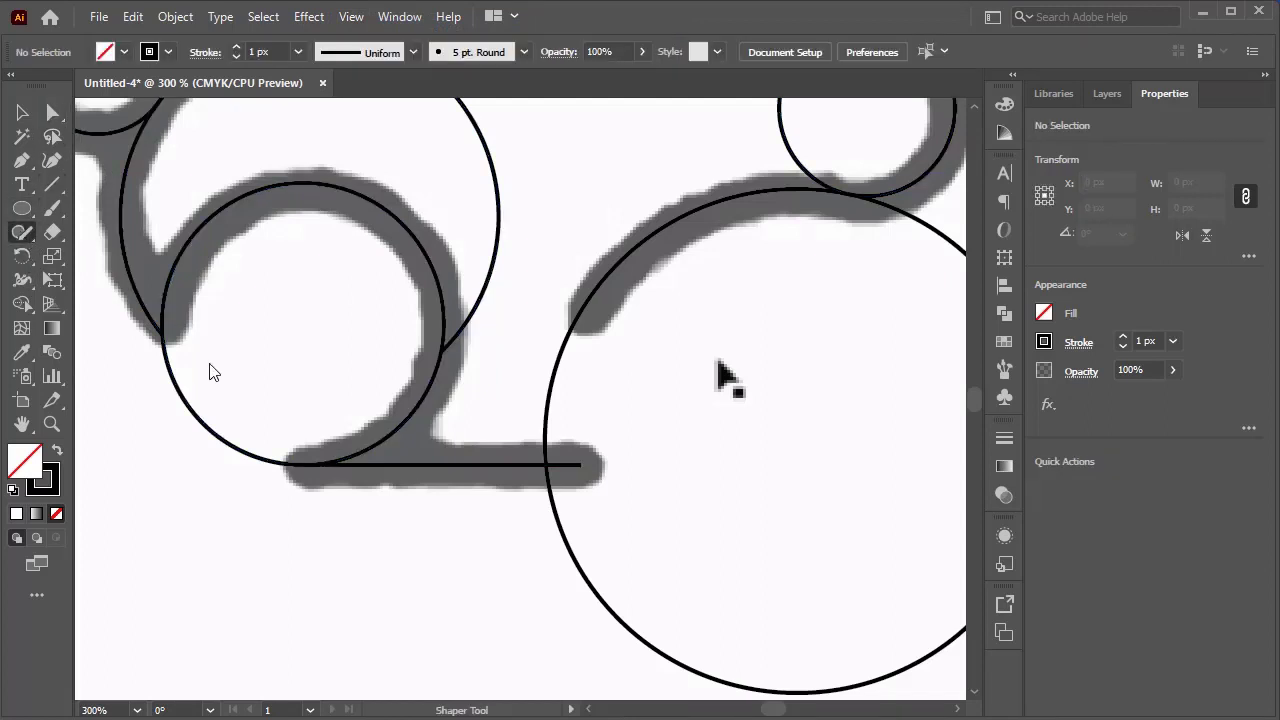
{"action": "left_click_drag", "start_coordinate": [209, 372], "coordinate": [158, 418]}
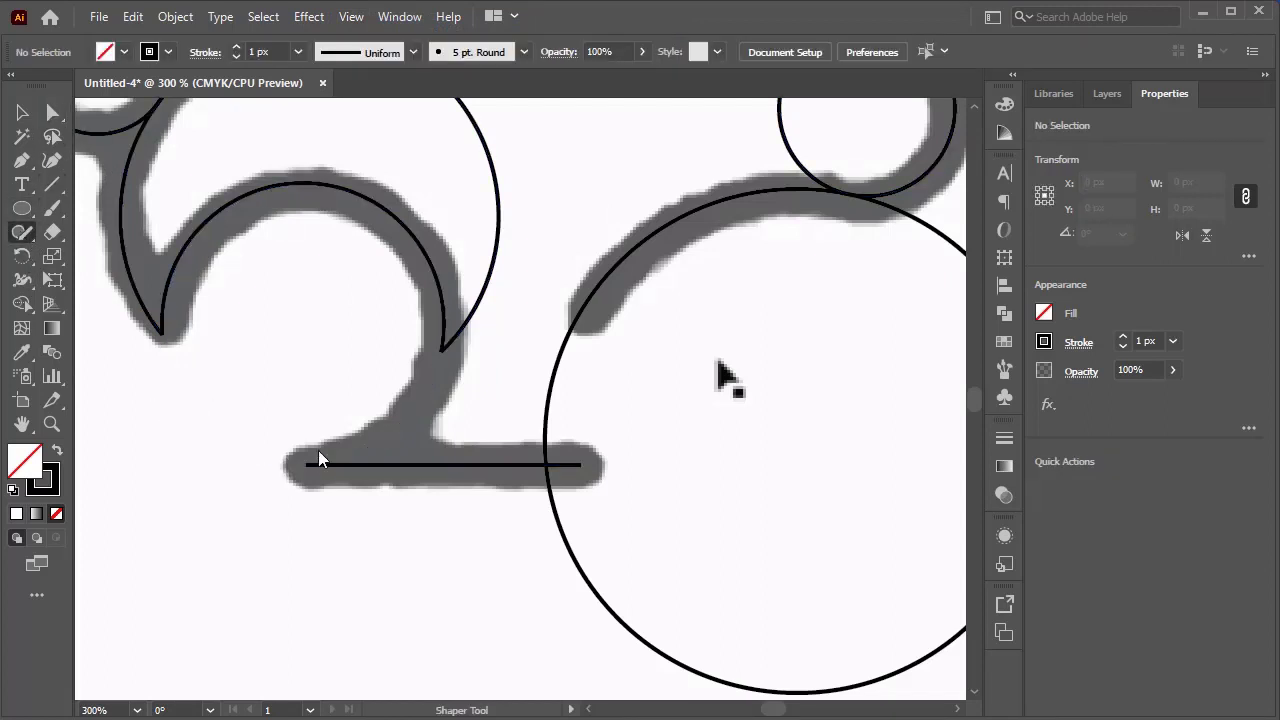
{"action": "key", "text": "ctrl+z"}
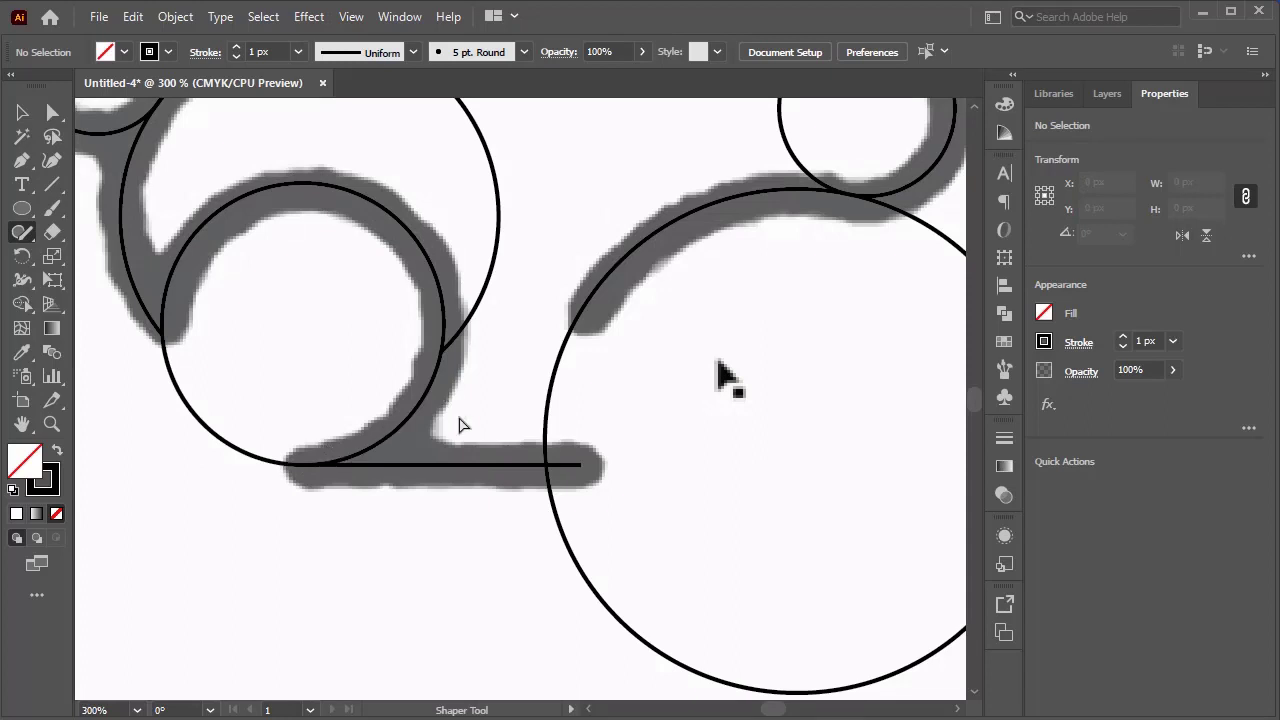
{"action": "left_click_drag", "start_coordinate": [228, 426], "coordinate": [174, 441]}
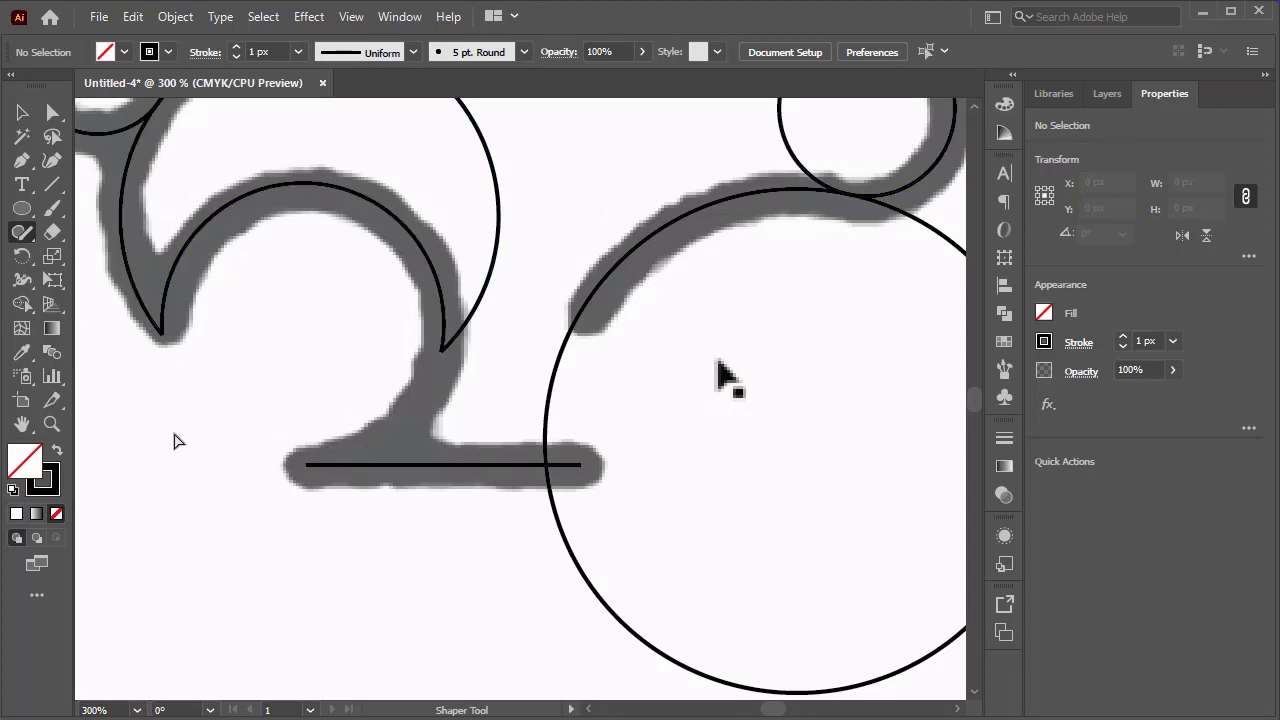
{"action": "key", "text": "ctrl+z"}
{"action": "key", "text": "v"}
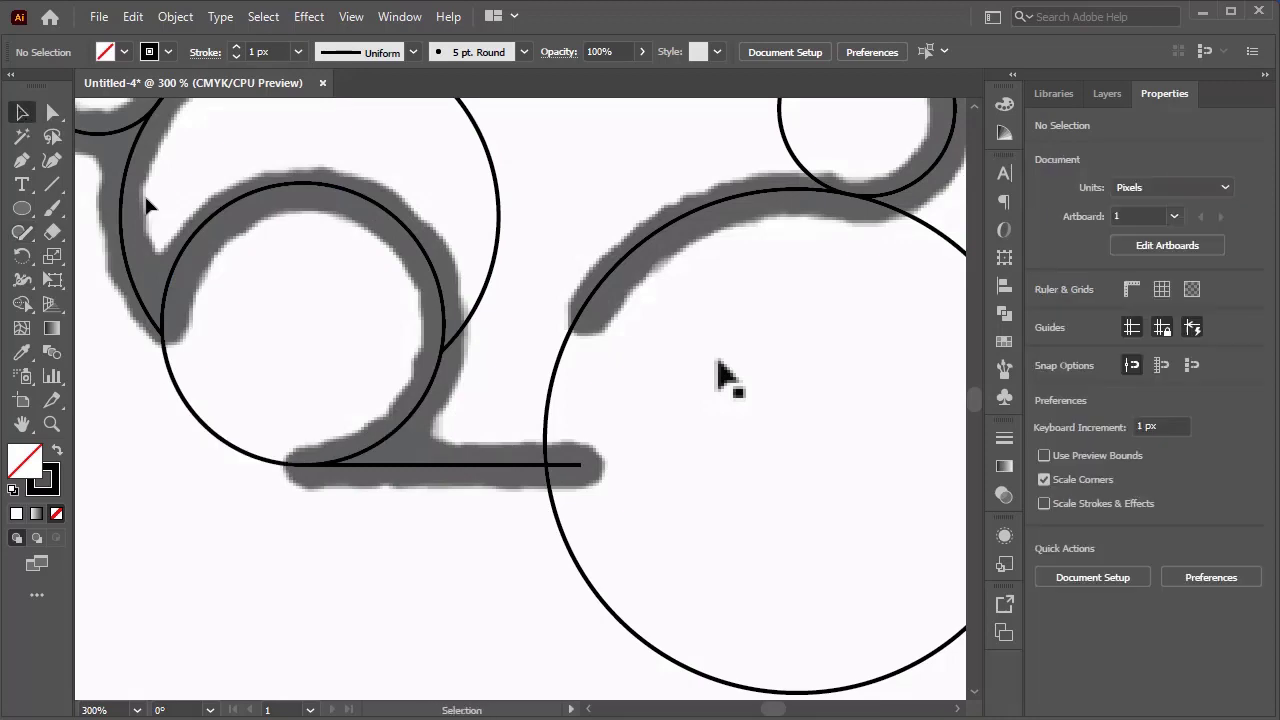
Step: Examine where the hindquarters circle meets the thigh circle and where the foot line starts on the thigh circle's bottom
{"action": "scroll", "coordinate": [473, 372], "scroll_direction": "up", "scroll_amount": 4}
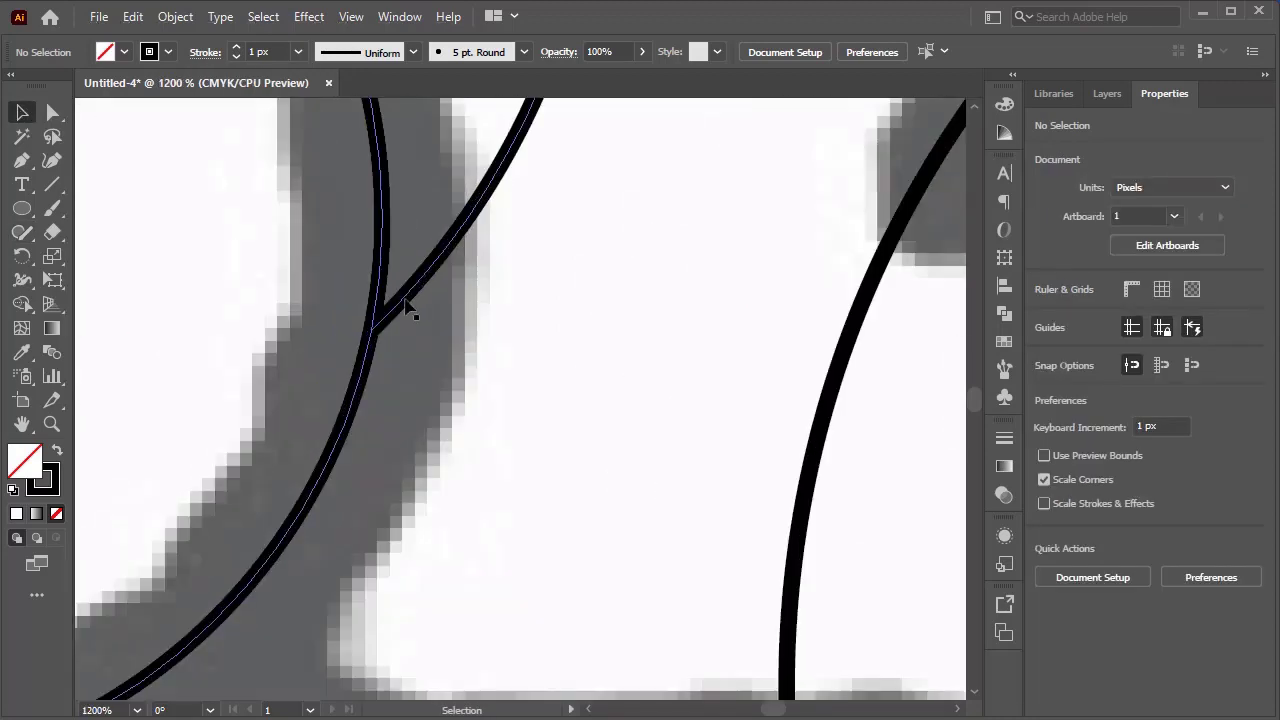
{"action": "left_click", "coordinate": [413, 320]}
{"action": "scroll", "coordinate": [413, 320], "scroll_direction": "up", "scroll_amount": 2}
{"action": "scroll", "coordinate": [315, 393], "scroll_direction": "down", "scroll_amount": 8}
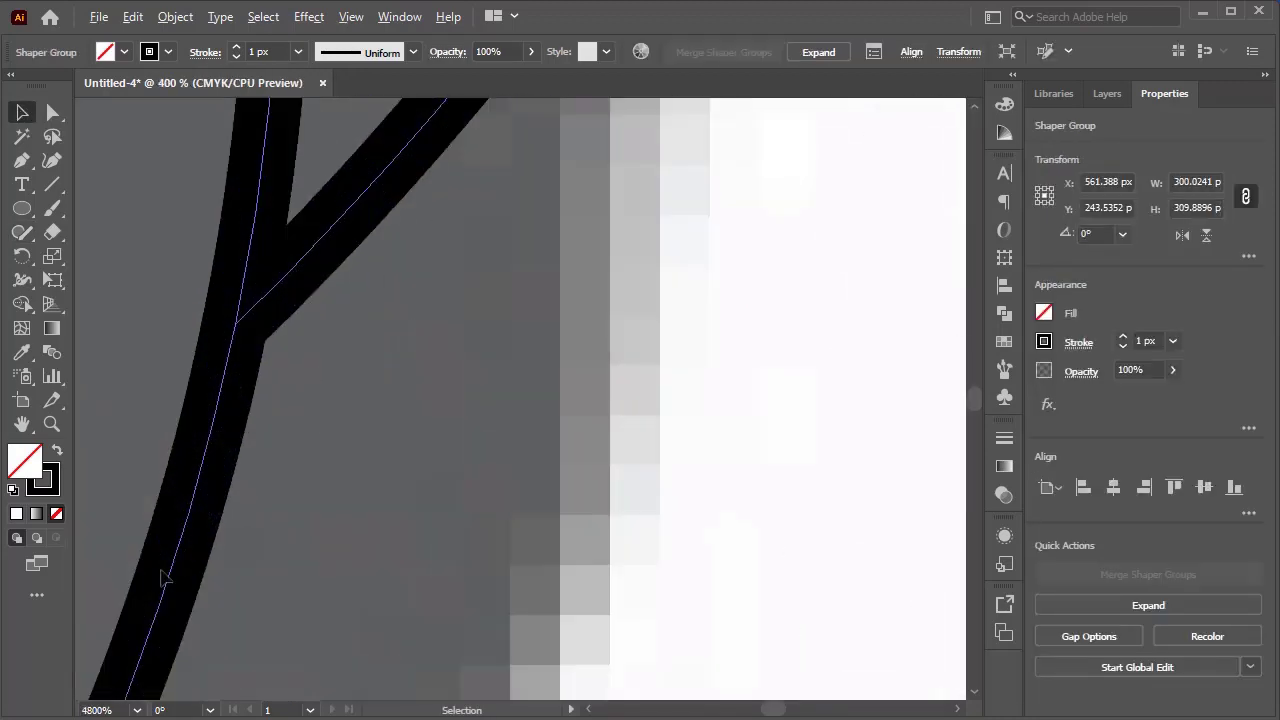
{"action": "scroll", "coordinate": [493, 615], "scroll_direction": "up", "scroll_amount": 5}
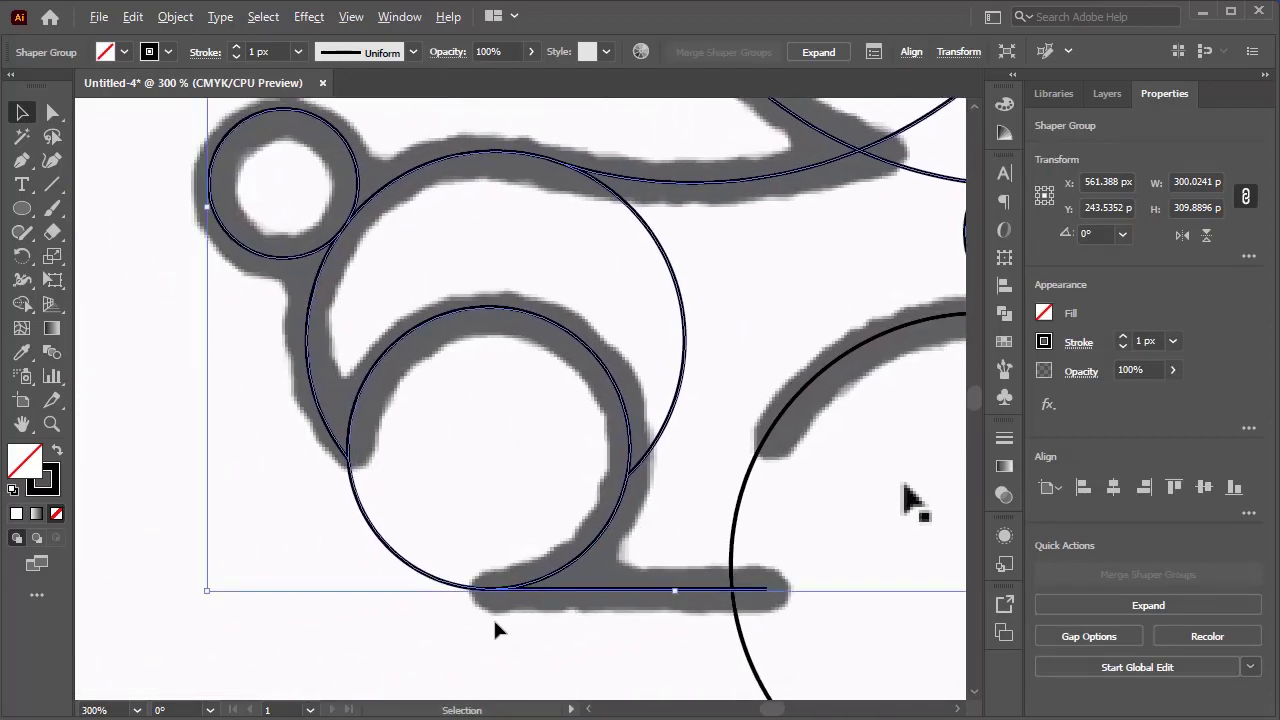
{"action": "scroll", "coordinate": [586, 437], "scroll_direction": "up", "scroll_amount": 3}
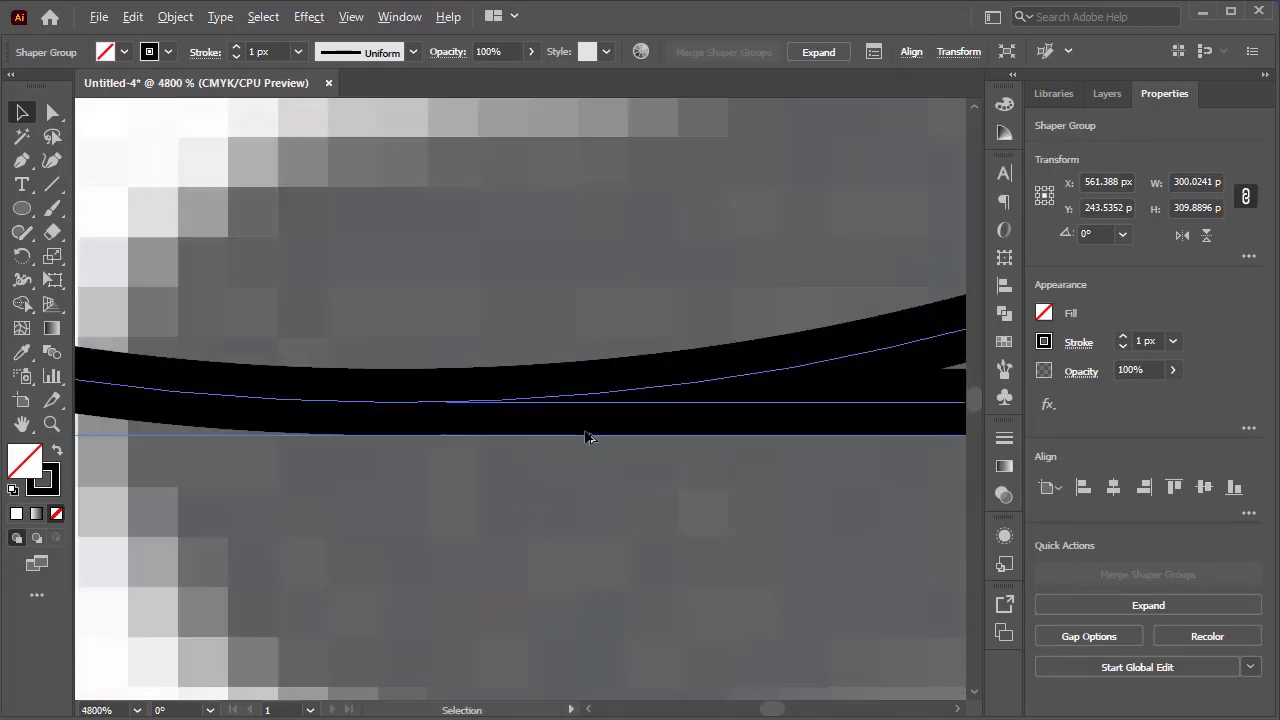
{"action": "scroll", "coordinate": [490, 407], "scroll_direction": "up", "scroll_amount": 3}
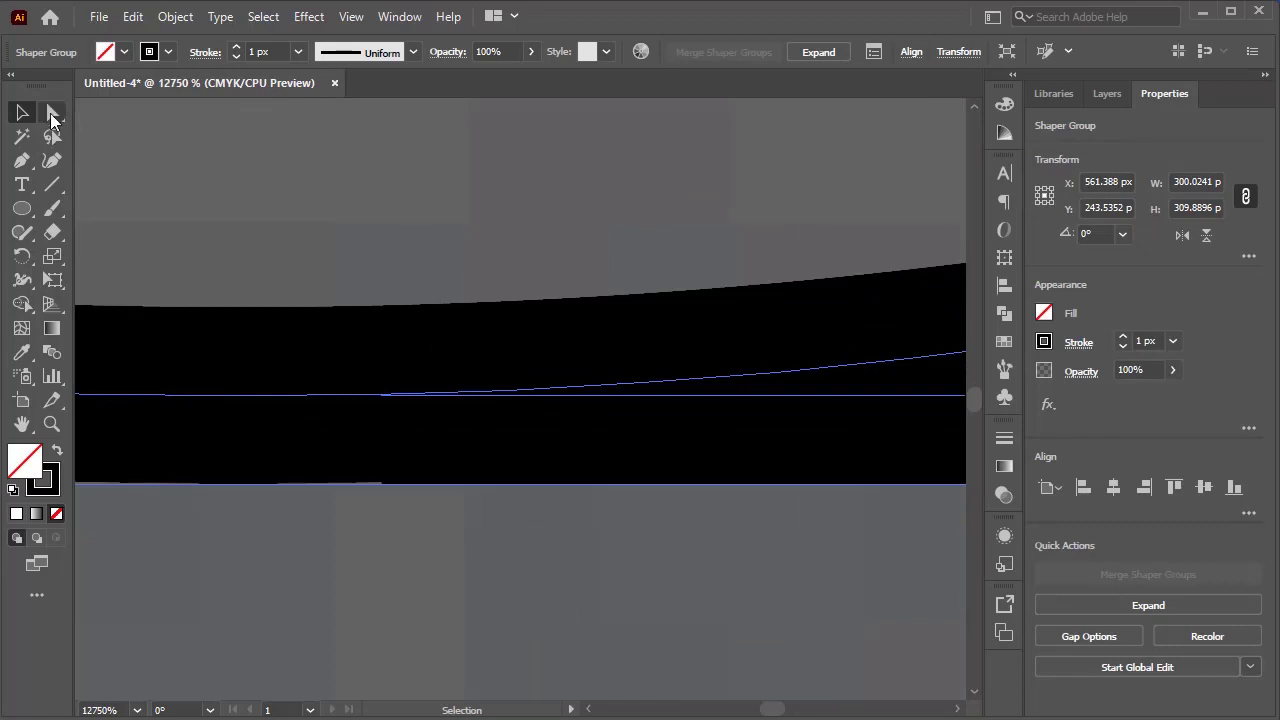
Step: Try to move the foot line's start anchor onto the thigh circle's bottom in Preview mode
{"action": "left_click", "coordinate": [53, 114]}
{"action": "left_click_drag", "start_coordinate": [383, 398], "coordinate": [374, 400]}
{"action": "left_click", "coordinate": [490, 406]}
{"action": "left_click", "coordinate": [493, 404]}
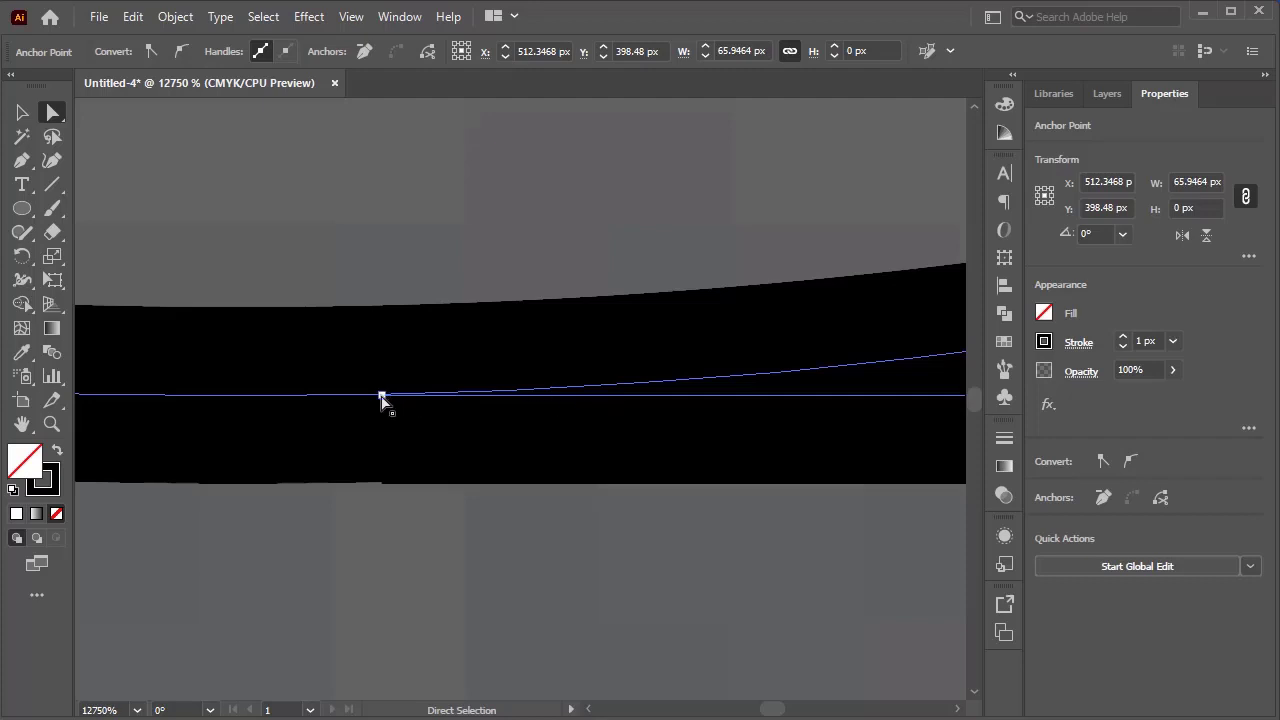
{"action": "left_click_drag", "start_coordinate": [383, 400], "coordinate": [358, 407]}
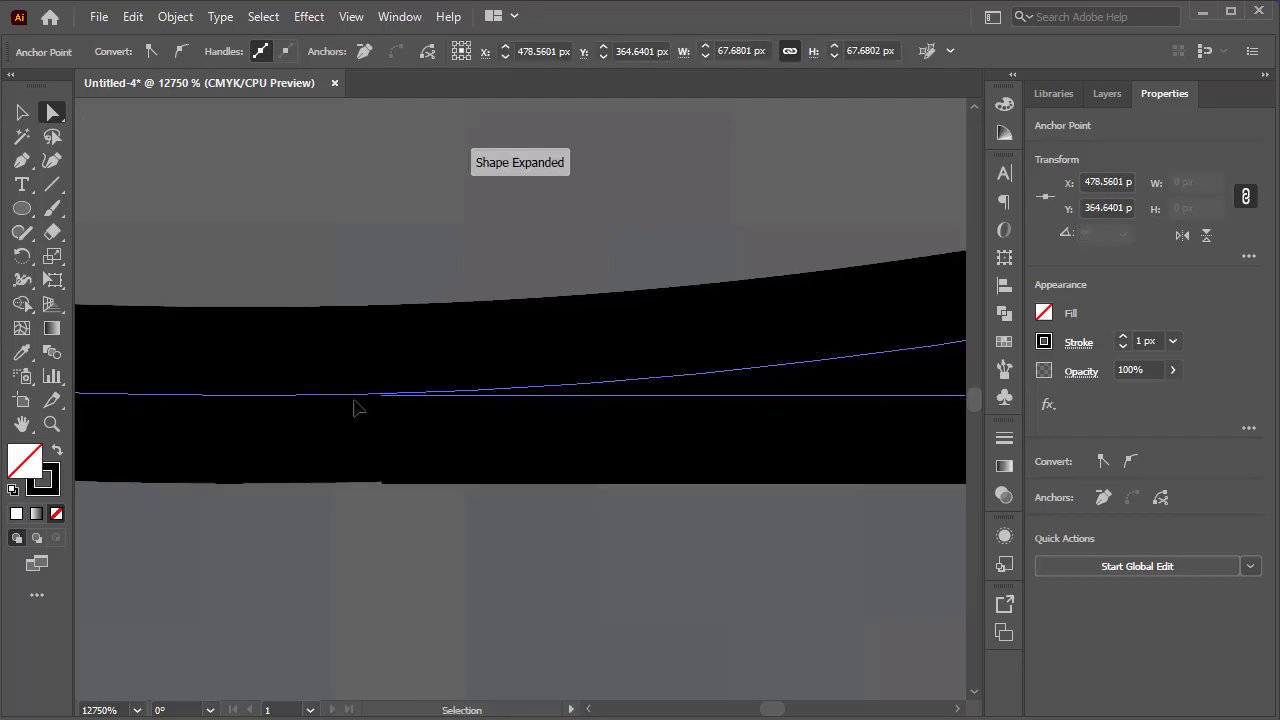
{"action": "scroll", "coordinate": [395, 403], "scroll_direction": "up", "scroll_amount": 5}
{"action": "scroll", "coordinate": [410, 539], "scroll_direction": "down", "scroll_amount": 8}
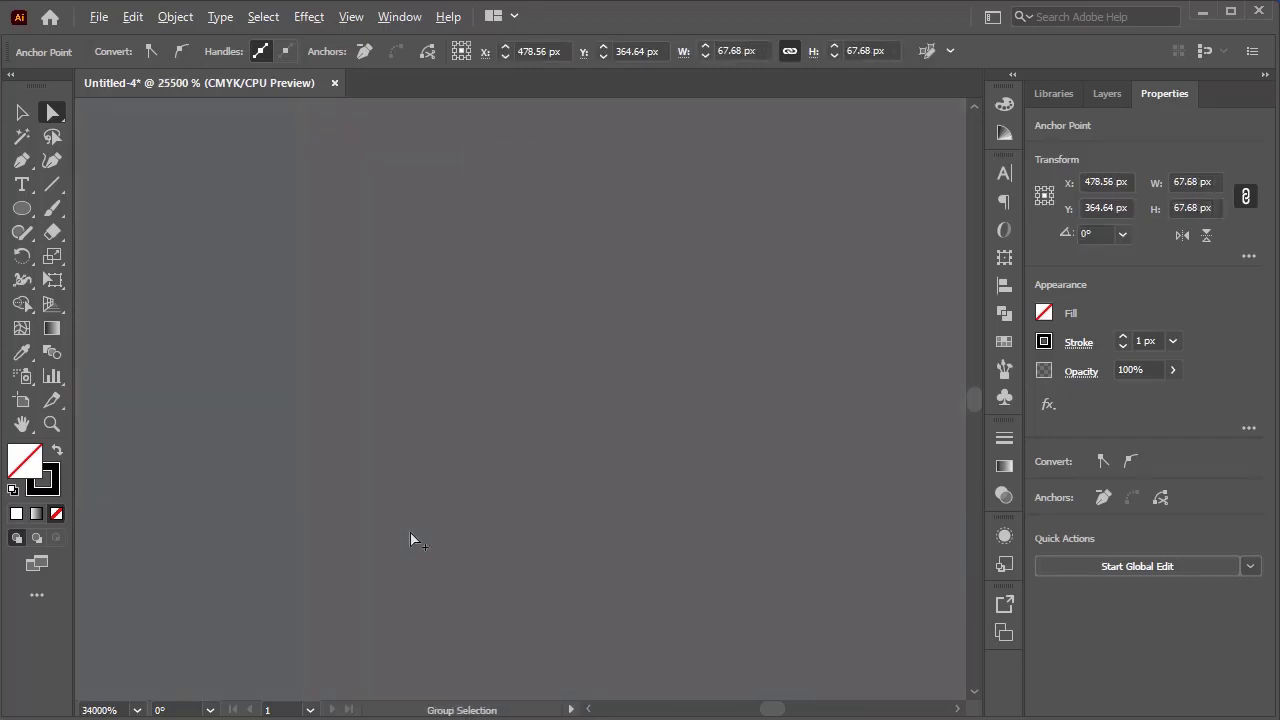
{"action": "scroll", "coordinate": [470, 523], "scroll_direction": "up", "scroll_amount": 3}
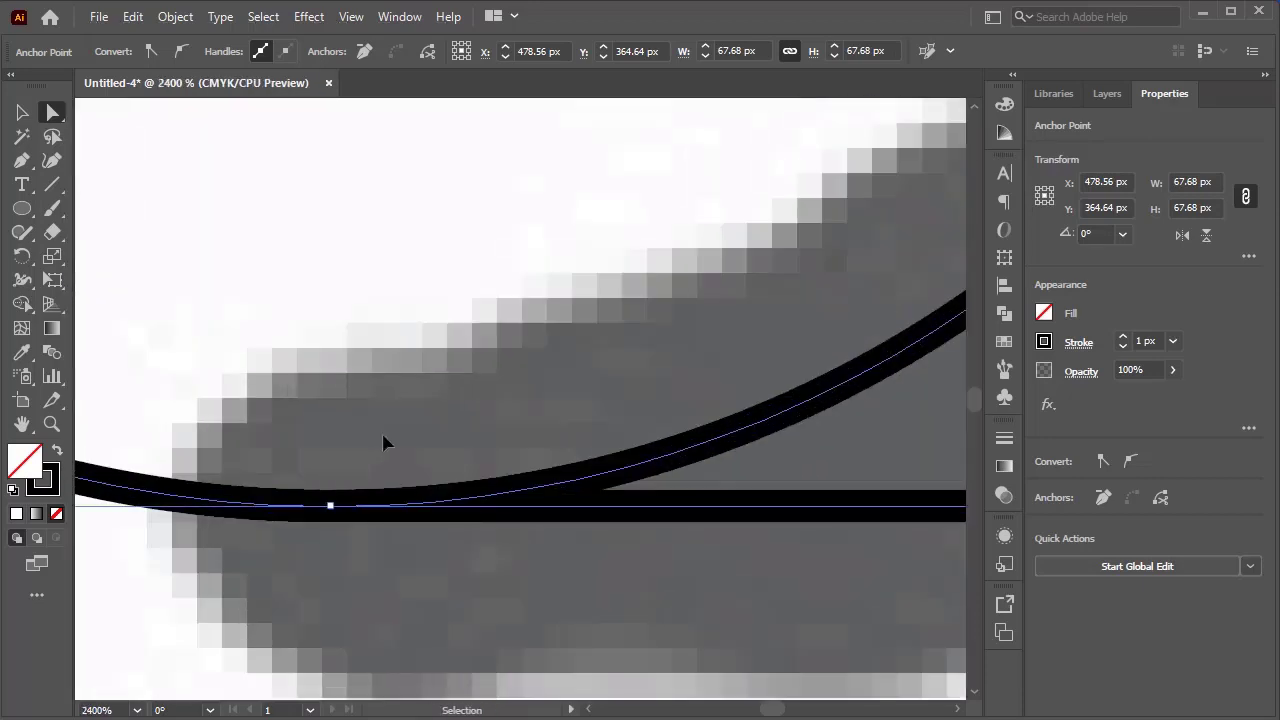
Step: Move the foot line's start anchor onto the thigh circle's bottom curve in Outline mode, and return to Preview mode
{"action": "key", "text": "ctrl+y"}
{"action": "scroll", "coordinate": [354, 534], "scroll_direction": "up", "scroll_amount": 4}
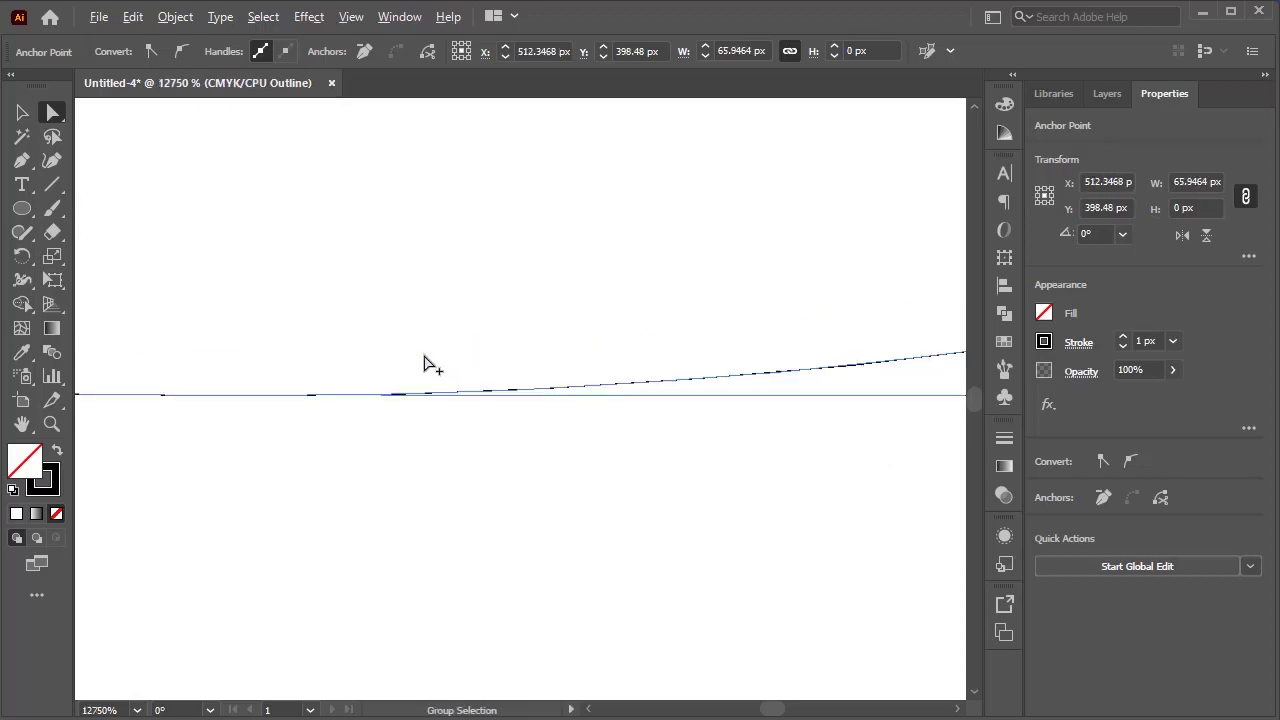
{"action": "scroll", "coordinate": [428, 363], "scroll_direction": "up", "scroll_amount": 3}
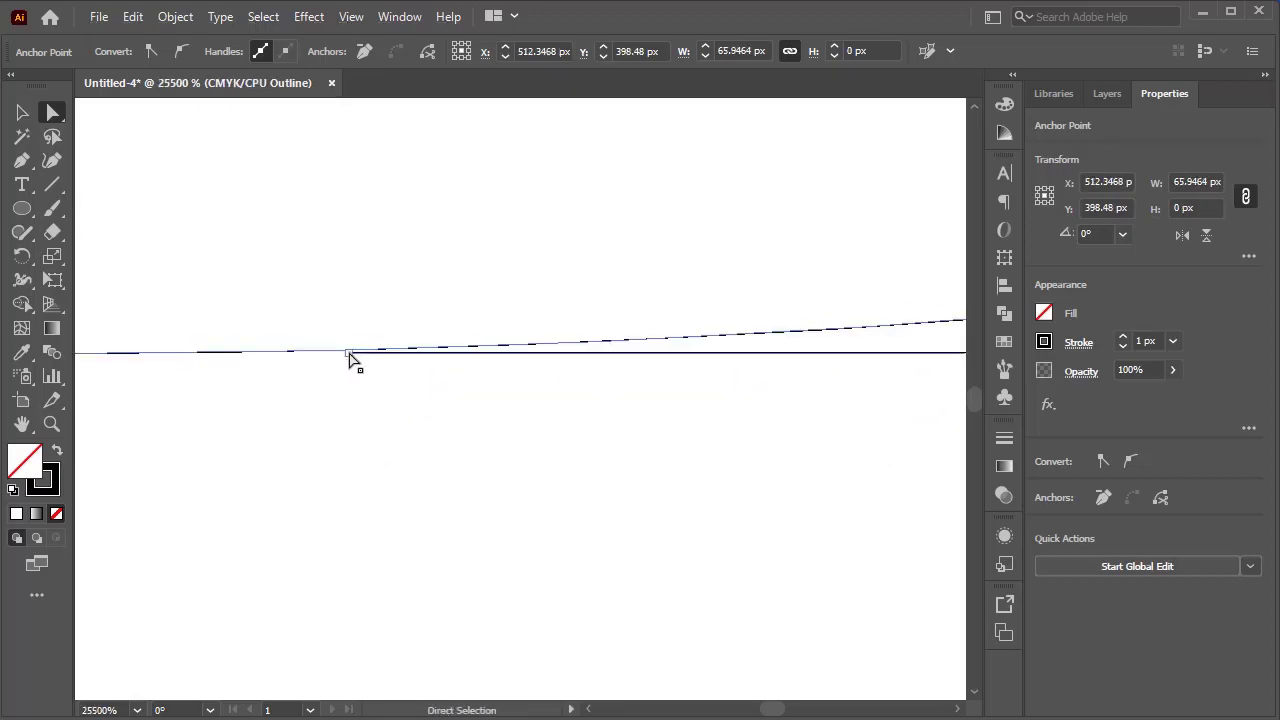
{"action": "left_click_drag", "start_coordinate": [349, 360], "coordinate": [440, 349]}
{"action": "left_click", "coordinate": [568, 432]}
{"action": "scroll", "coordinate": [571, 435], "scroll_direction": "down", "scroll_amount": 7}
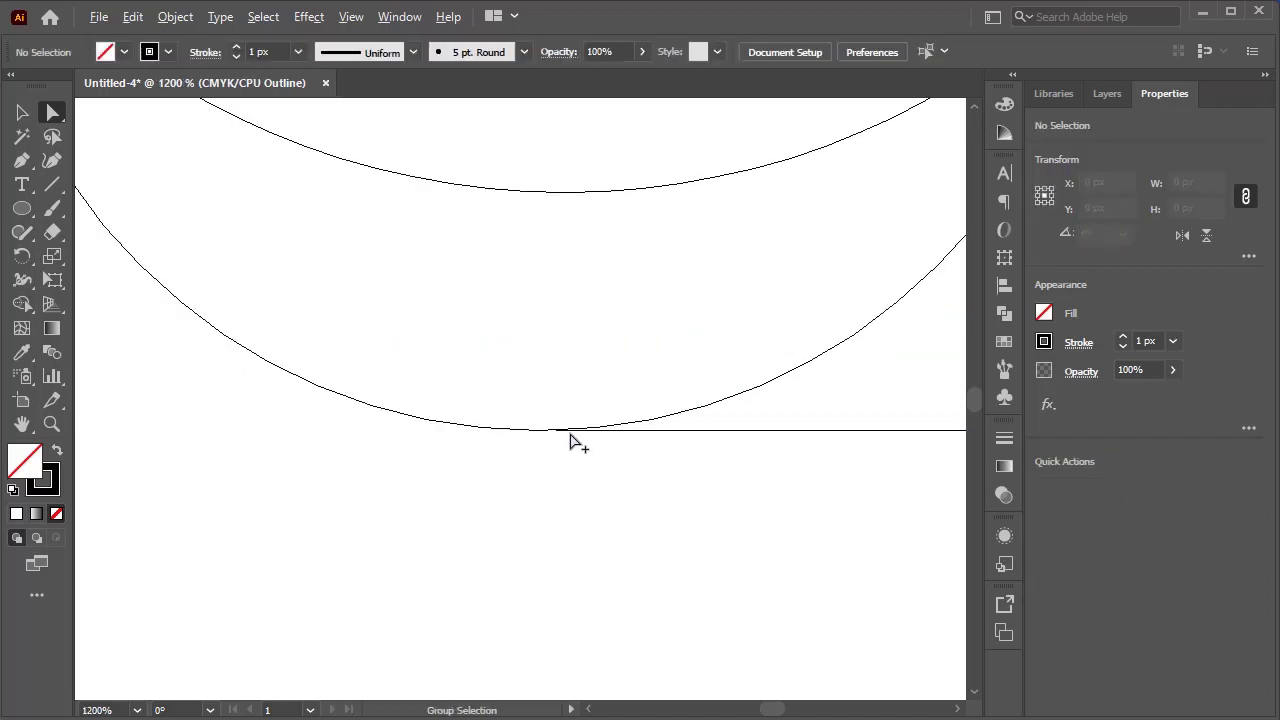
{"action": "scroll", "coordinate": [570, 440], "scroll_direction": "down", "scroll_amount": 3}
{"action": "key", "text": "ctrl+y"}
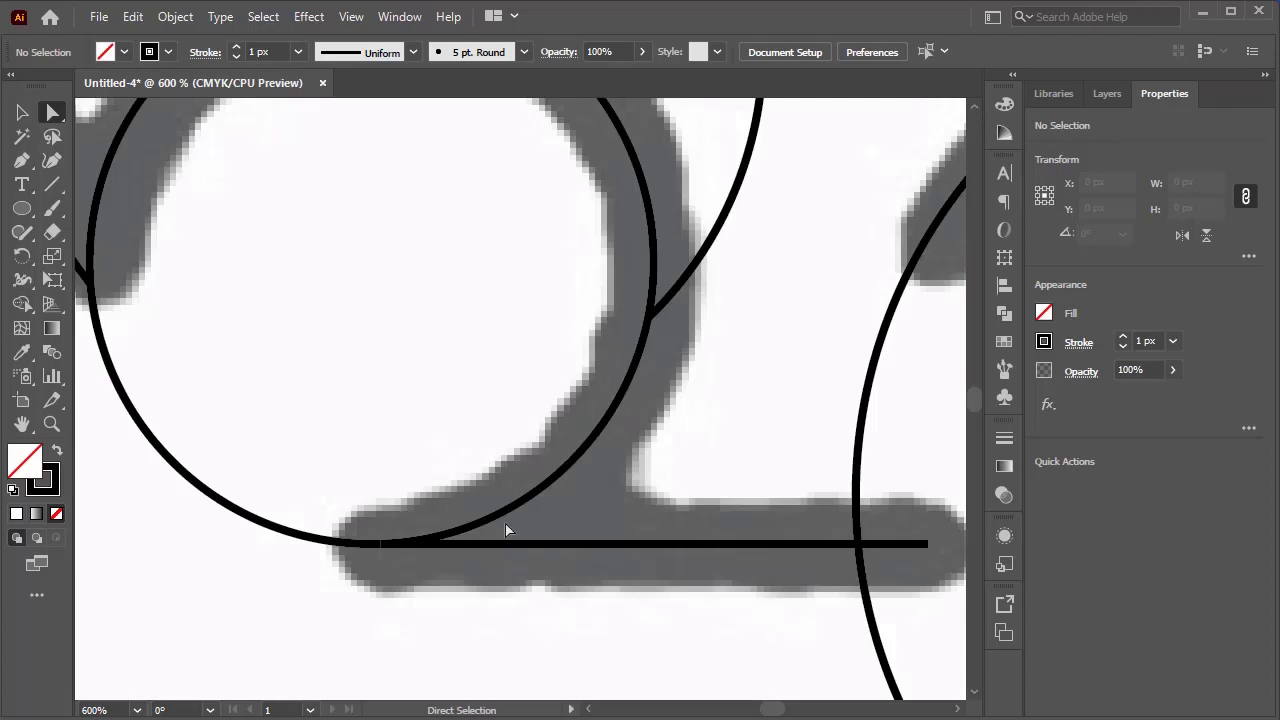
{"action": "scroll", "coordinate": [507, 530], "scroll_direction": "down", "scroll_amount": 2}
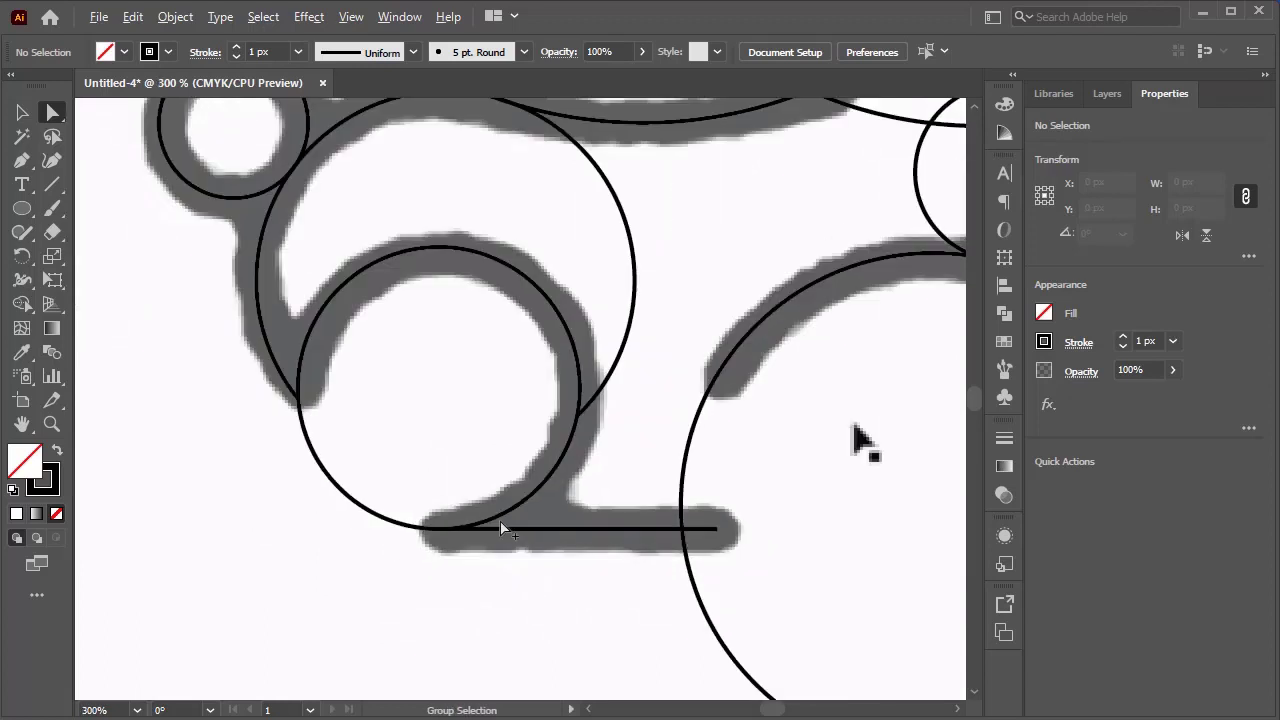
Step: Remove the thigh circle's lower rear arc and the back curve's excess past its corner with the ear using the Shaper tool
{"action": "left_click", "coordinate": [22, 232]}
{"action": "left_click_drag", "start_coordinate": [322, 470], "coordinate": [293, 485]}
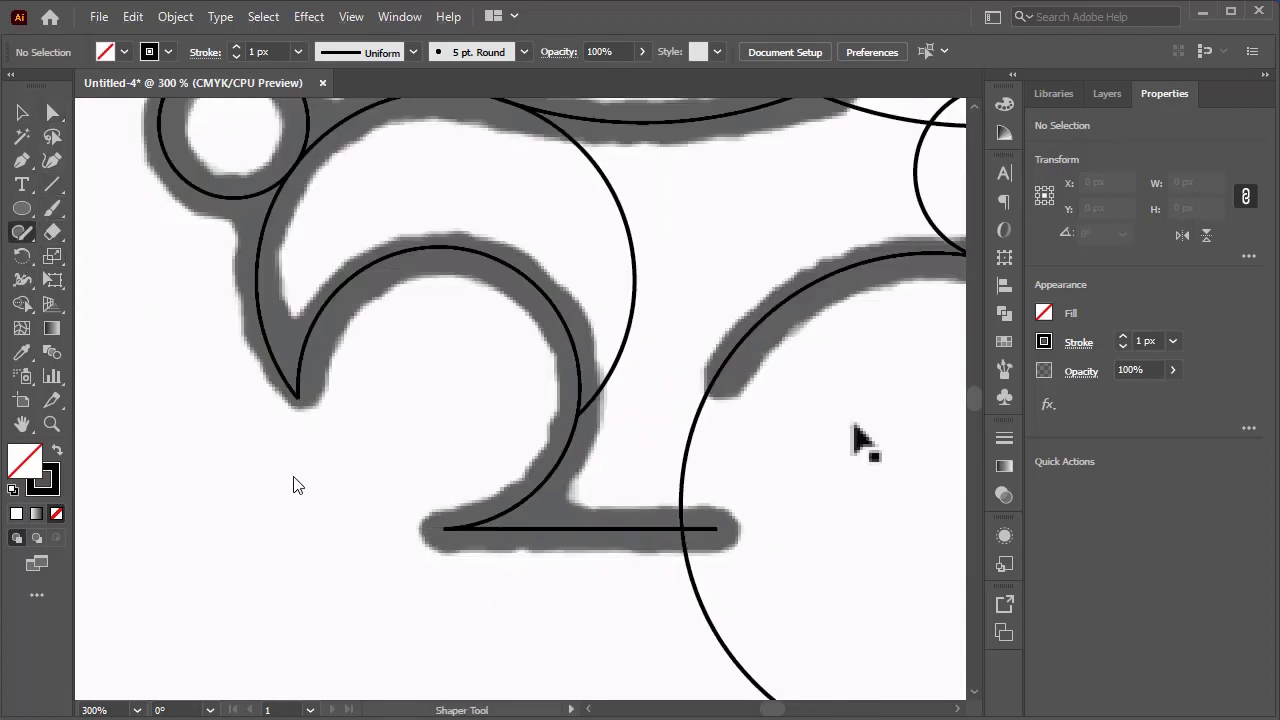
{"action": "left_click_drag", "start_coordinate": [674, 360], "coordinate": [523, 677]}
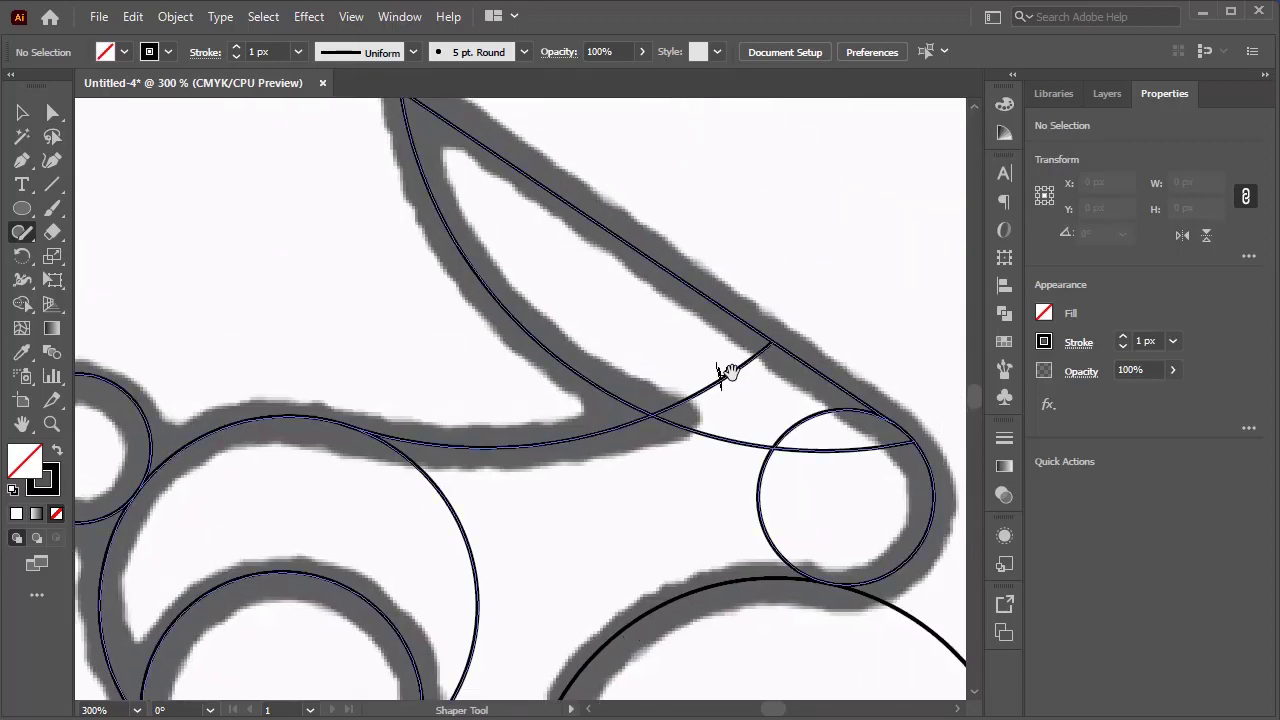
{"action": "left_click_drag", "start_coordinate": [729, 371], "coordinate": [746, 397]}
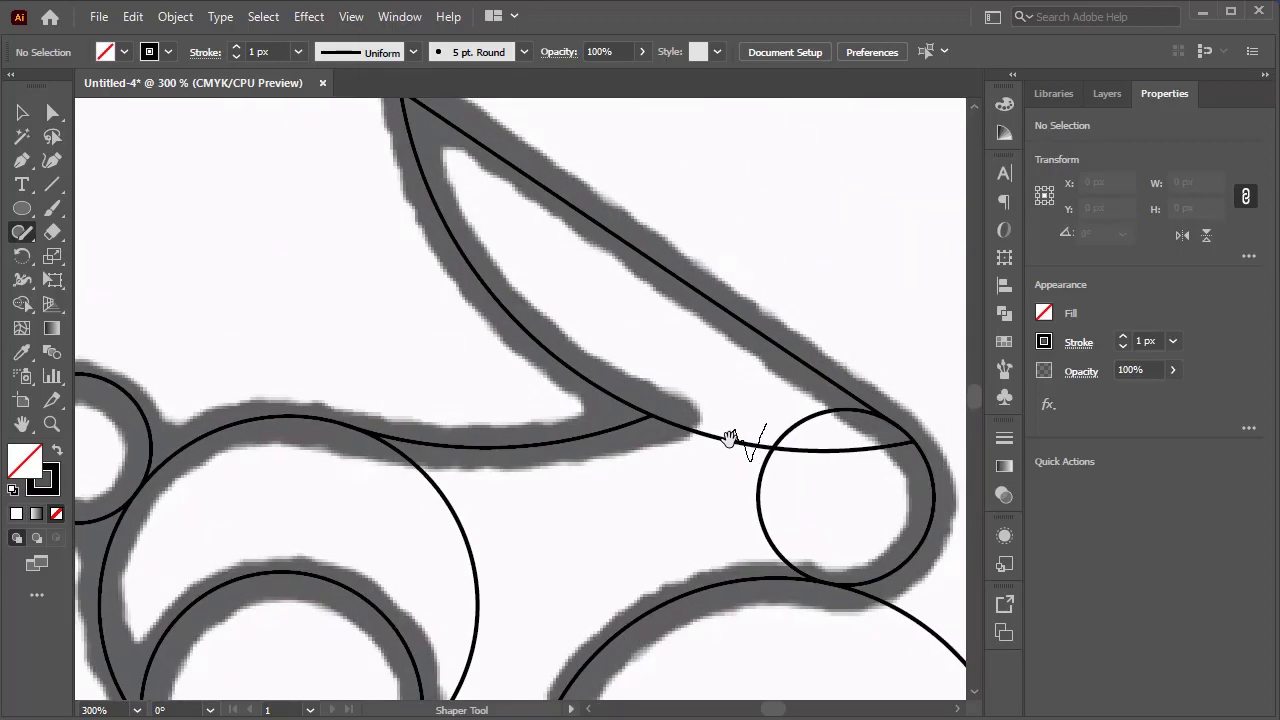
Step: Remove the ear curve's excess up to and inside the nose circle with the Shaper tool, undoing the trim of the nose circle
{"action": "left_click_drag", "start_coordinate": [746, 426], "coordinate": [712, 445]}
{"action": "mouse_move", "coordinate": [803, 500]}
{"action": "left_mouse_down"}
{"action": "mouse_move", "coordinate": [751, 514]}
{"action": "mouse_move", "coordinate": [737, 494]}
{"action": "left_mouse_up"}
{"action": "key", "text": "ctrl+z"}
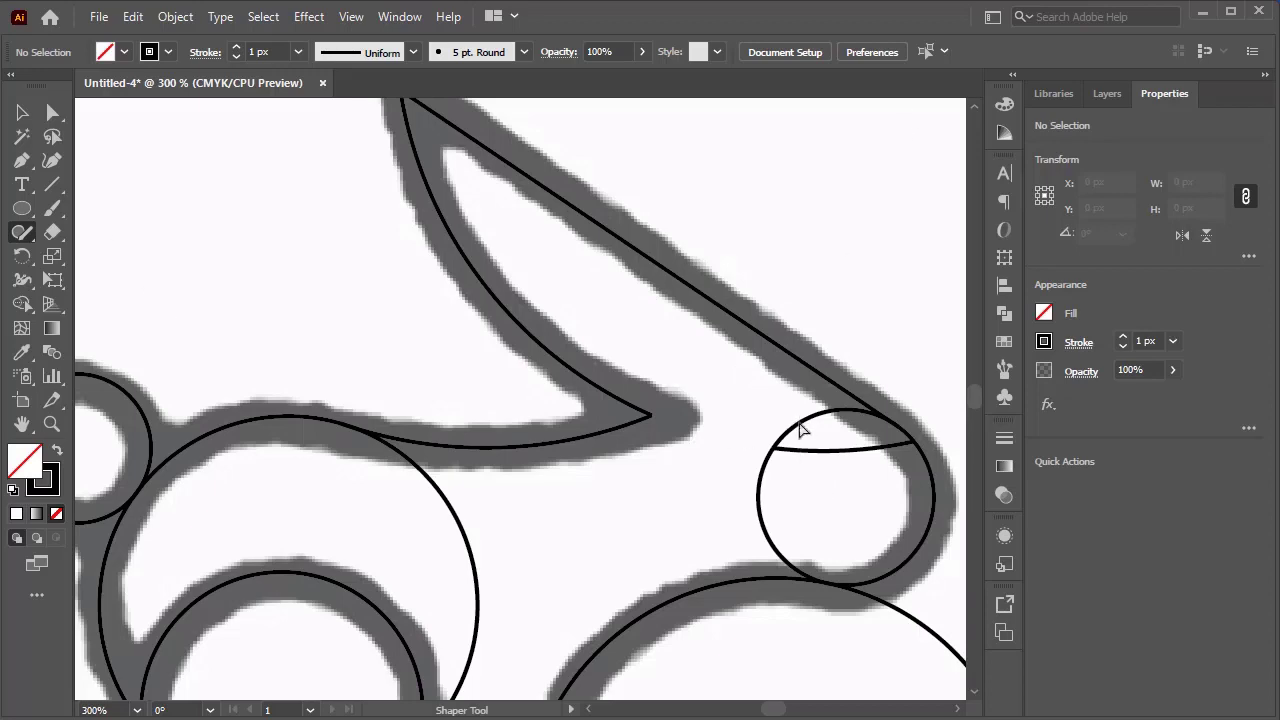
{"action": "mouse_move", "coordinate": [843, 461]}
{"action": "left_mouse_down"}
{"action": "mouse_move", "coordinate": [823, 451]}
{"action": "mouse_move", "coordinate": [820, 478]}
{"action": "left_mouse_up"}
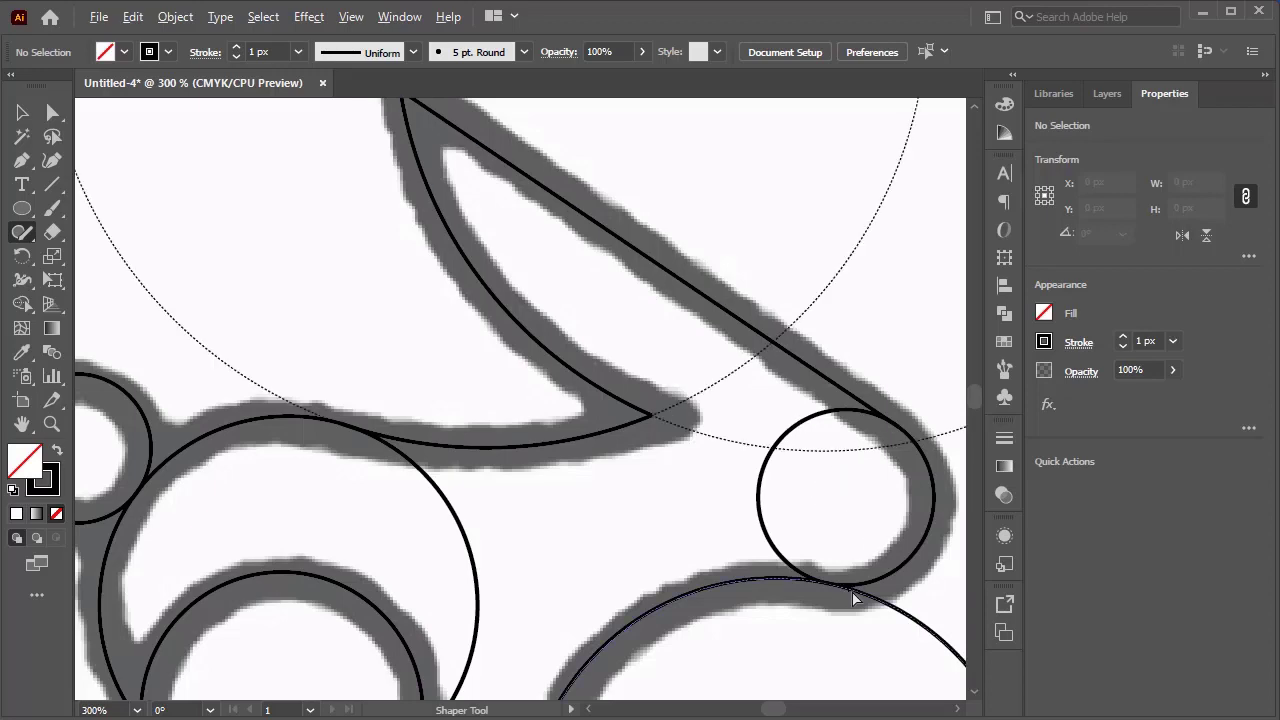
Step: Adjust the contact between the chest circle and the nose circle in Outline mode, and return to Preview mode
{"action": "scroll", "coordinate": [858, 600], "scroll_direction": "up", "scroll_amount": 1}
{"action": "scroll", "coordinate": [706, 531], "scroll_direction": "up", "scroll_amount": 4}
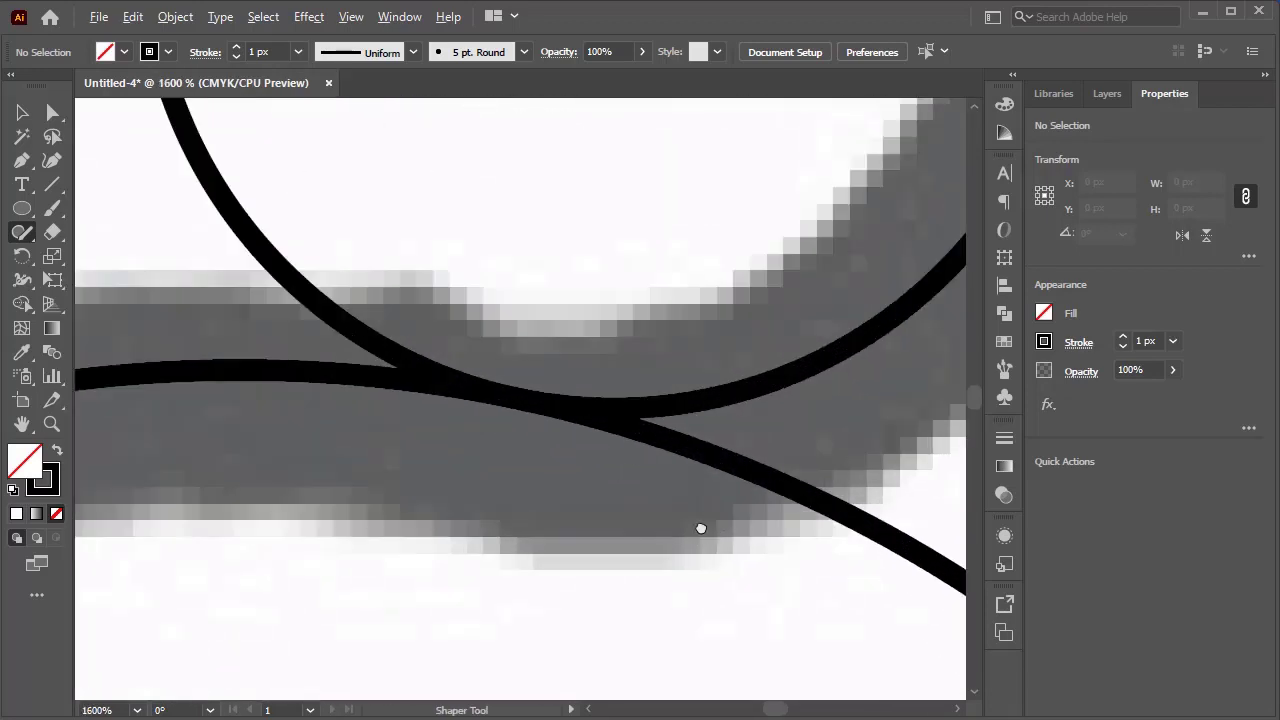
{"action": "key", "text": "ctrl+y"}
{"action": "scroll", "coordinate": [590, 460], "scroll_direction": "up", "scroll_amount": 3}
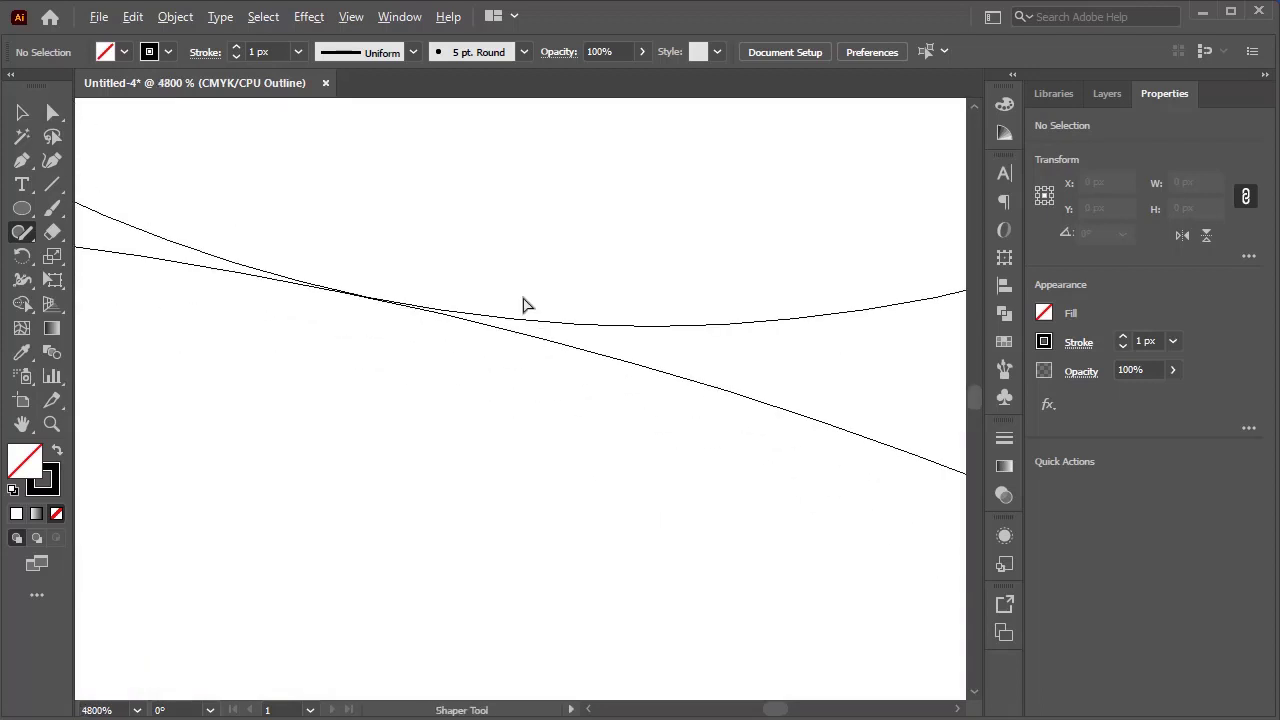
{"action": "scroll", "coordinate": [410, 304], "scroll_direction": "up", "scroll_amount": 2}
{"action": "scroll", "coordinate": [292, 256], "scroll_direction": "up", "scroll_amount": 1}
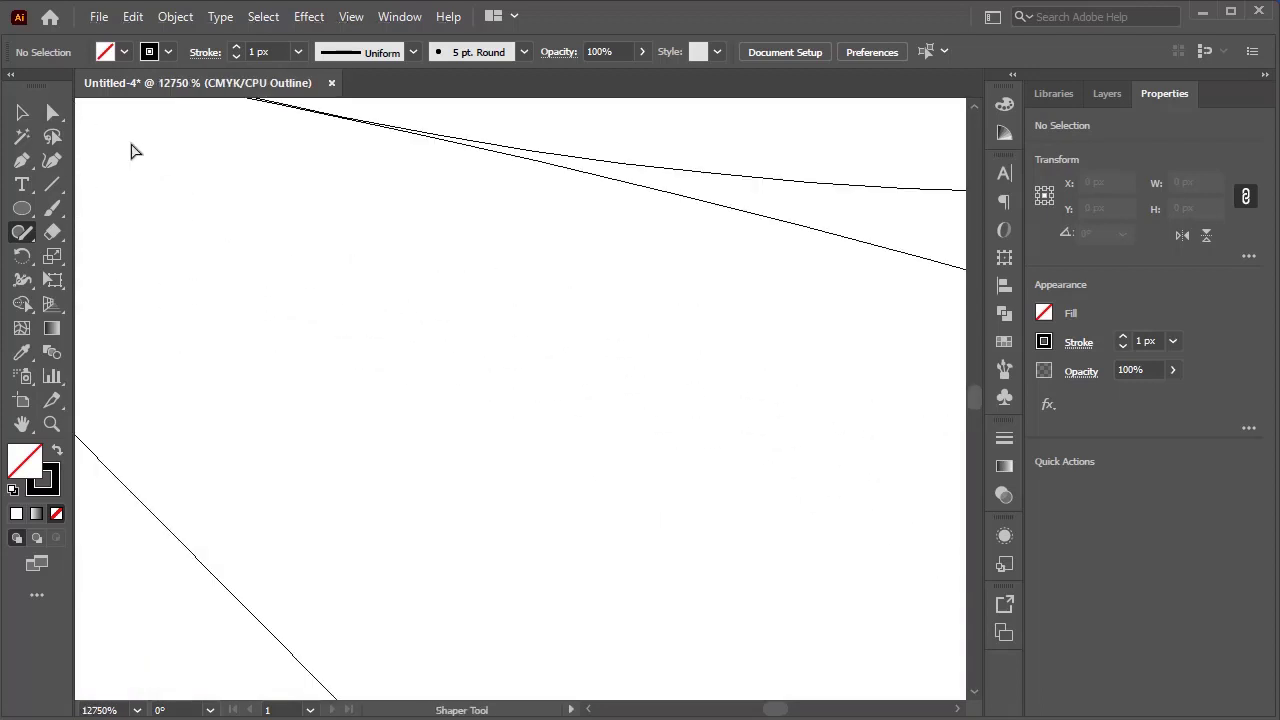
{"action": "scroll", "coordinate": [246, 250], "scroll_direction": "up", "scroll_amount": 4}
{"action": "scroll", "coordinate": [104, 232], "scroll_direction": "down", "scroll_amount": 2}
{"action": "left_click", "coordinate": [22, 112]}
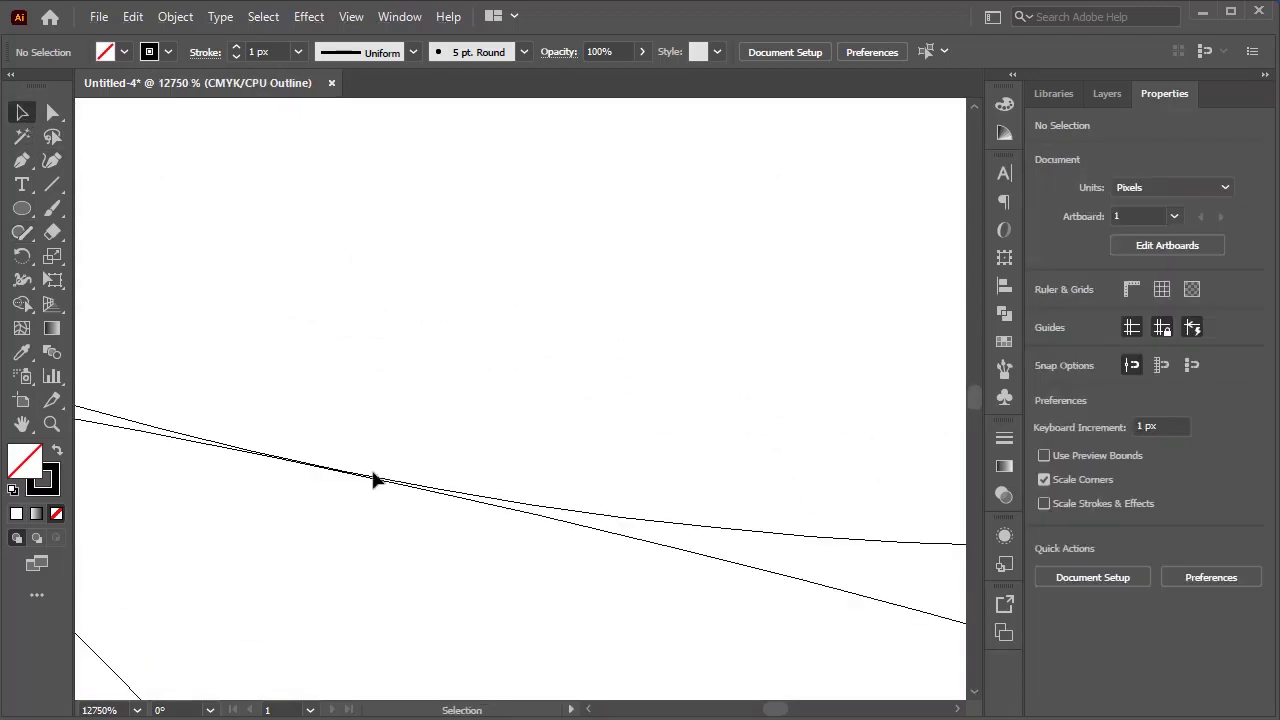
{"action": "left_click_drag", "start_coordinate": [497, 508], "coordinate": [497, 508]}
{"action": "left_click", "coordinate": [578, 465]}
{"action": "scroll", "coordinate": [578, 465], "scroll_direction": "down", "scroll_amount": 5}
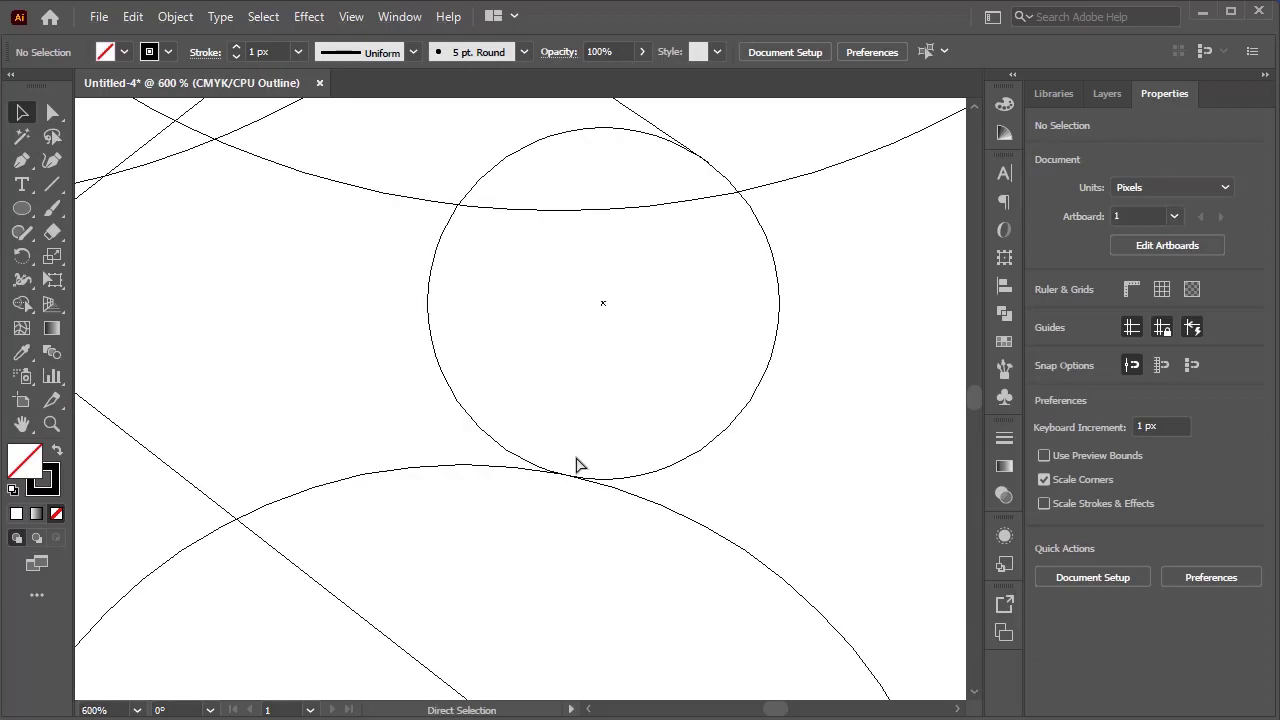
{"action": "key", "text": "ctrl+y"}
{"action": "scroll", "coordinate": [643, 225], "scroll_direction": "up", "scroll_amount": 2}
{"action": "scroll", "coordinate": [600, 239], "scroll_direction": "down", "scroll_amount": 4}
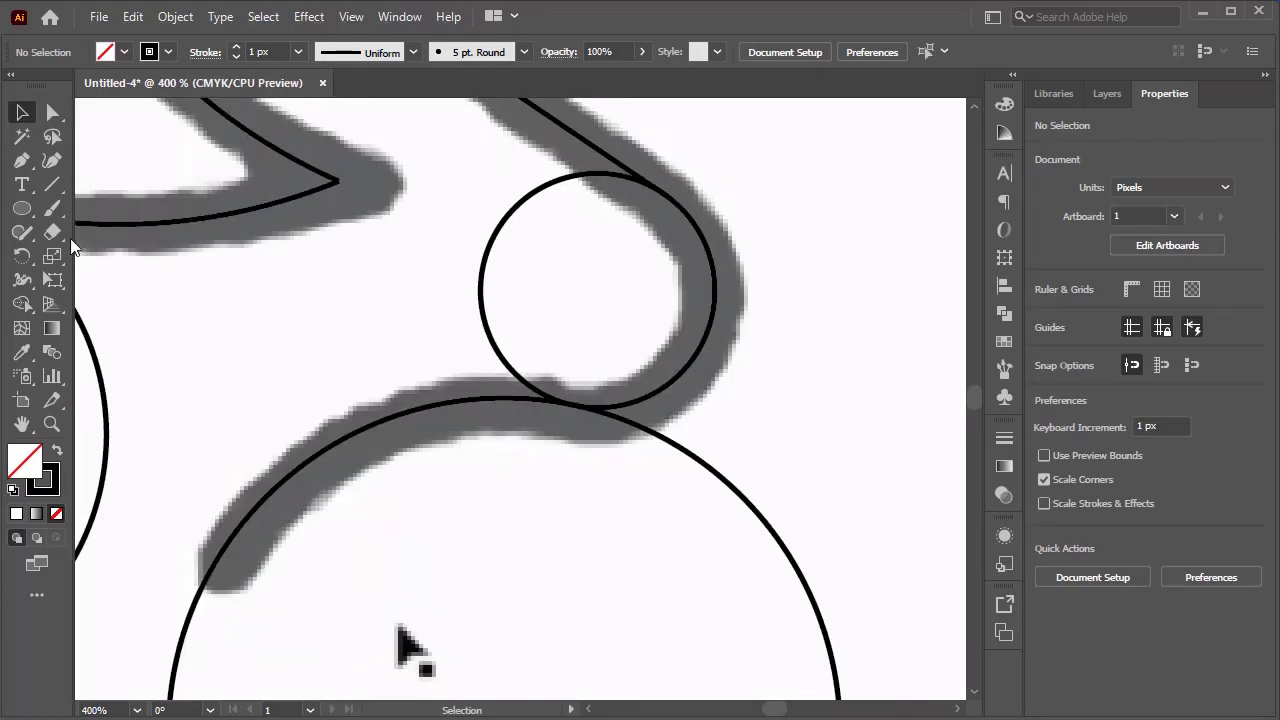
Step: Remove the nose circle's inner arcs between the head line and the chest circle with the Shaper tool
{"action": "left_click", "coordinate": [22, 232]}
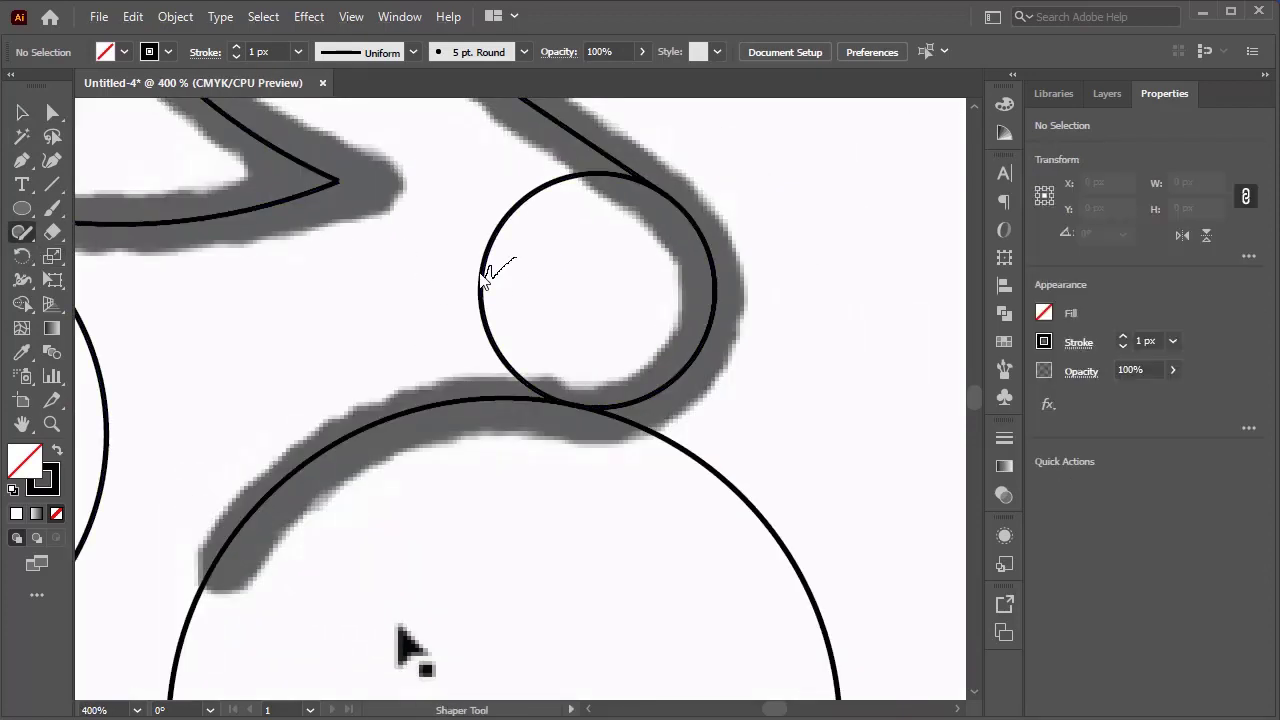
{"action": "left_click_drag", "start_coordinate": [482, 282], "coordinate": [465, 297]}
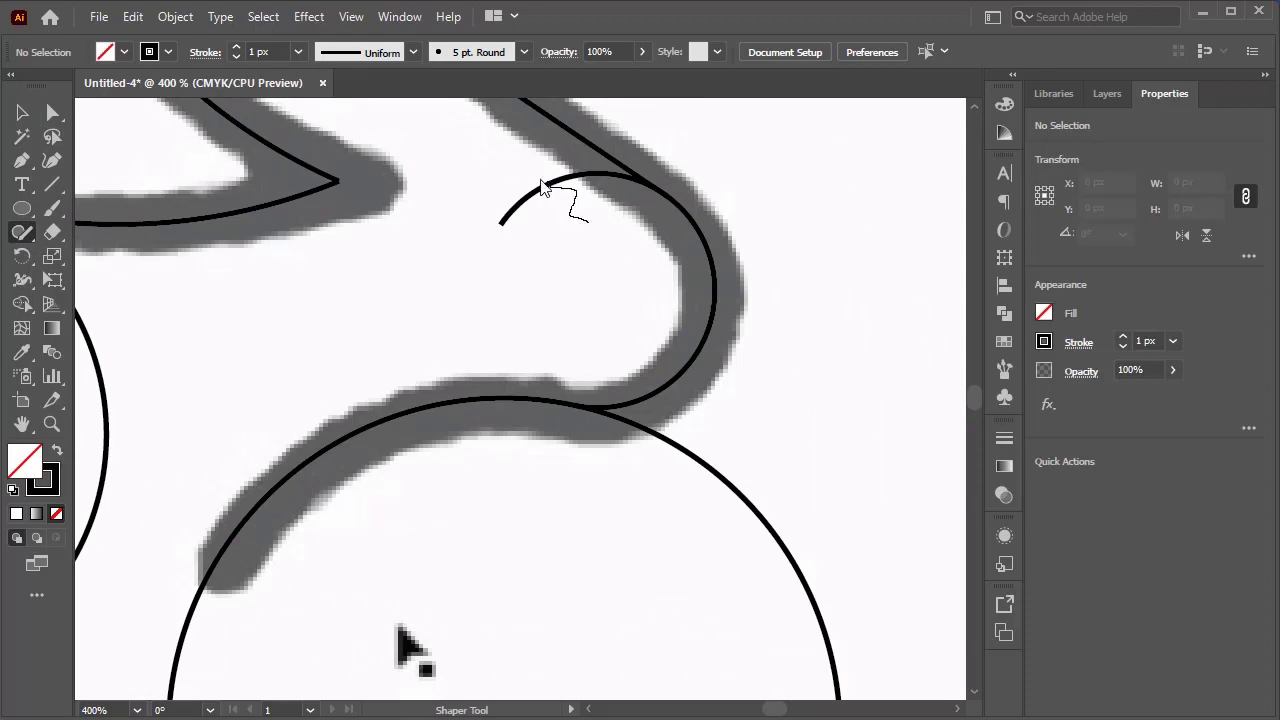
{"action": "left_click_drag", "start_coordinate": [541, 188], "coordinate": [549, 200]}
Step: Draw a short slanted line about 14 px wide and 8 px high across the chest circle at the end of the sketched chest stroke
{"action": "key", "text": "ctrl+1"}
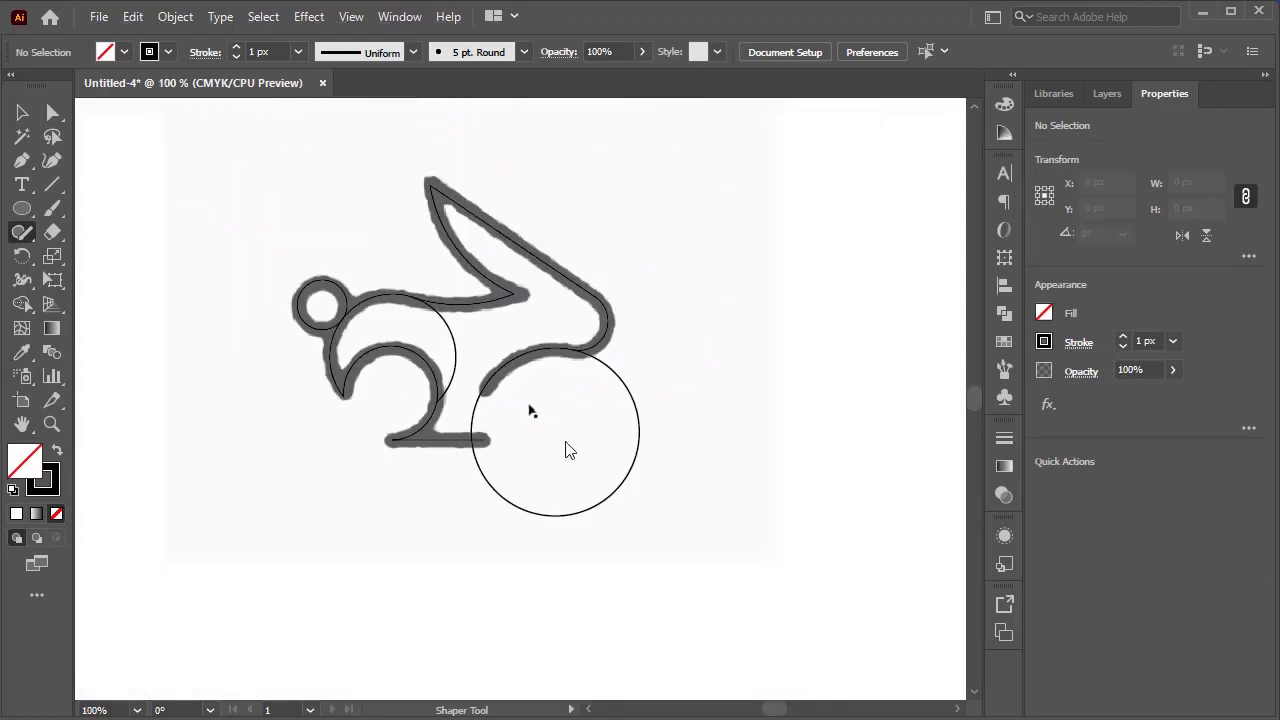
{"action": "scroll", "coordinate": [601, 473], "scroll_direction": "up", "scroll_amount": 2, "text": "alt"}
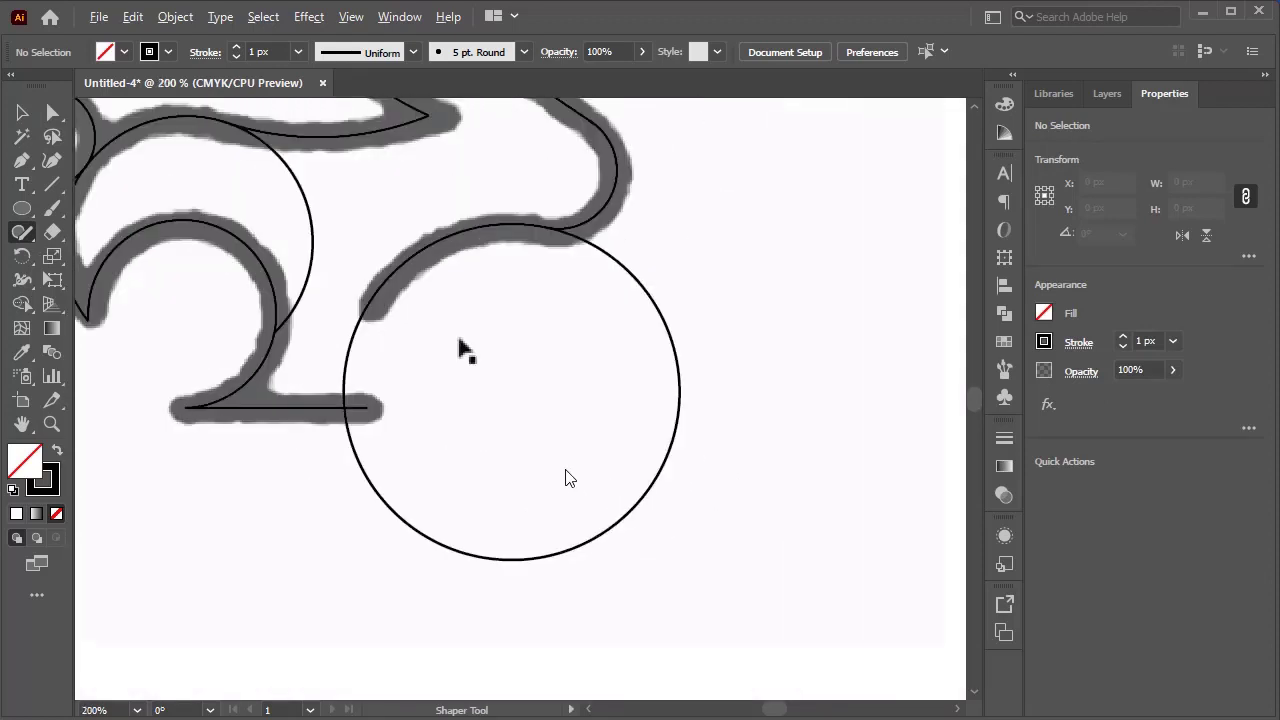
{"action": "left_click", "coordinate": [22, 112]}
{"action": "key", "text": "a"}
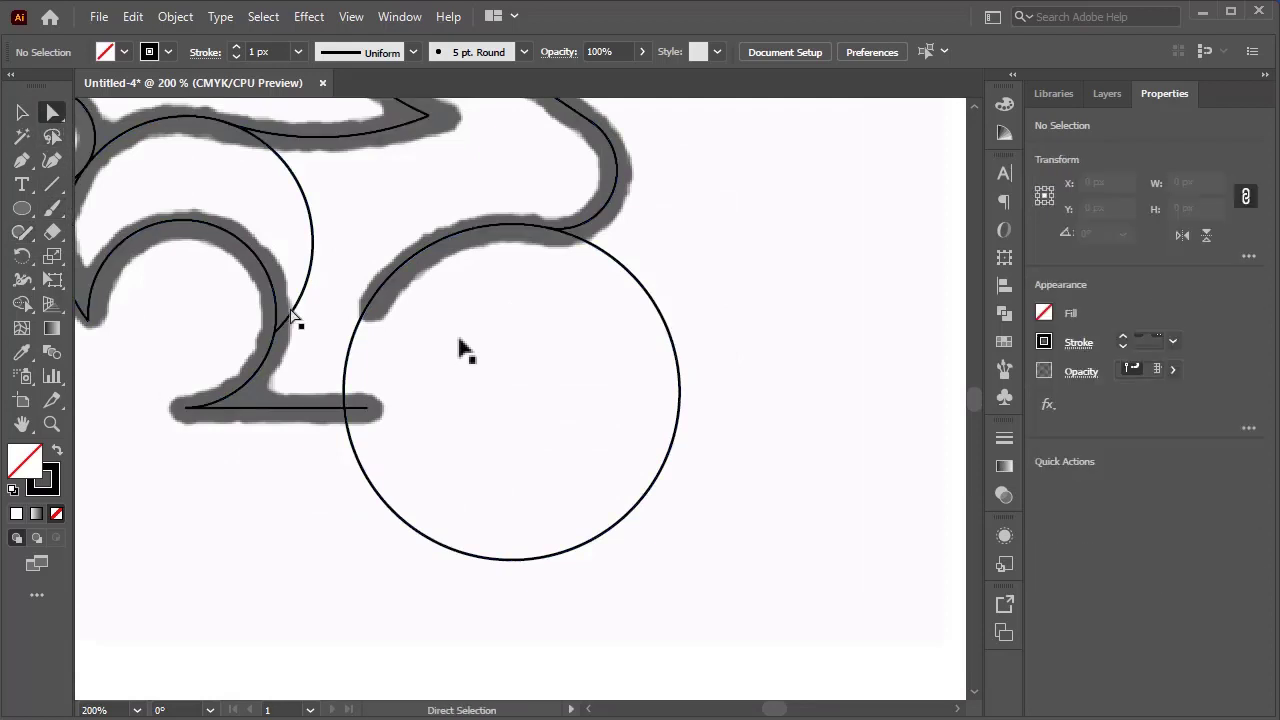
{"action": "scroll", "coordinate": [372, 392], "scroll_direction": "up", "scroll_amount": 2, "text": "alt"}
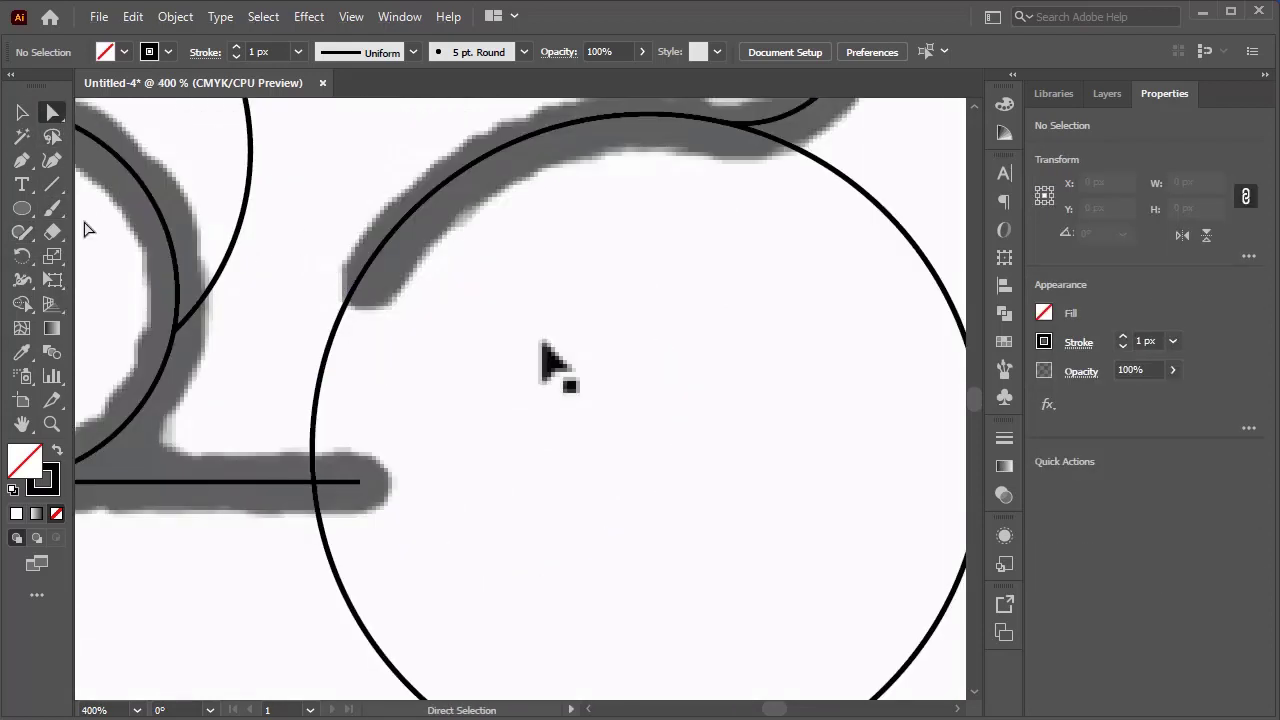
{"action": "left_click", "coordinate": [52, 184]}
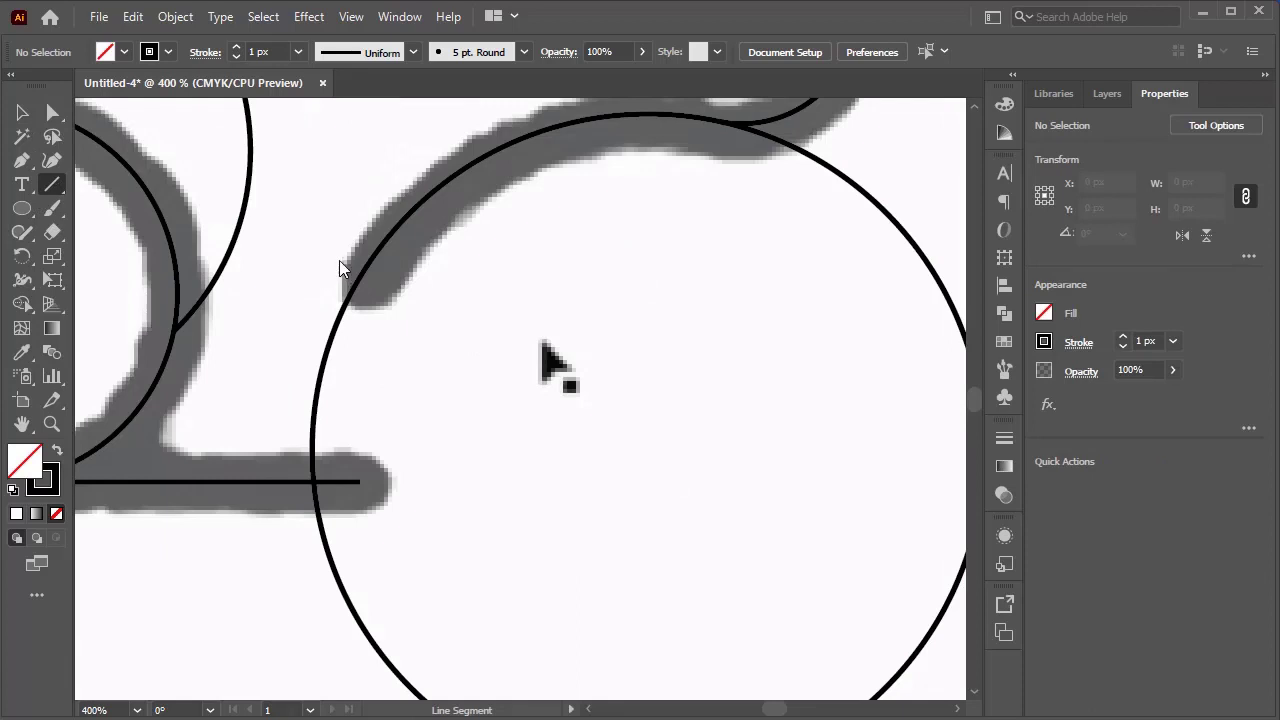
{"action": "left_click_drag", "start_coordinate": [334, 262], "coordinate": [413, 301]}
{"action": "left_click", "coordinate": [22, 112]}
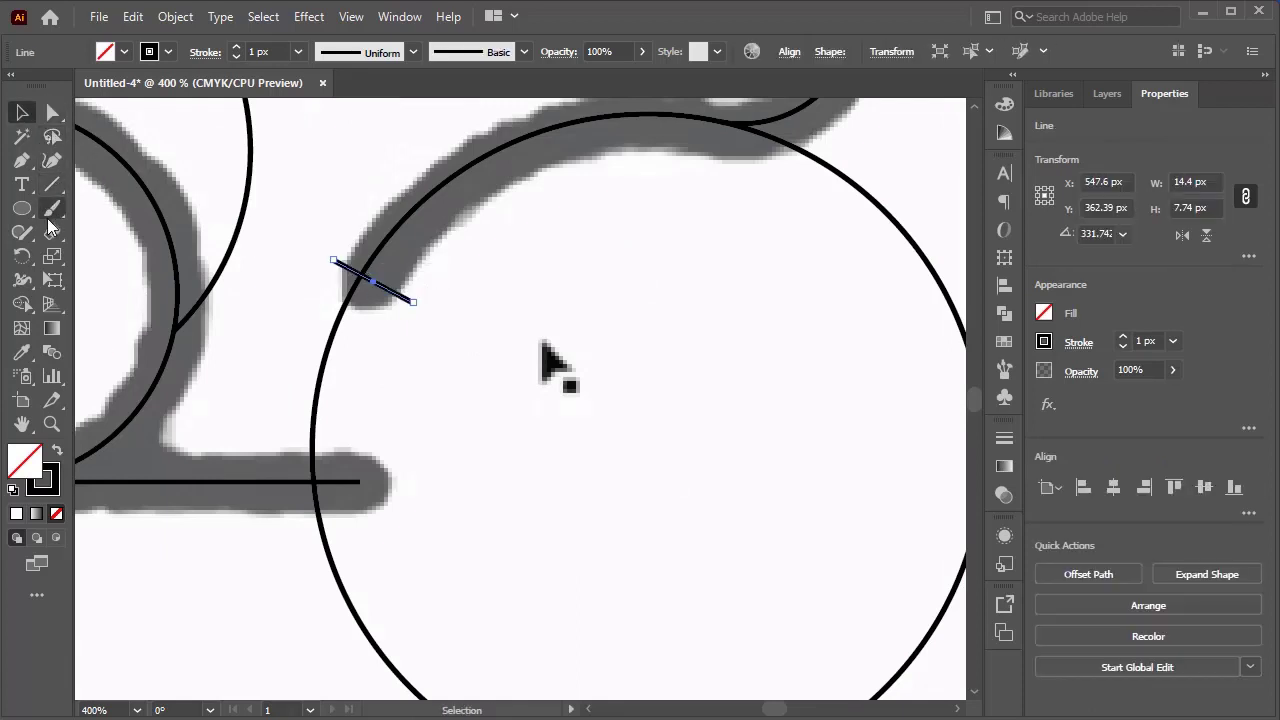
Step: Remove the chest circle's excess beyond the short slanted line with the Shaper tool, undoing the trim of the chest arc
{"action": "left_click", "coordinate": [22, 232]}
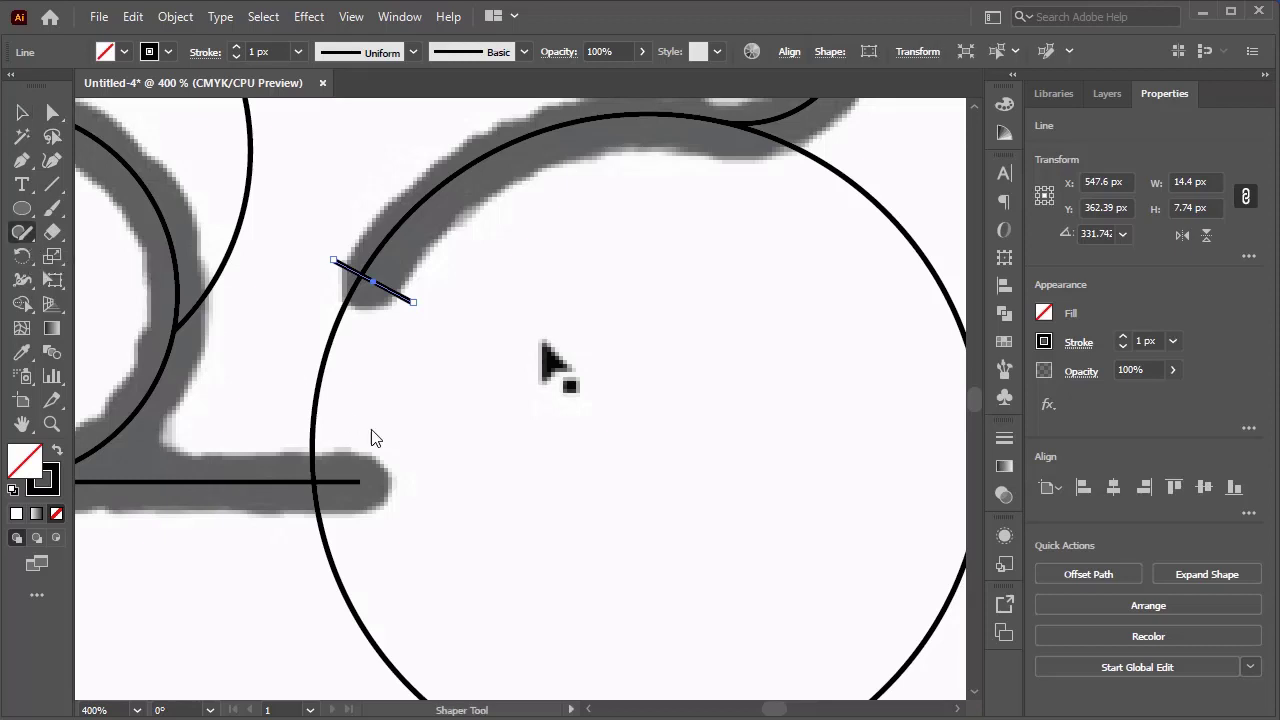
{"action": "left_click_drag", "start_coordinate": [298, 370], "coordinate": [298, 377]}
{"action": "mouse_move", "coordinate": [429, 379]}
{"action": "left_mouse_down"}
{"action": "mouse_move", "coordinate": [346, 364]}
{"action": "mouse_move", "coordinate": [290, 372]}
{"action": "left_mouse_up"}
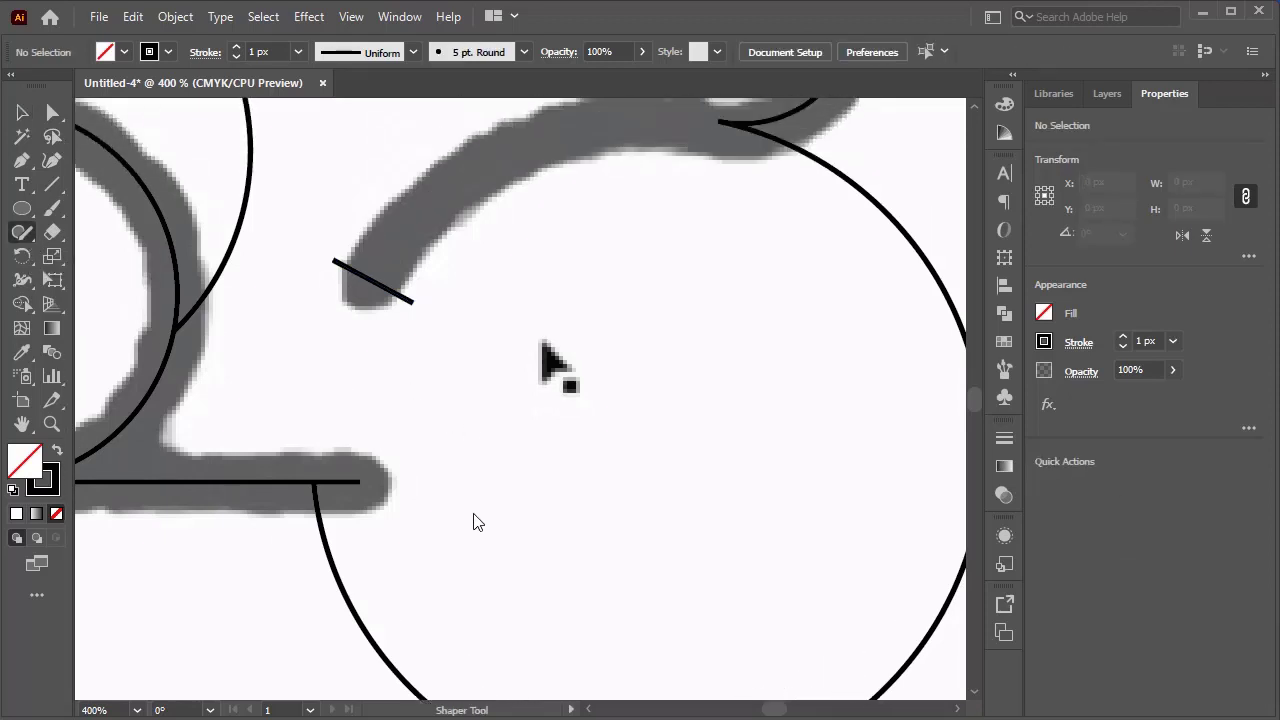
{"action": "key", "text": "ctrl+z"}
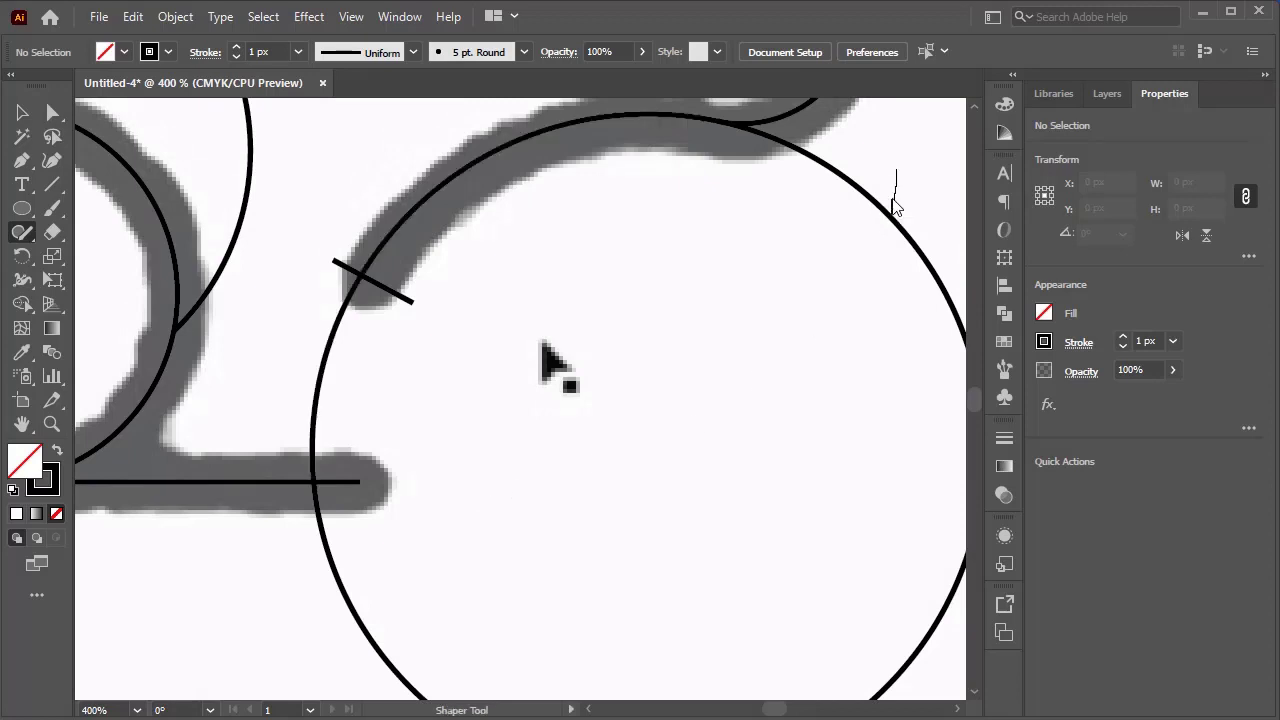
{"action": "left_click_drag", "start_coordinate": [838, 248], "coordinate": [742, 348]}
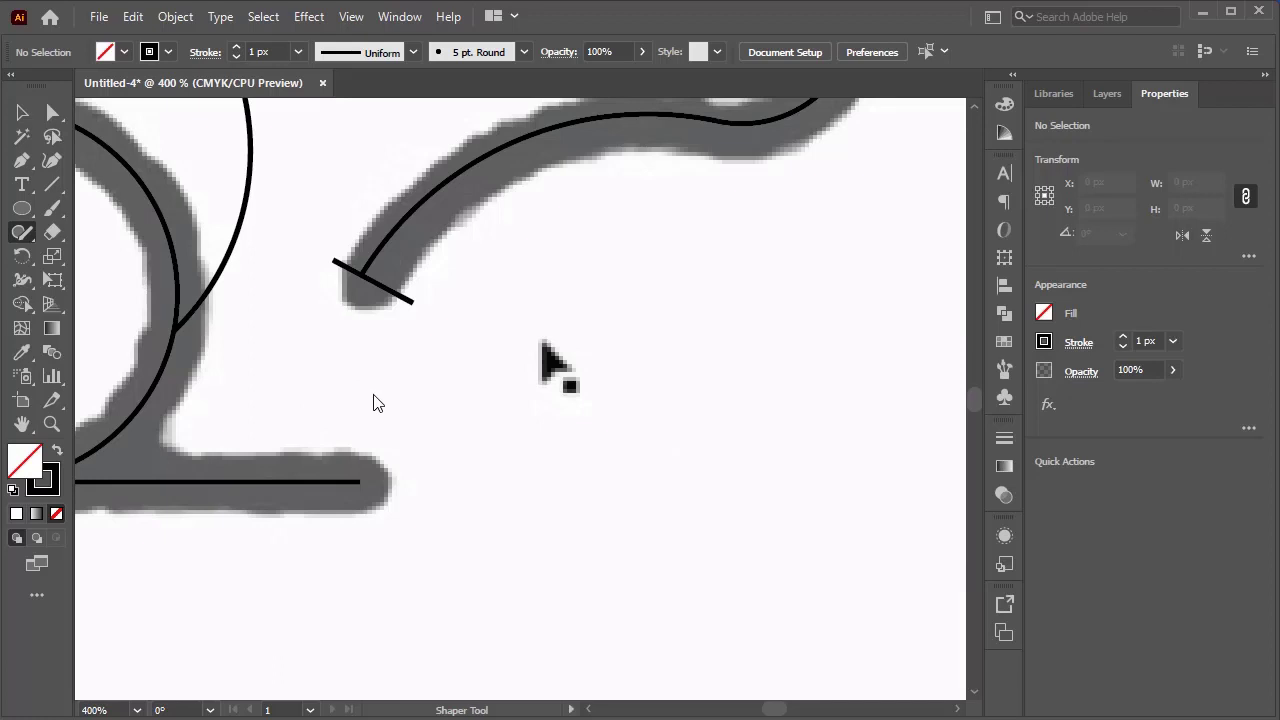
Step: Remove the short slanted line at the end of the chest arc, and show the drawing at 100 %
{"action": "mouse_move", "coordinate": [430, 278]}
{"action": "left_mouse_down"}
{"action": "mouse_move", "coordinate": [398, 297]}
{"action": "mouse_move", "coordinate": [344, 272]}
{"action": "left_mouse_up"}
{"action": "mouse_move", "coordinate": [345, 264]}
{"action": "left_mouse_down"}
{"action": "mouse_move", "coordinate": [340, 252]}
{"action": "mouse_move", "coordinate": [340, 266]}
{"action": "left_mouse_up"}
{"action": "key", "text": "v"}
{"action": "key", "text": "ctrl+1"}
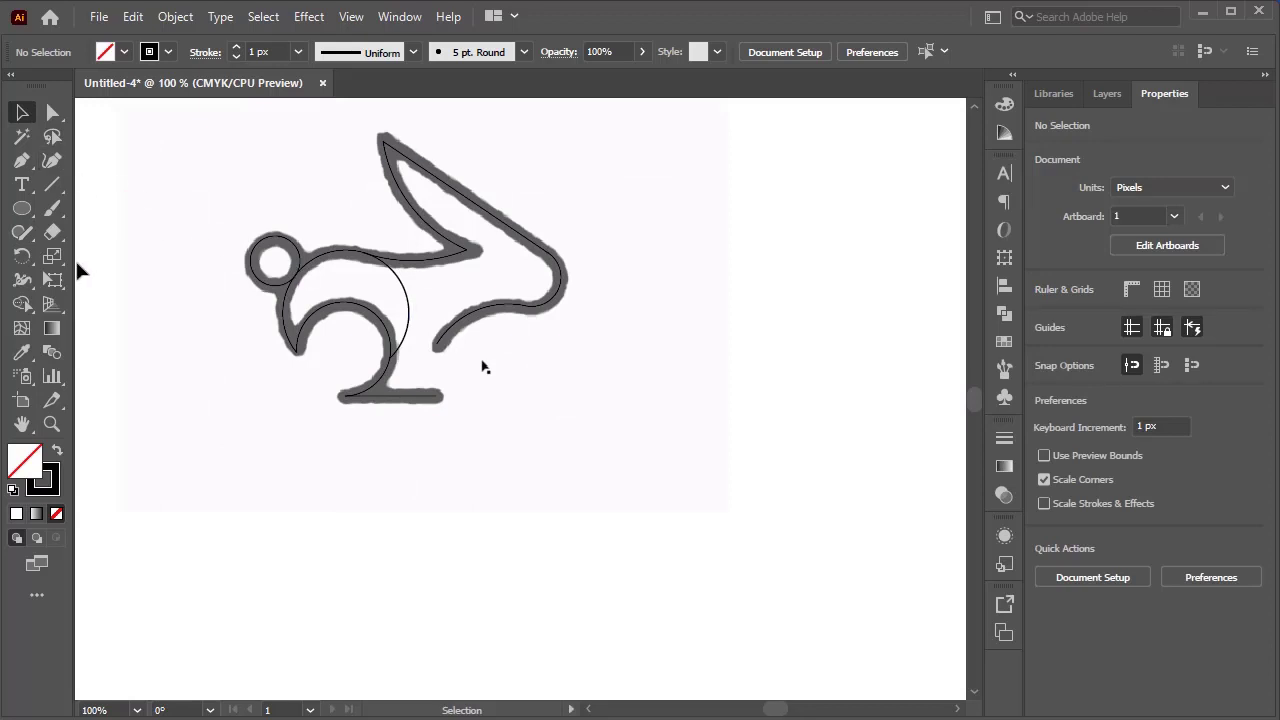
Step: Remove the back circle's excess arc inside the rabbit's body with the Shaper tool
{"action": "left_click", "coordinate": [22, 232]}
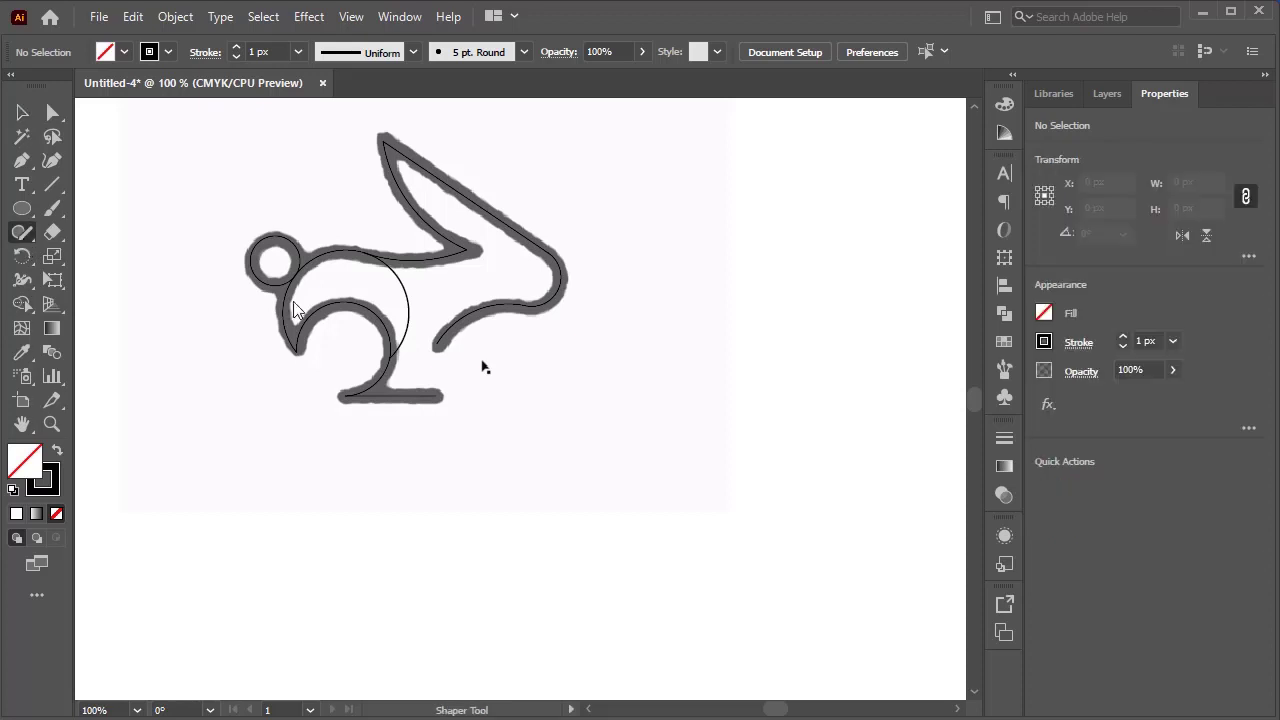
{"action": "left_click_drag", "start_coordinate": [443, 317], "coordinate": [402, 296]}
{"action": "left_click", "coordinate": [22, 112]}
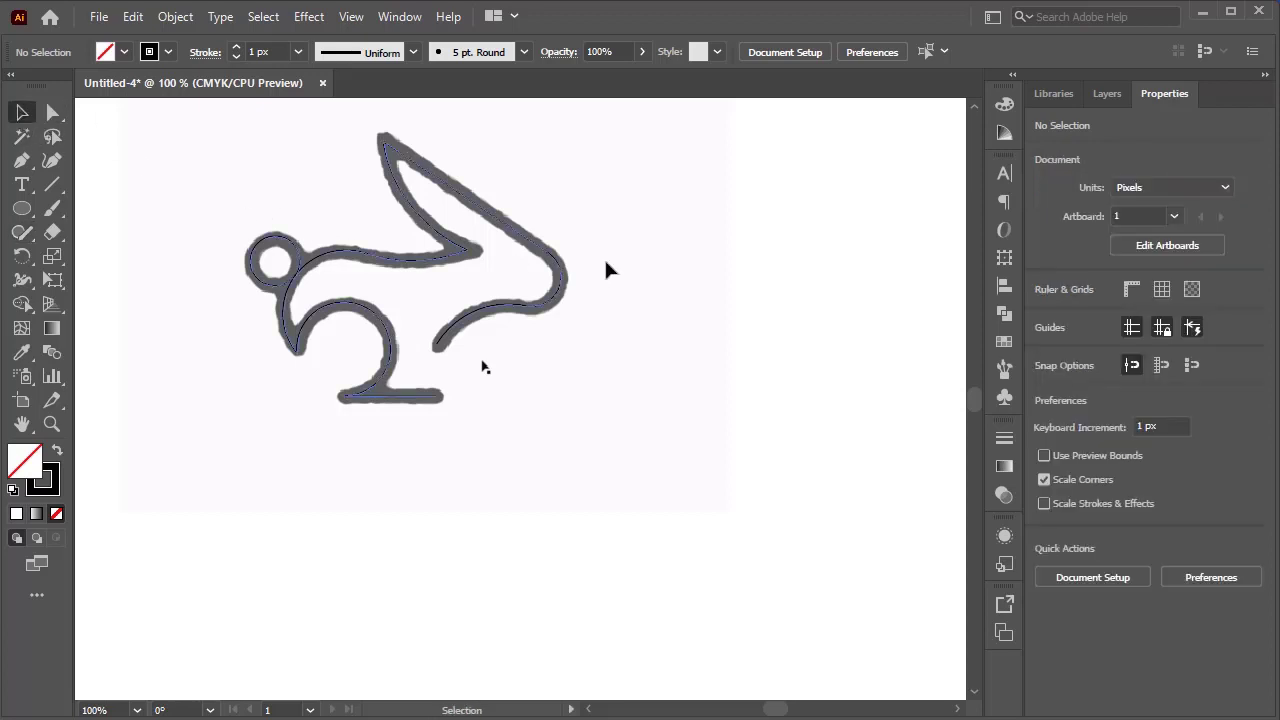
Step: Select the whole rabbit line drawing, set its stroke weight to 9 px and give the strokes round caps
{"action": "left_click_drag", "start_coordinate": [640, 192], "coordinate": [250, 430]}
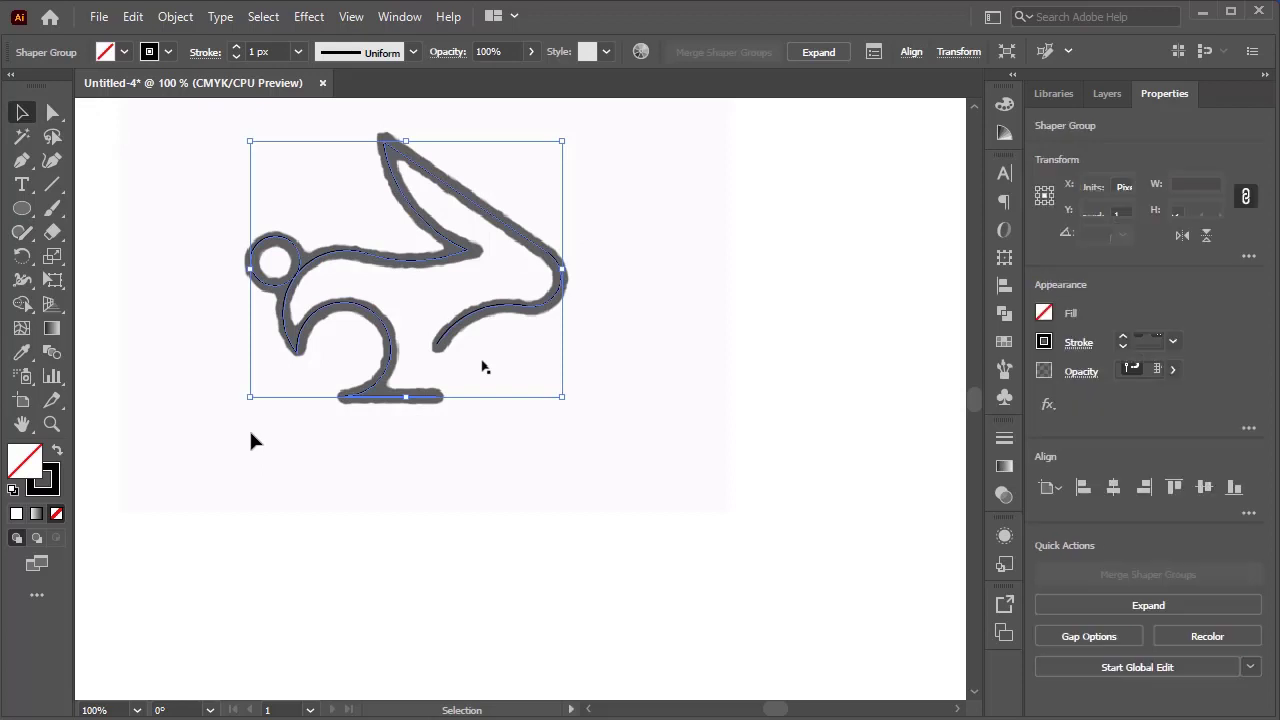
{"action": "left_click", "coordinate": [237, 47]}
{"action": "left_click", "coordinate": [237, 47]}
{"action": "left_click", "coordinate": [237, 47]}
{"action": "left_click", "coordinate": [237, 47]}
{"action": "left_click", "coordinate": [237, 47]}
{"action": "left_click", "coordinate": [237, 47]}
{"action": "left_click", "coordinate": [238, 47]}
{"action": "left_click", "coordinate": [238, 47]}
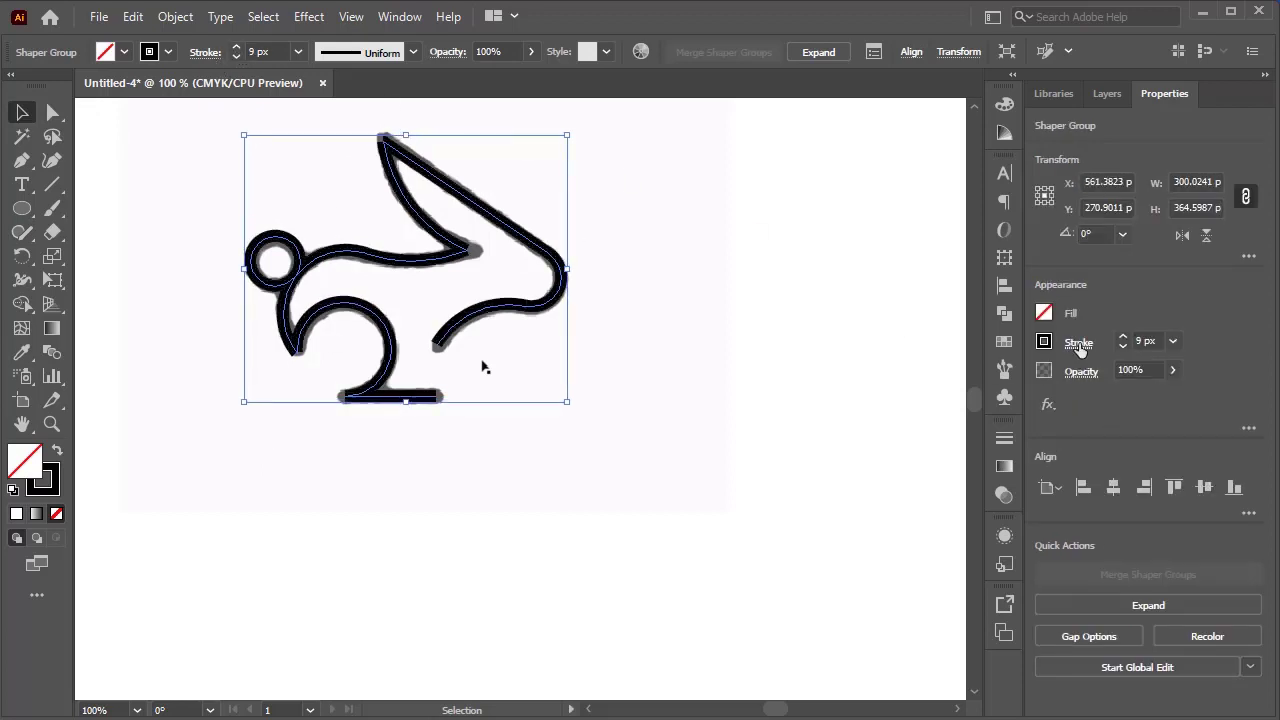
{"action": "left_click", "coordinate": [1079, 344]}
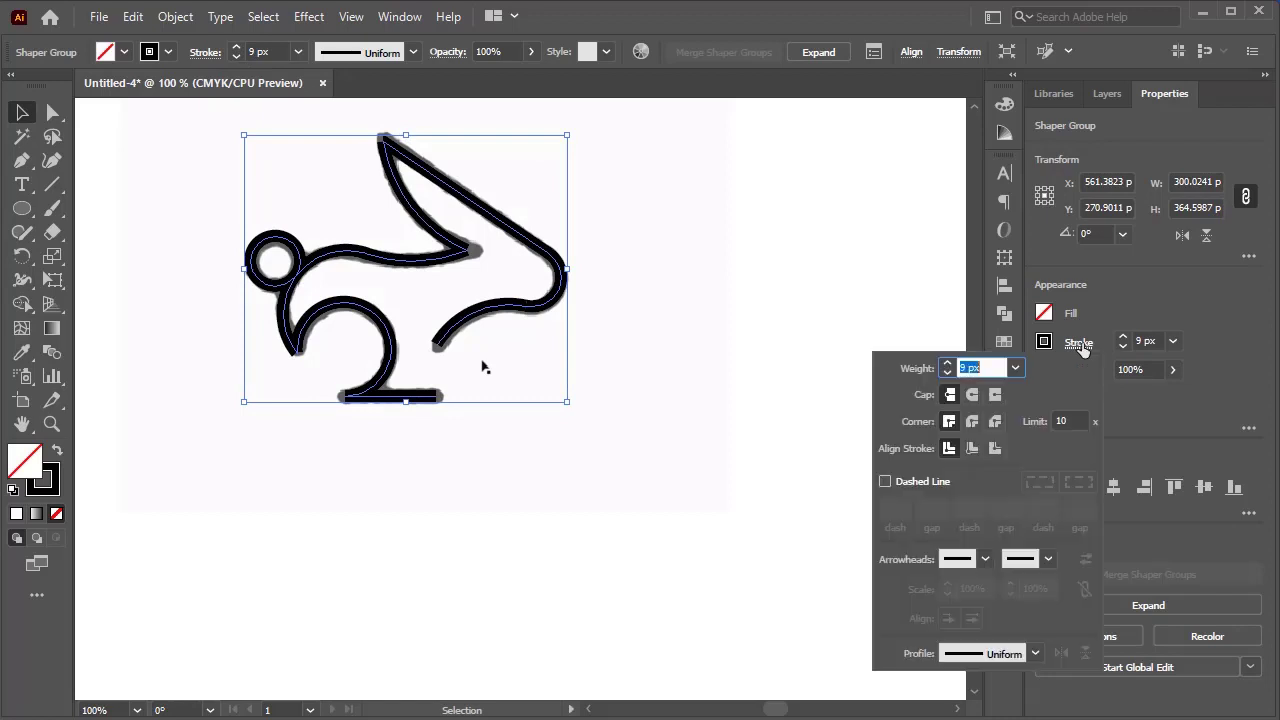
{"action": "left_click", "coordinate": [977, 395]}
{"action": "left_click", "coordinate": [783, 258]}
{"action": "left_click", "coordinate": [783, 259]}
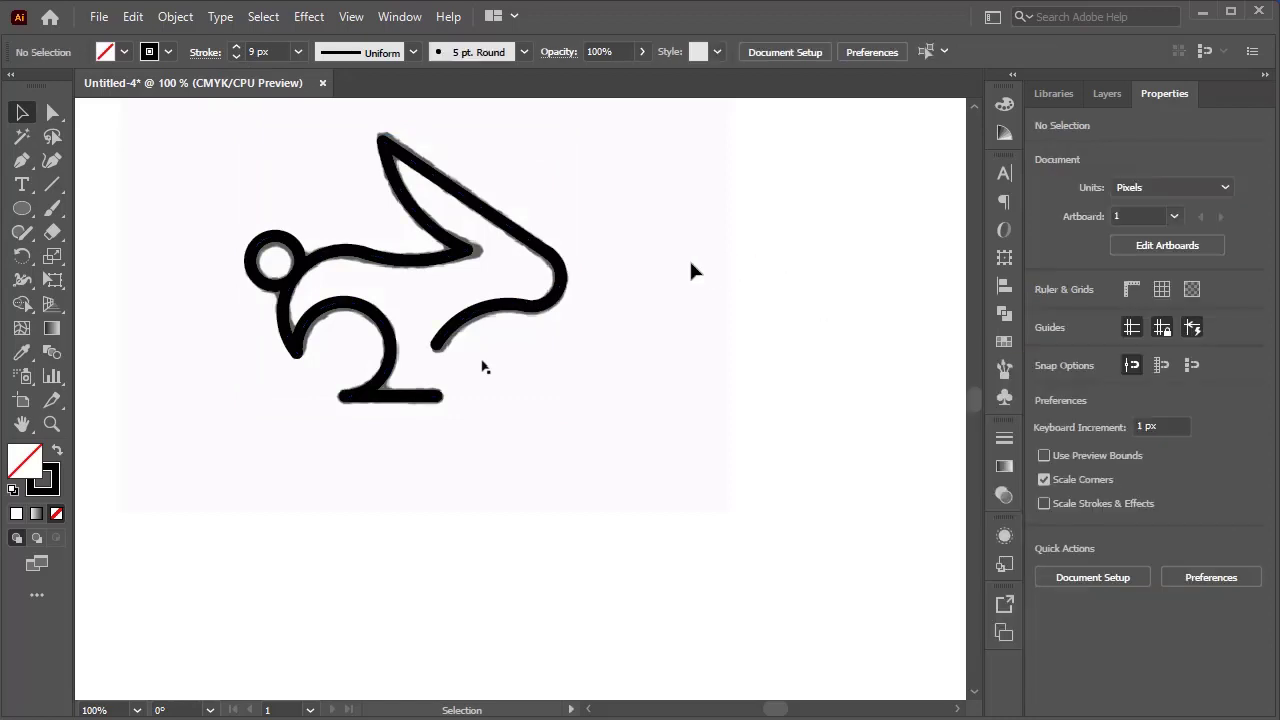
Step: Increase the whole rabbit's stroke weight to 14 px
{"action": "left_click_drag", "start_coordinate": [631, 172], "coordinate": [266, 457]}
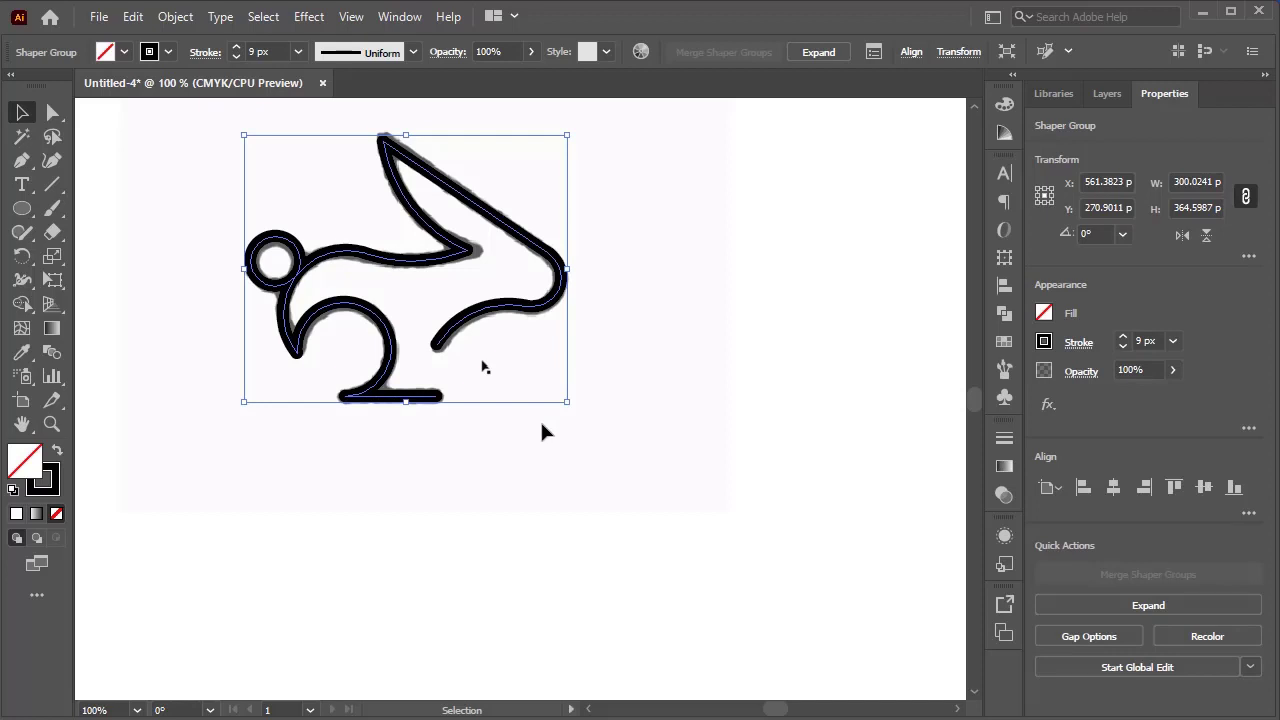
{"action": "left_click", "coordinate": [631, 363]}
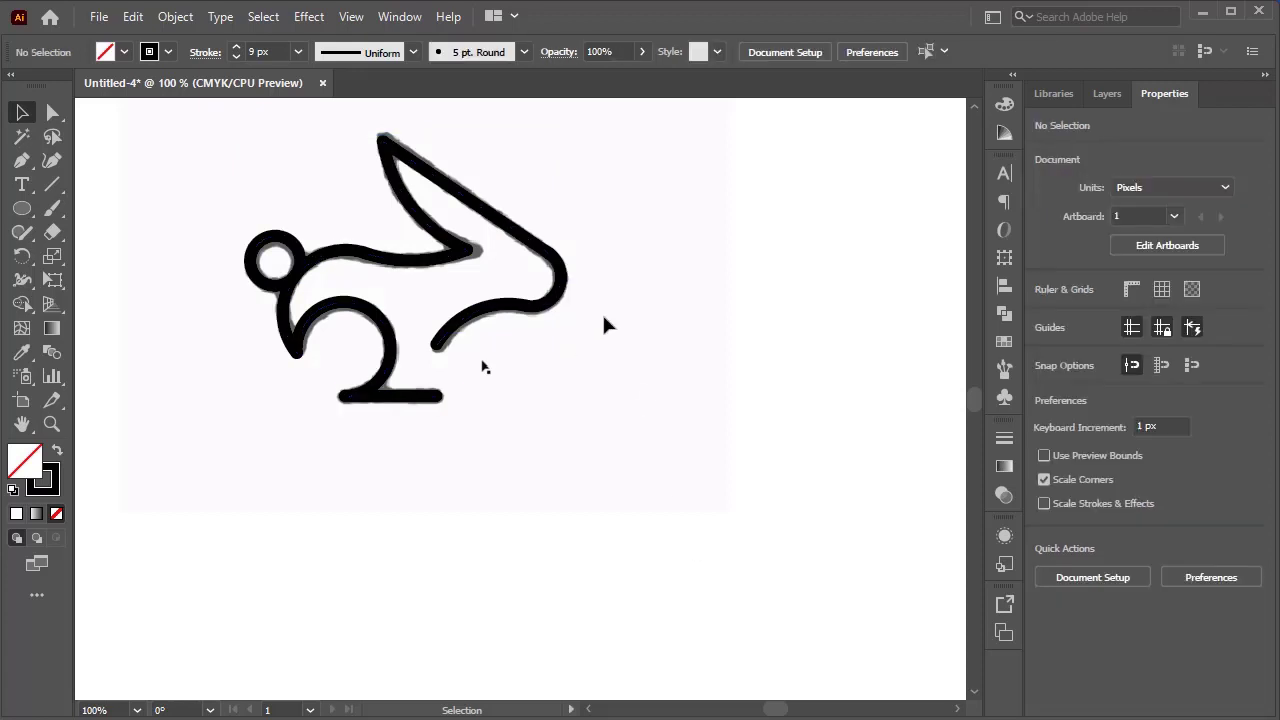
{"action": "left_click_drag", "start_coordinate": [591, 143], "coordinate": [248, 493]}
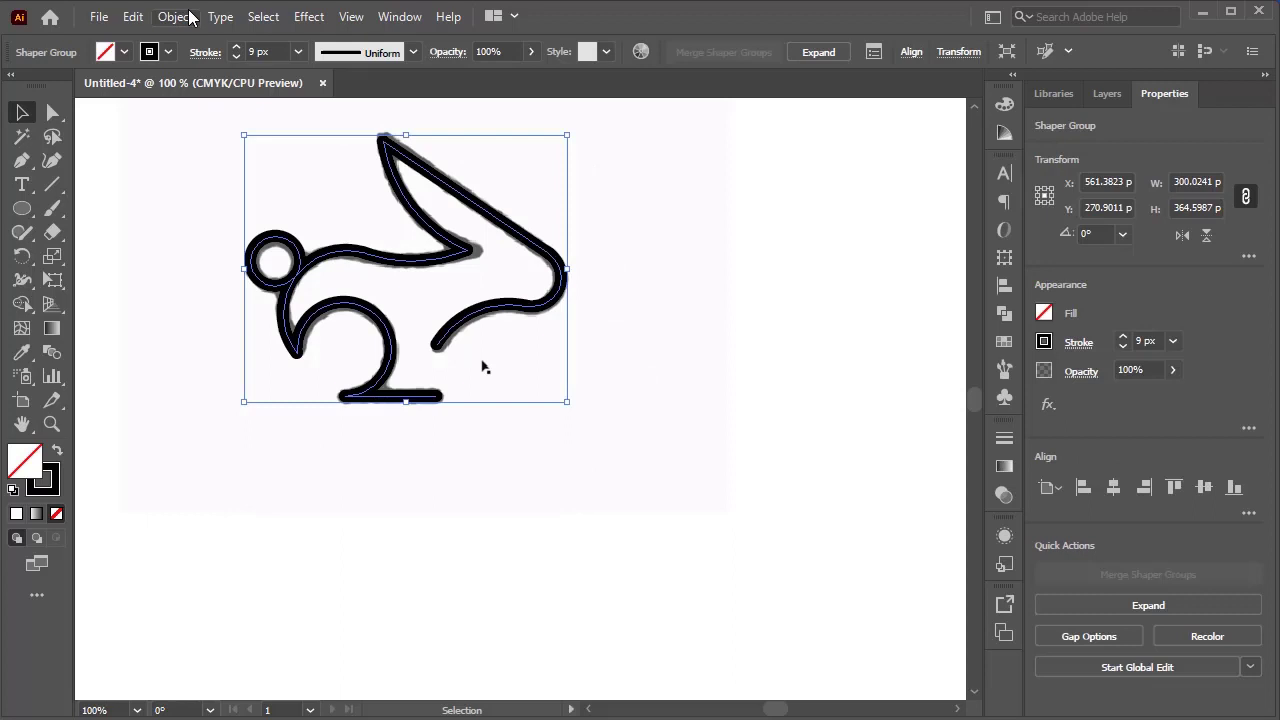
{"action": "left_click", "coordinate": [233, 47]}
{"action": "left_click", "coordinate": [233, 47]}
{"action": "left_click", "coordinate": [233, 47]}
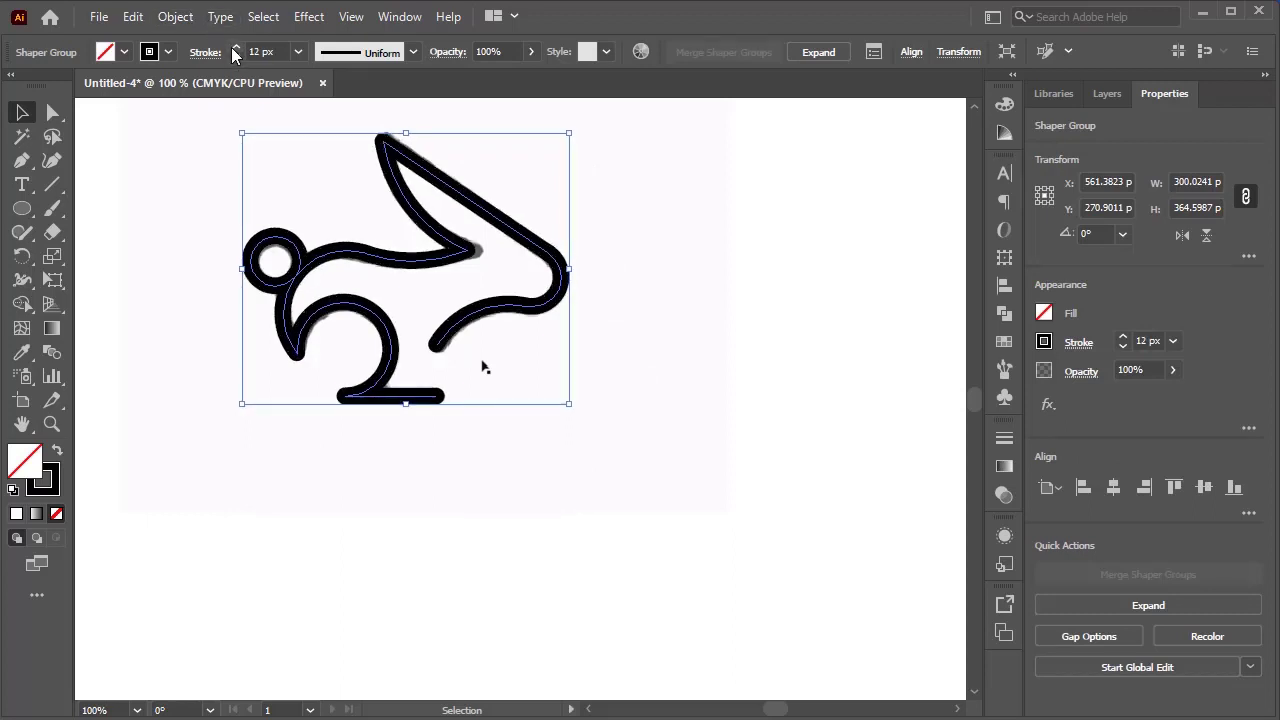
{"action": "left_click", "coordinate": [233, 47]}
{"action": "left_click", "coordinate": [233, 47]}
{"action": "left_click", "coordinate": [735, 235]}
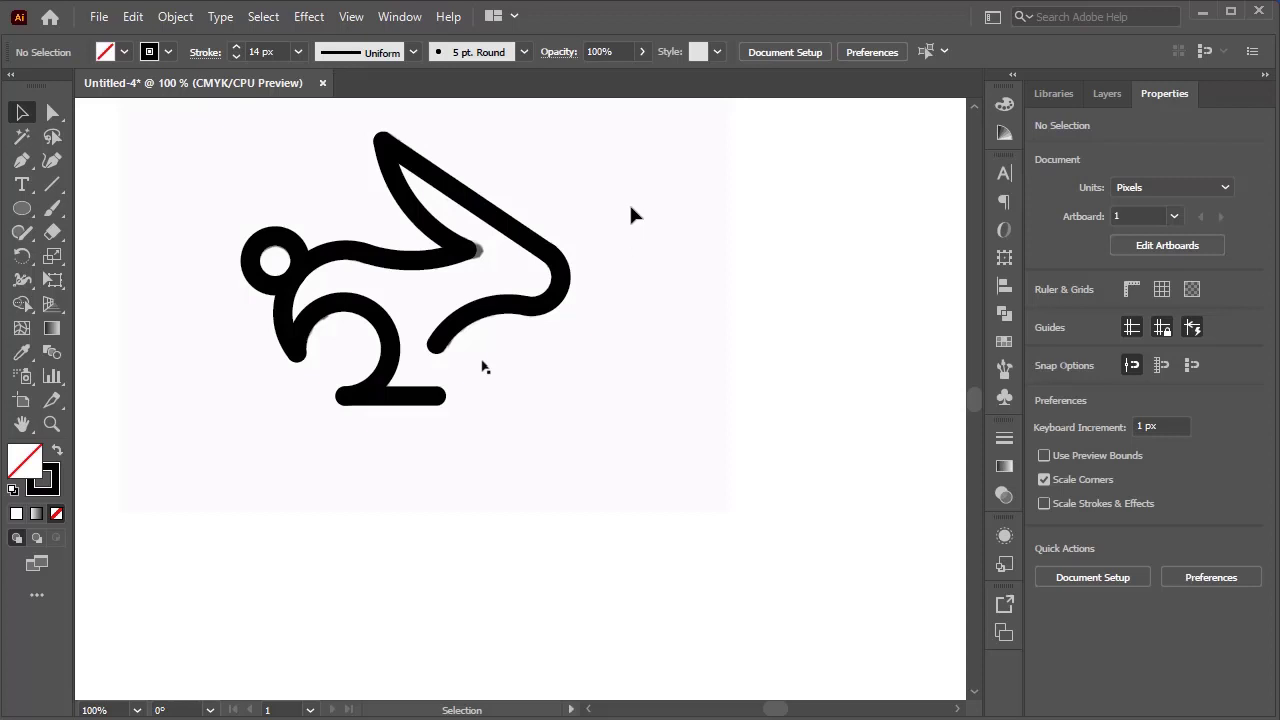
Step: Set the whole rabbit's stroke weight to 13 px
{"action": "left_click_drag", "start_coordinate": [633, 205], "coordinate": [284, 466]}
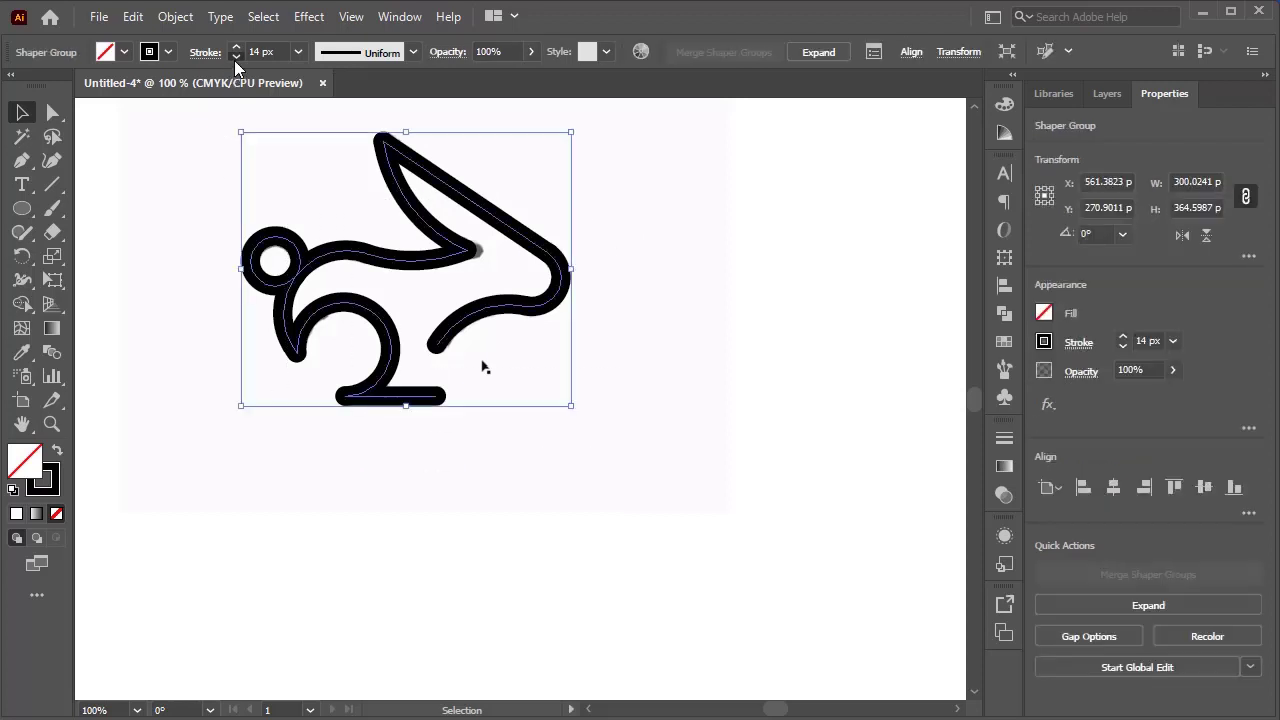
{"action": "left_click", "coordinate": [236, 57]}
{"action": "left_click", "coordinate": [236, 57]}
{"action": "left_click", "coordinate": [236, 57]}
{"action": "left_click", "coordinate": [235, 45]}
{"action": "left_click", "coordinate": [235, 45]}
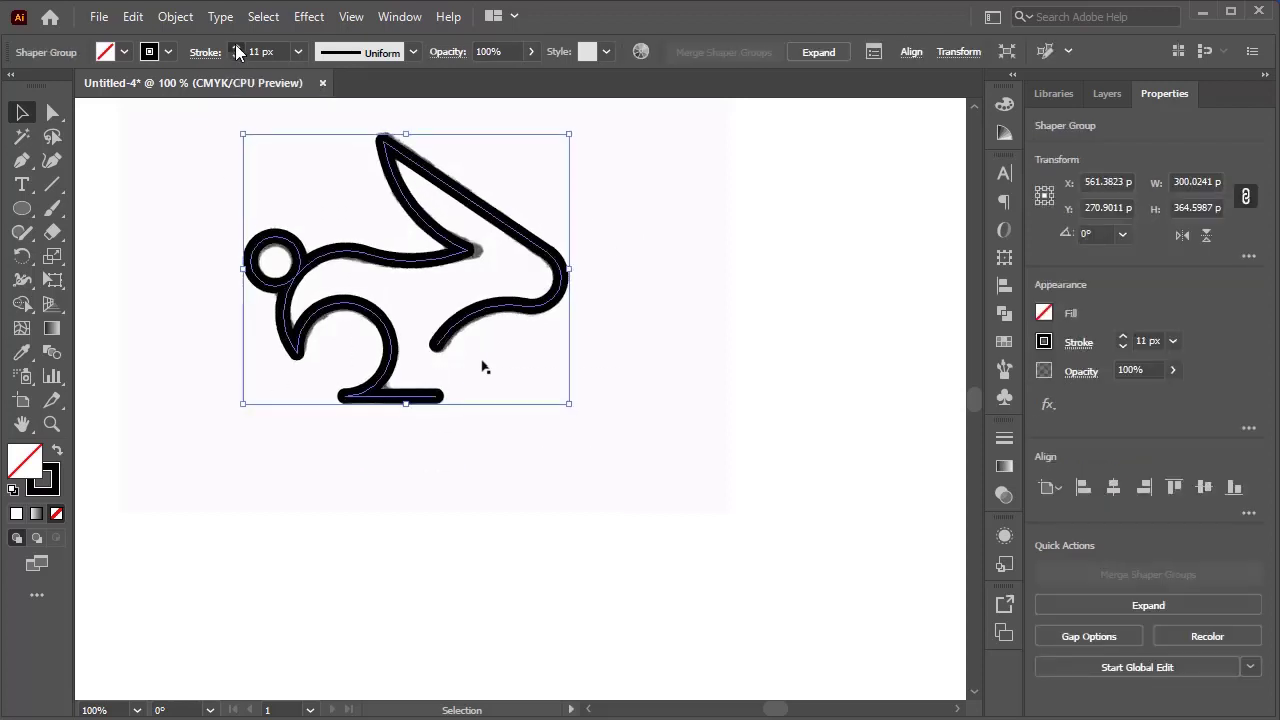
{"action": "left_click", "coordinate": [153, 161]}
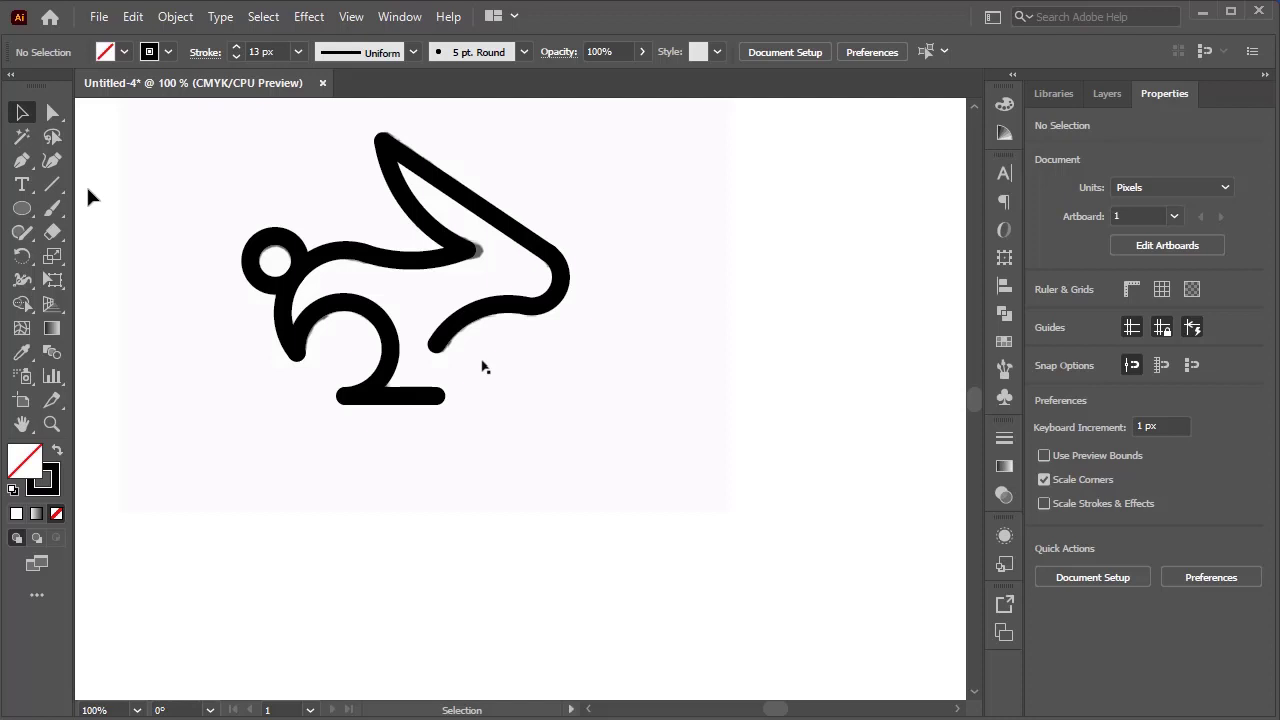
Step: Add the point text "rabbite" beside the end of the rabbit's chest stroke
{"action": "left_click", "coordinate": [21, 184]}
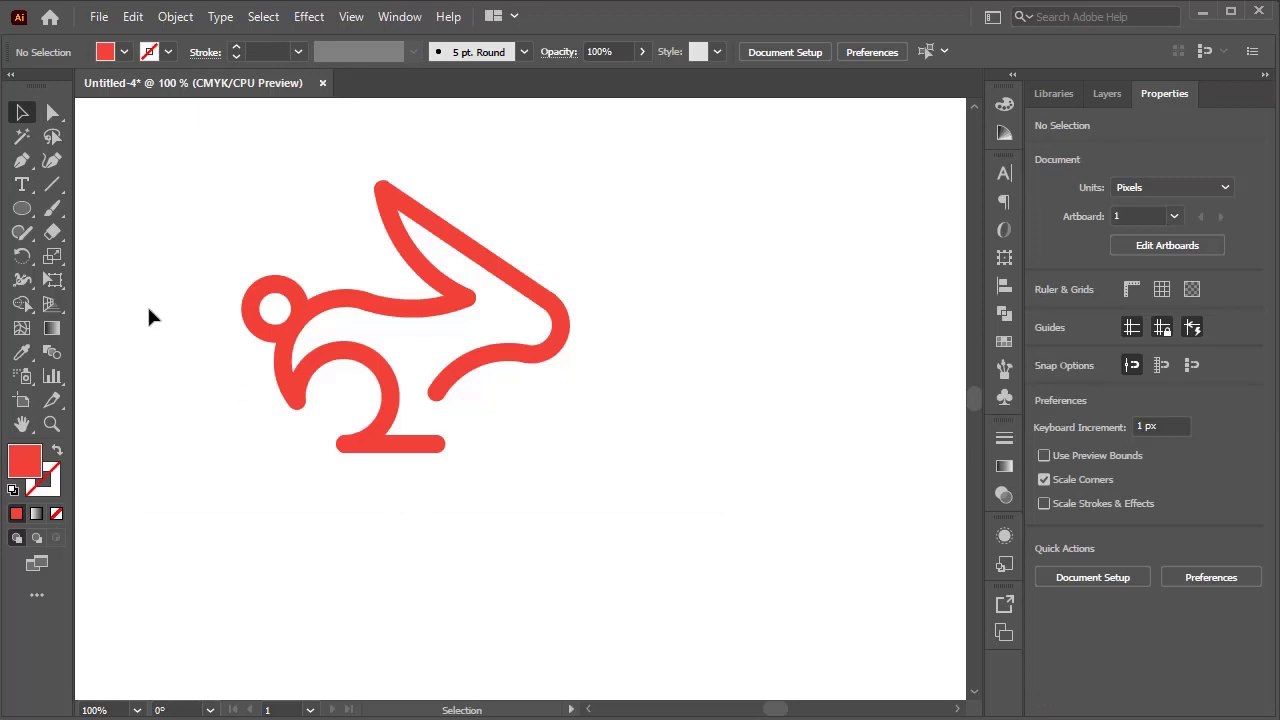
{"action": "left_click", "coordinate": [21, 184]}
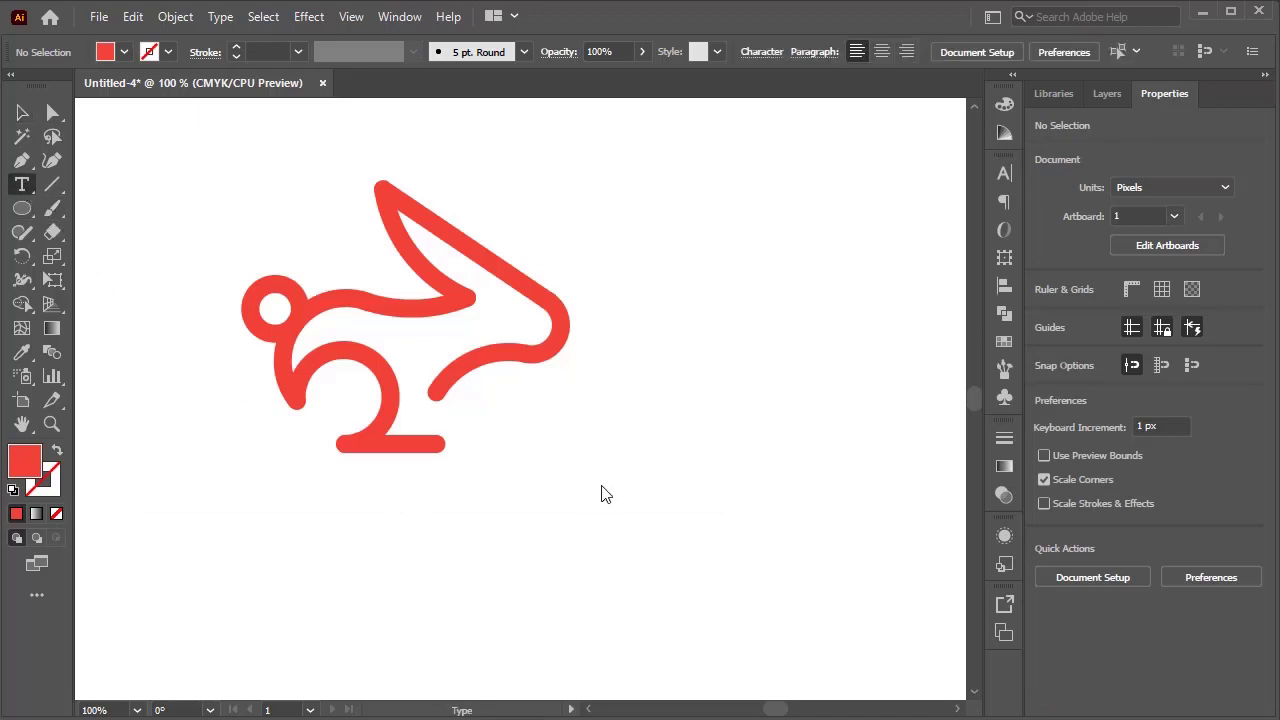
{"action": "left_click", "coordinate": [515, 415]}
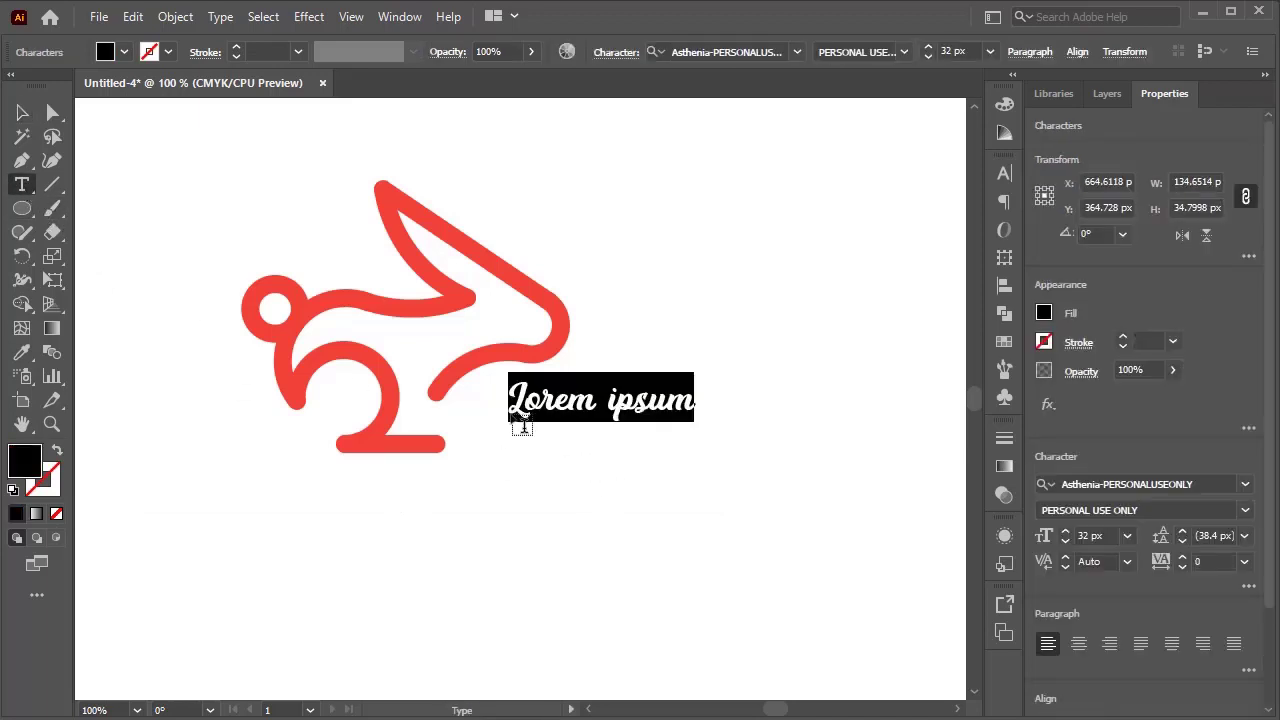
{"action": "type", "text": "rabbi"}
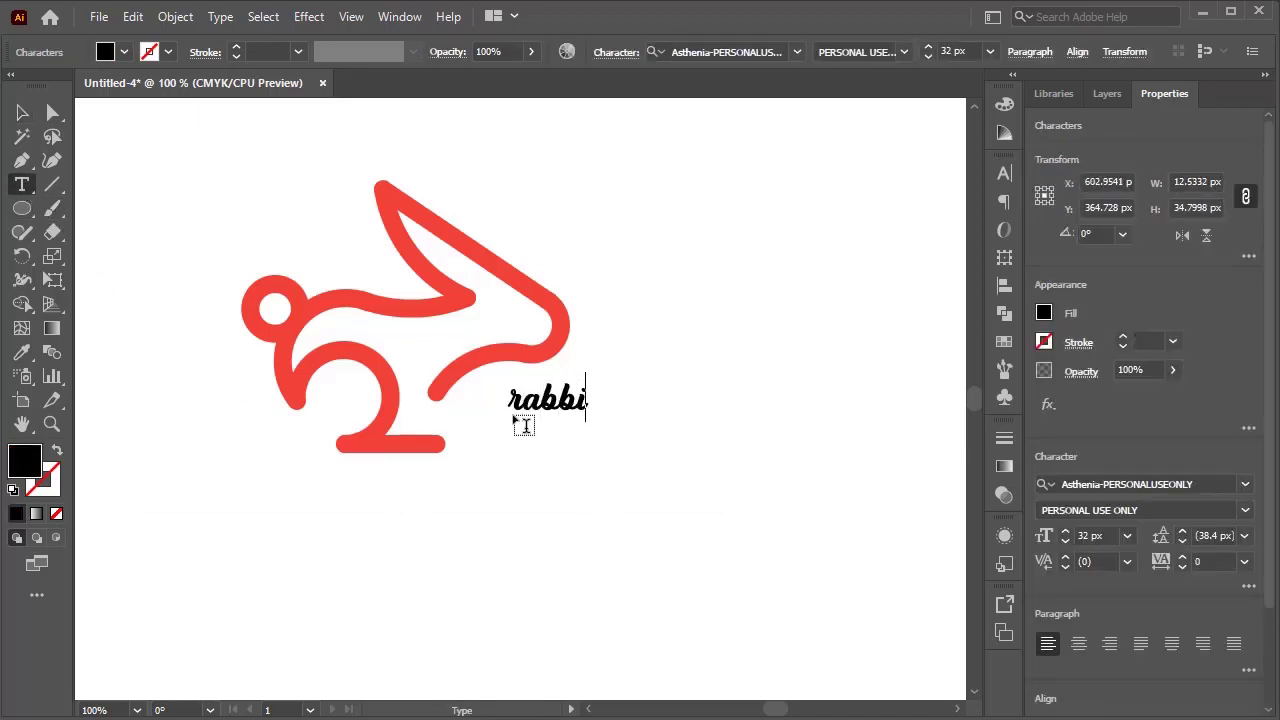
{"action": "type", "text": "te"}
Step: Set the font of the whole "rabbite" text to Arial Rounded MT Bold
{"action": "key", "text": "ctrl+a"}
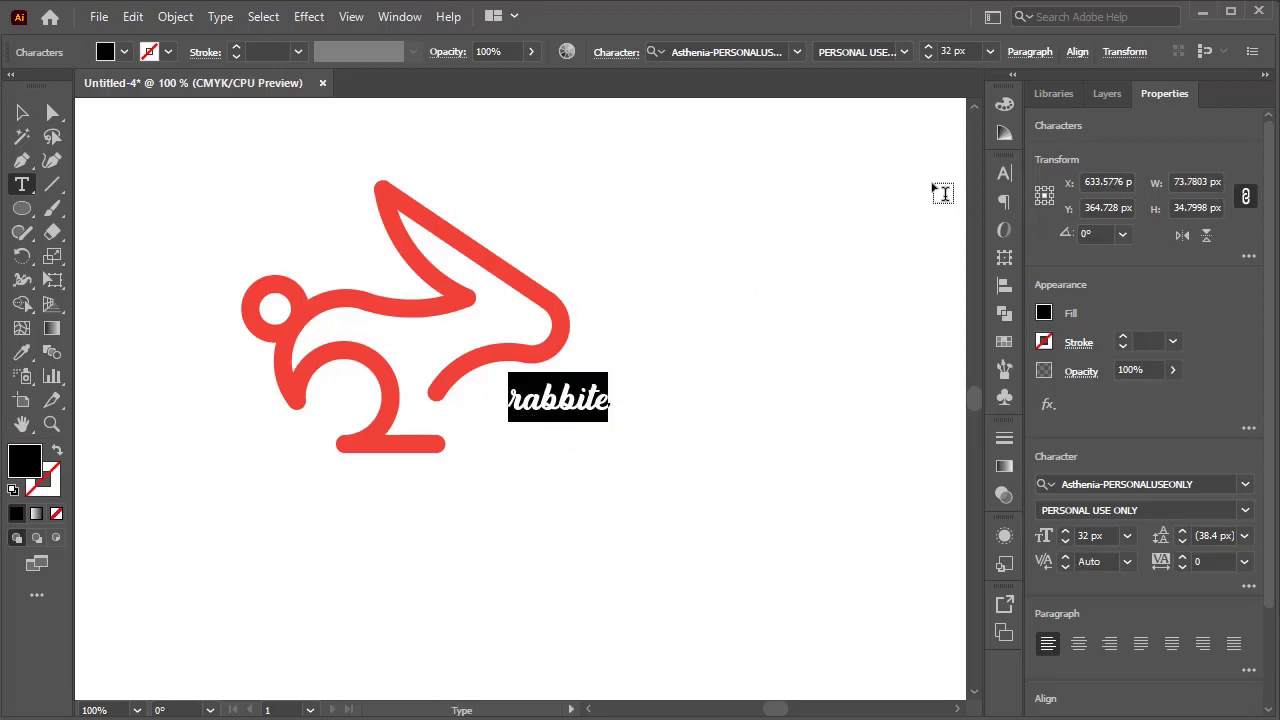
{"action": "left_click", "coordinate": [1003, 176]}
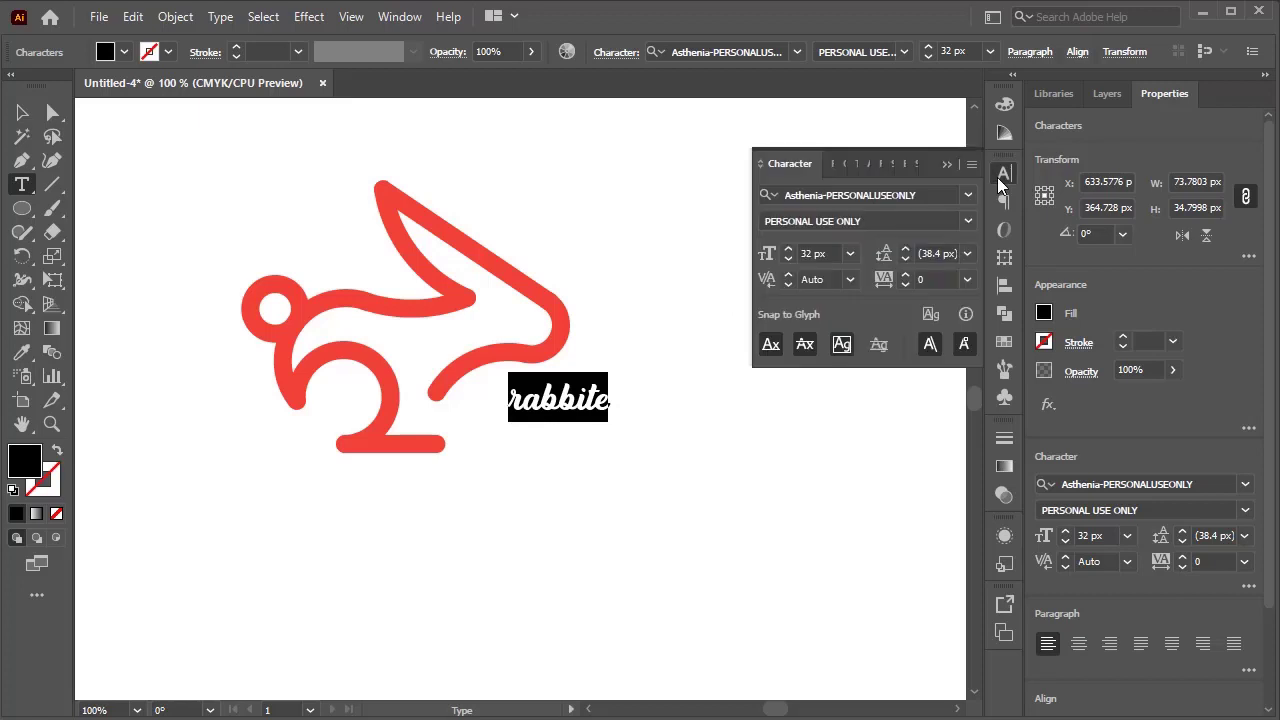
{"action": "left_click", "coordinate": [968, 194]}
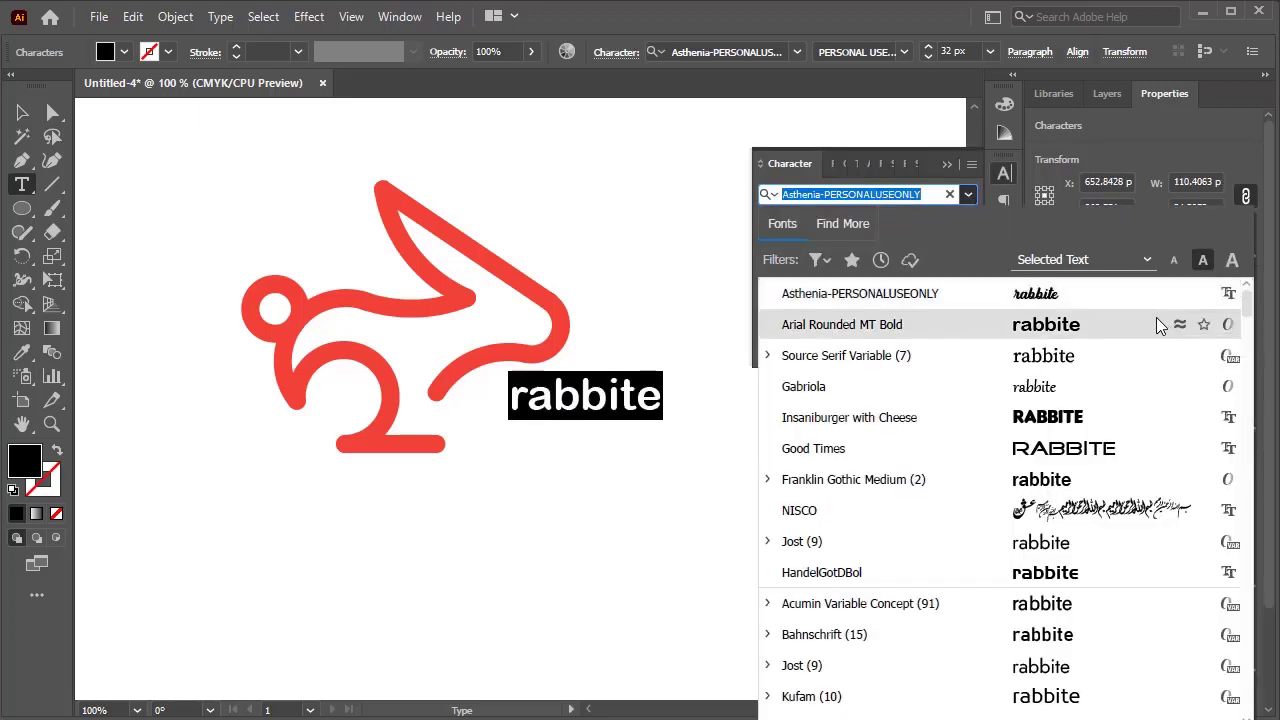
{"action": "key", "text": "Escape"}
Step: Change the case of the "rabbite" text to Title Case
{"action": "left_click", "coordinate": [221, 17]}
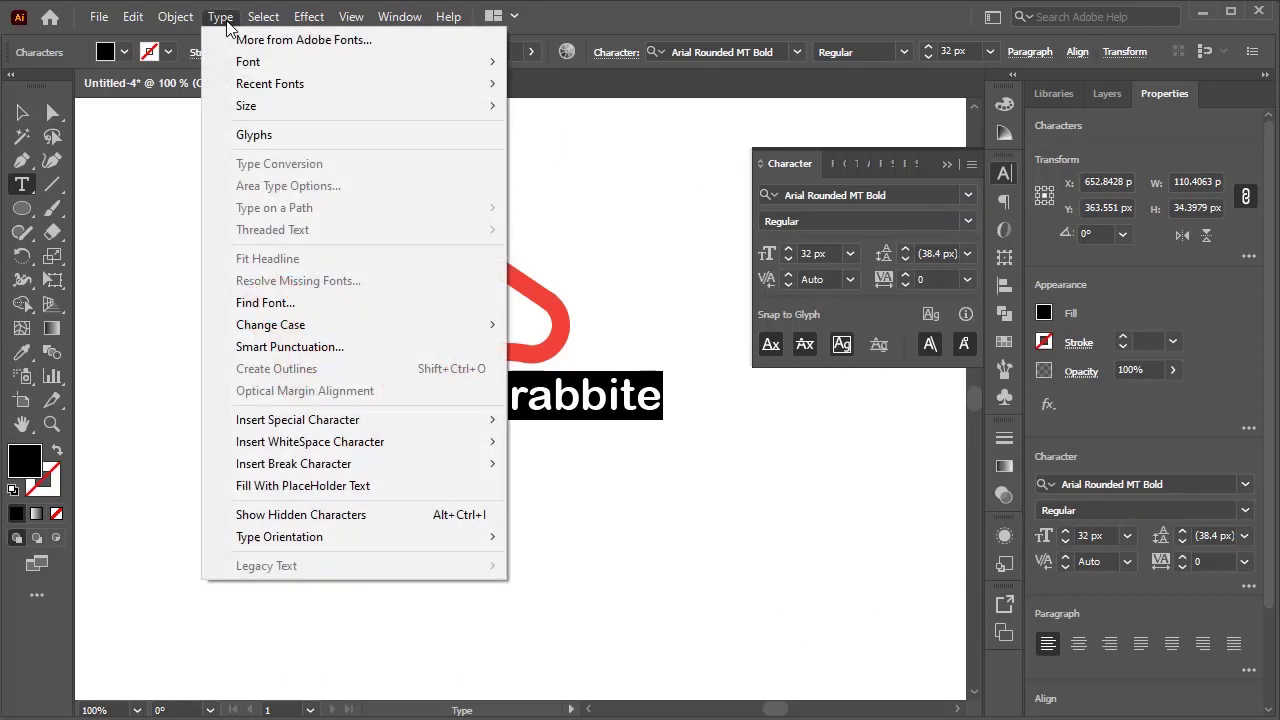
{"action": "mouse_move", "coordinate": [322, 326]}
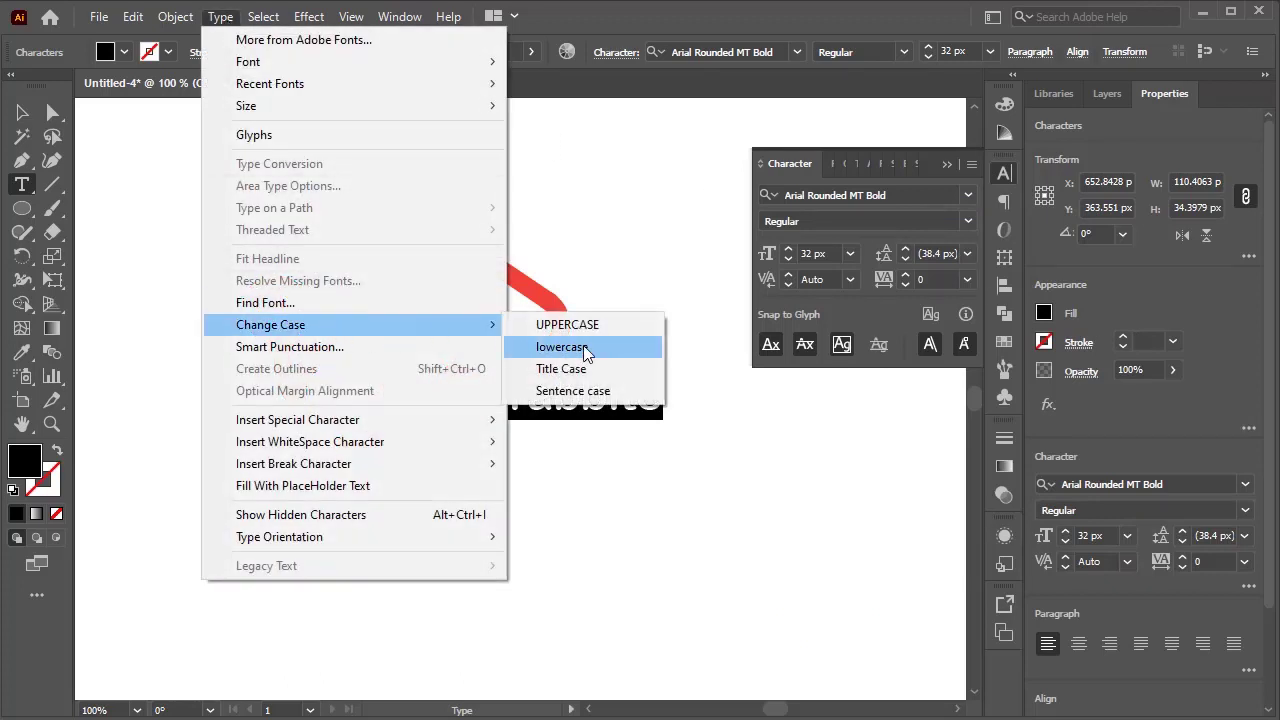
{"action": "left_click", "coordinate": [597, 369]}
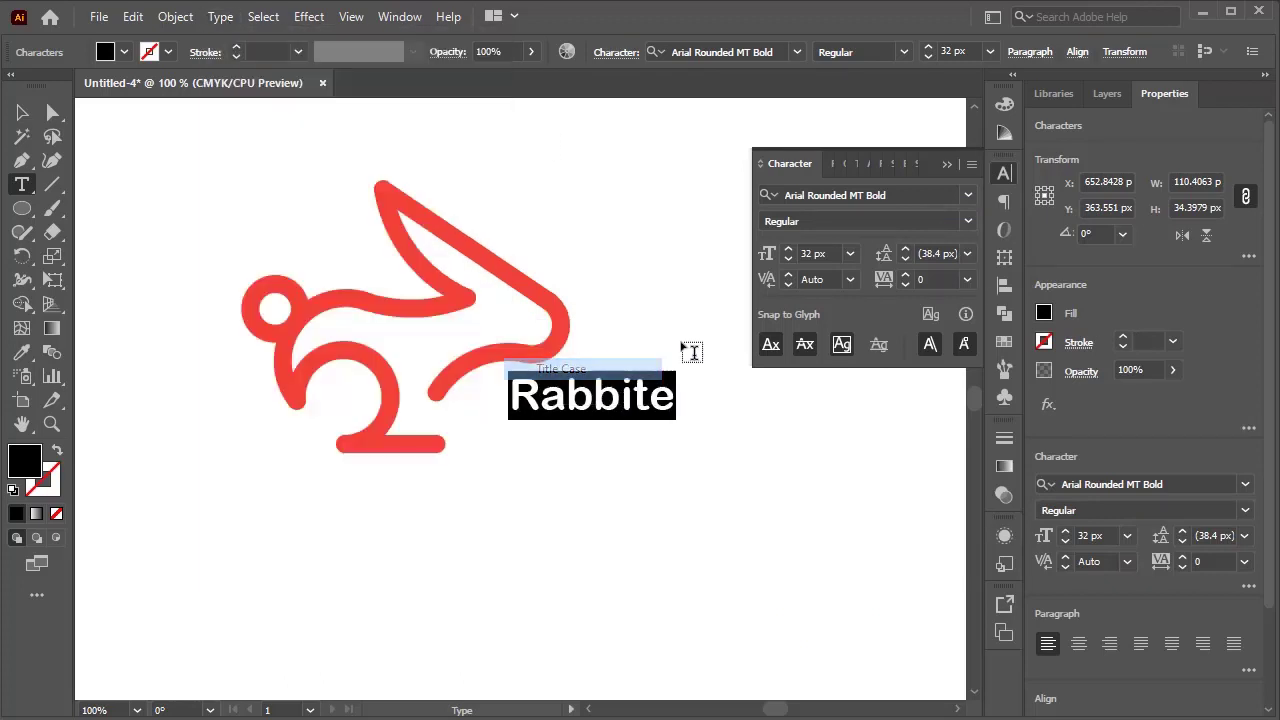
{"action": "left_click", "coordinate": [957, 166]}
Step: Move the "Rabbite" text below the rabbit's foot and fill it with the rabbit's red
{"action": "left_click", "coordinate": [22, 112]}
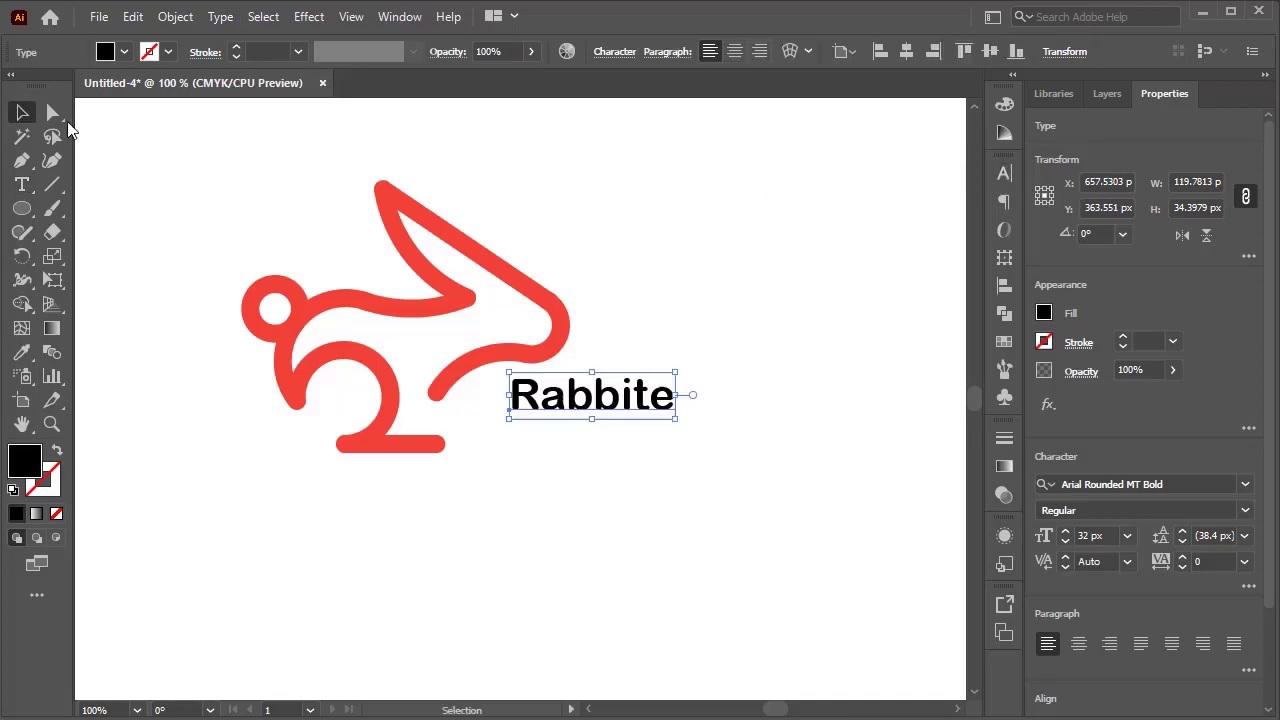
{"action": "left_click", "coordinate": [672, 204]}
{"action": "left_click_drag", "start_coordinate": [632, 404], "coordinate": [462, 507]}
{"action": "left_click", "coordinate": [124, 51]}
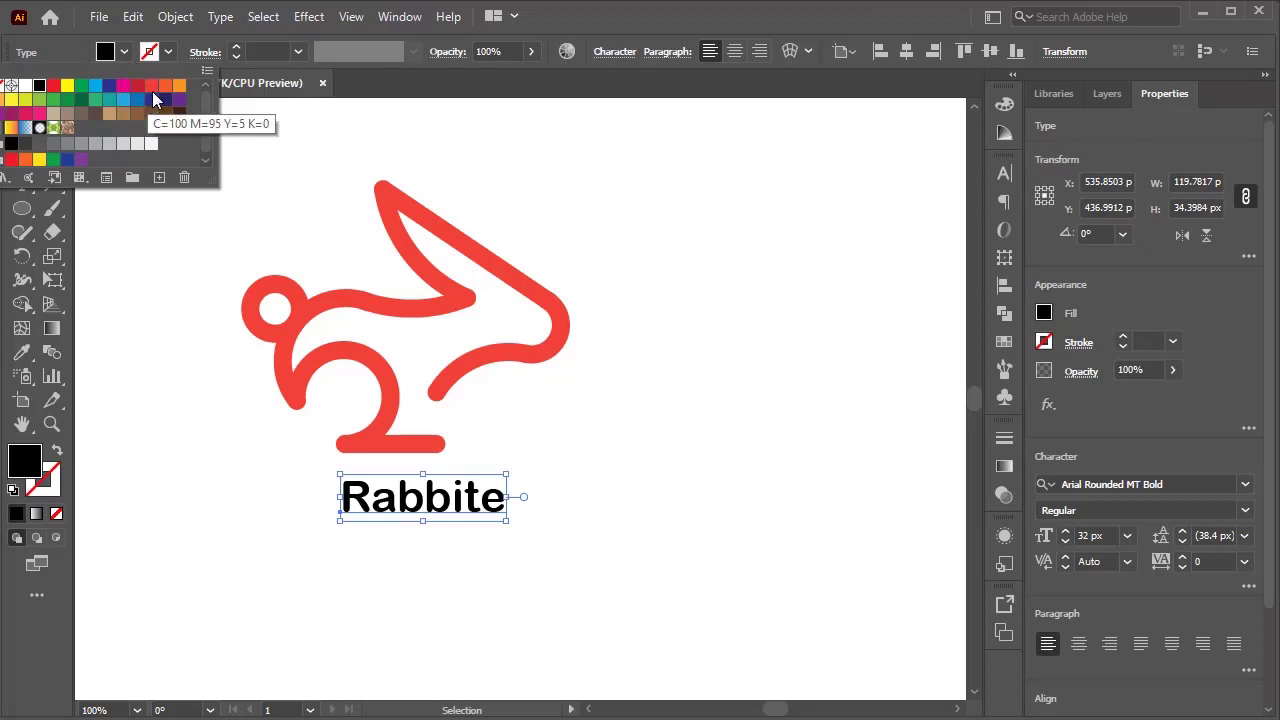
{"action": "left_click", "coordinate": [152, 90]}
{"action": "left_click", "coordinate": [283, 215]}
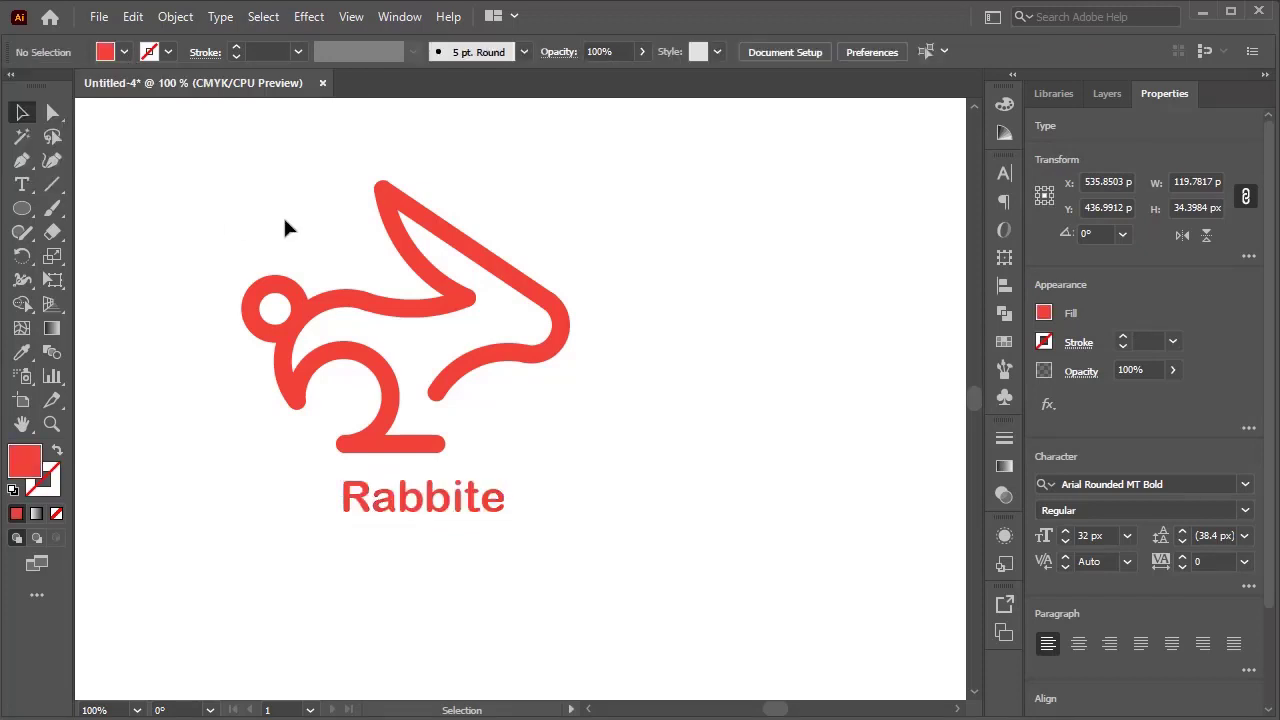
Step: Align the rabbit and the "Rabbite" text to each other on their horizontal centers
{"action": "left_click_drag", "start_coordinate": [566, 208], "coordinate": [266, 514]}
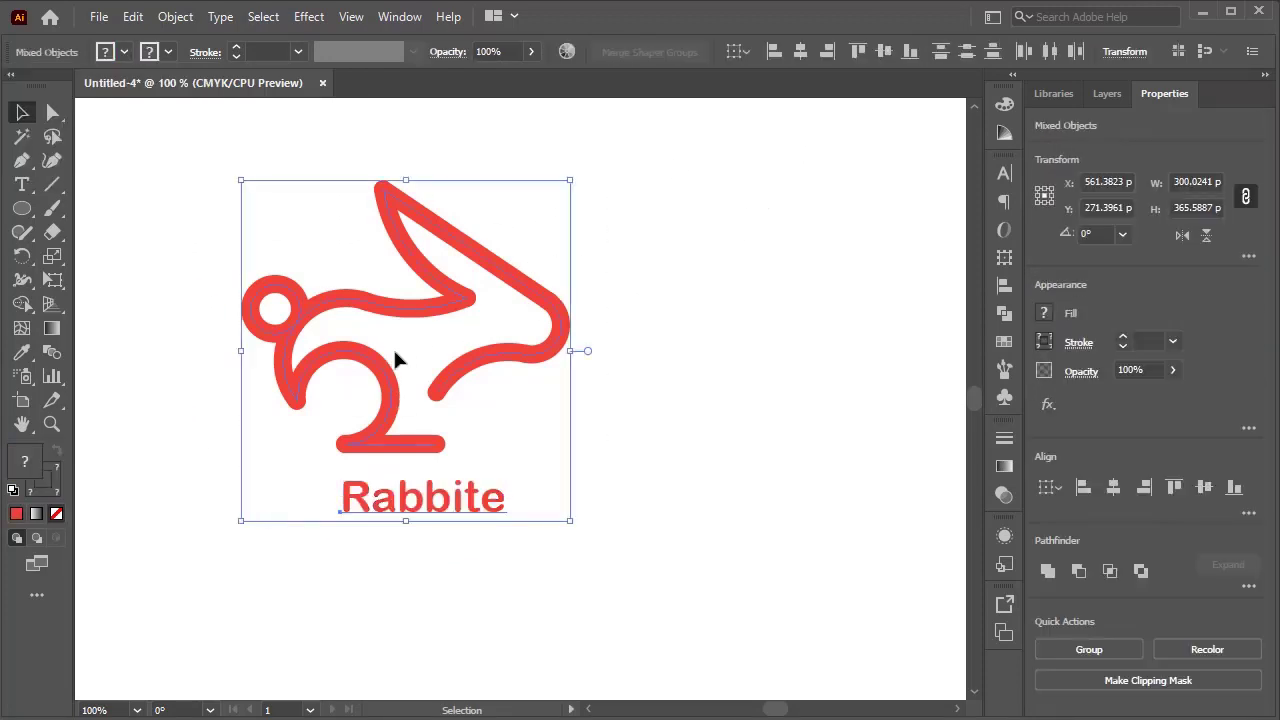
{"action": "left_click", "coordinate": [632, 320]}
{"action": "left_click", "coordinate": [346, 363]}
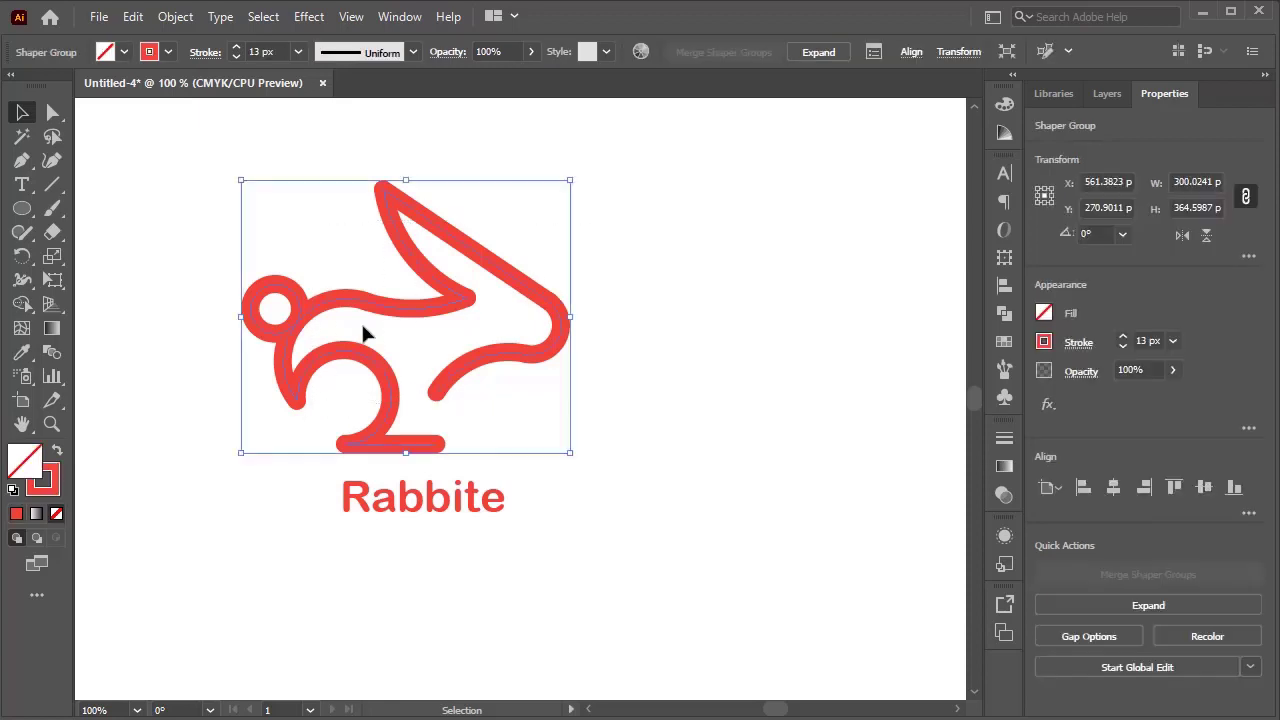
{"action": "right_click", "coordinate": [366, 332]}
{"action": "left_click", "coordinate": [694, 408]}
{"action": "left_click_drag", "start_coordinate": [645, 203], "coordinate": [213, 565]}
{"action": "left_click", "coordinate": [802, 52]}
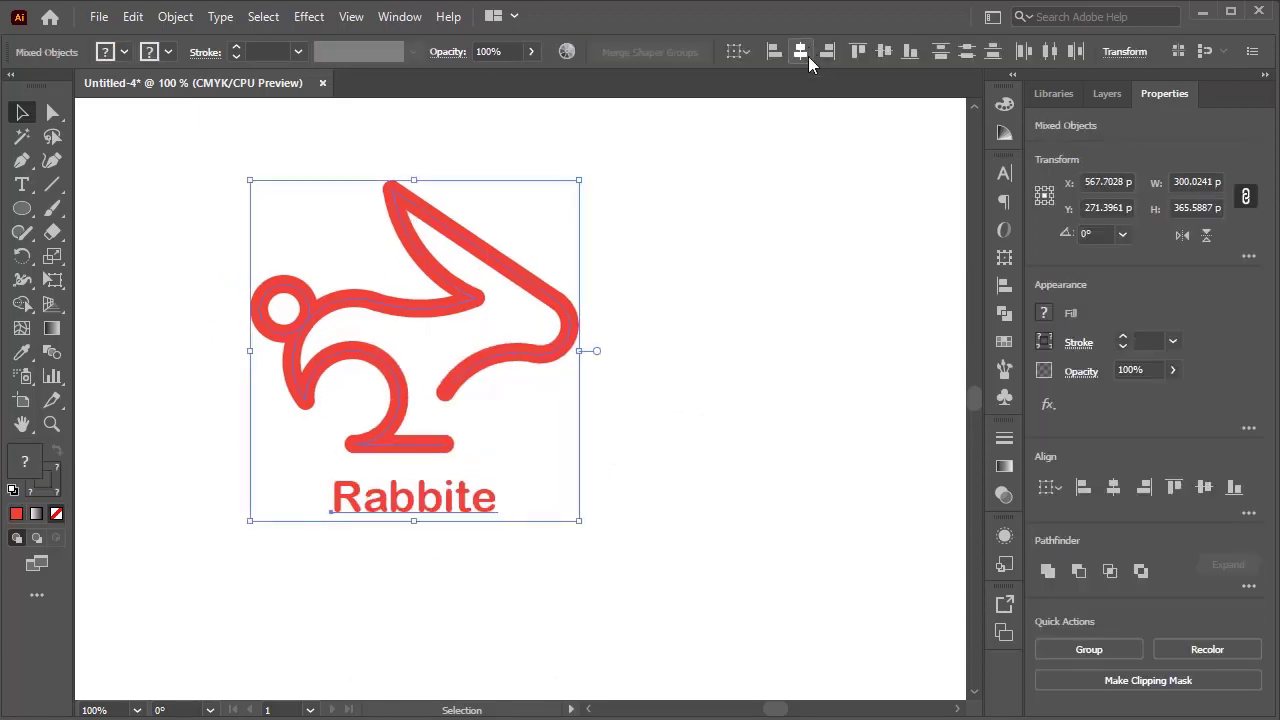
{"action": "left_click", "coordinate": [857, 262]}
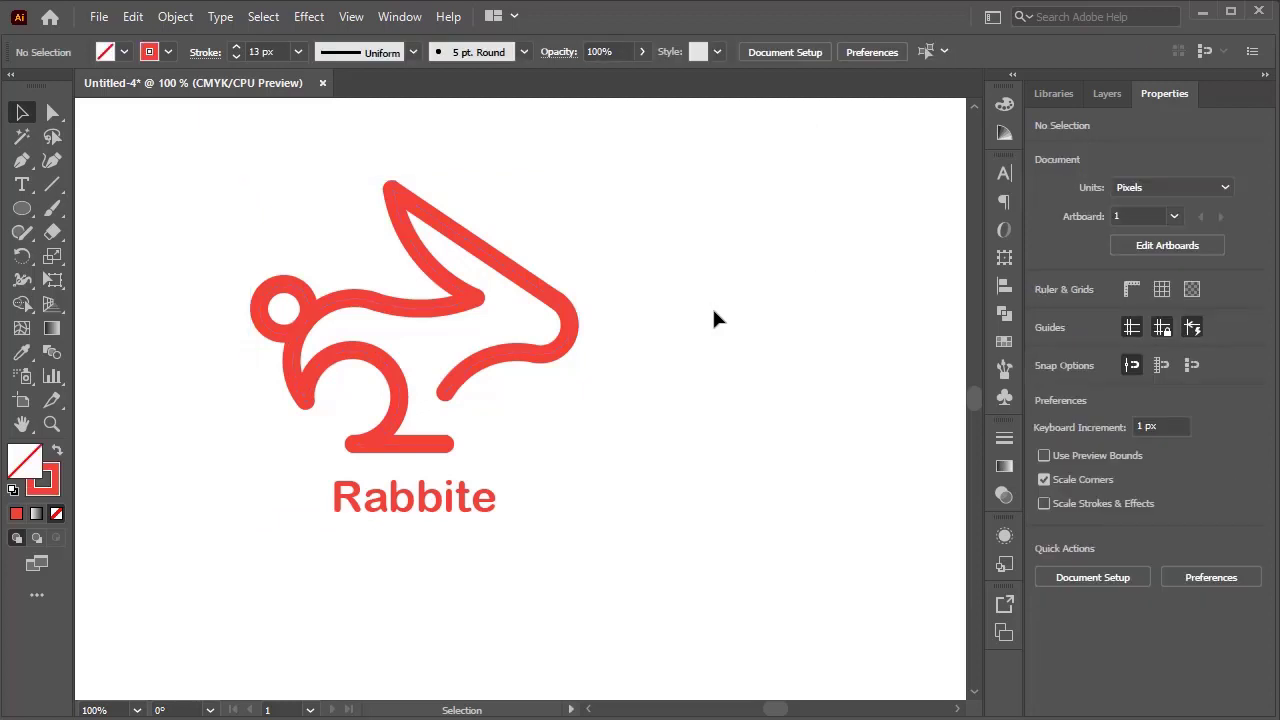